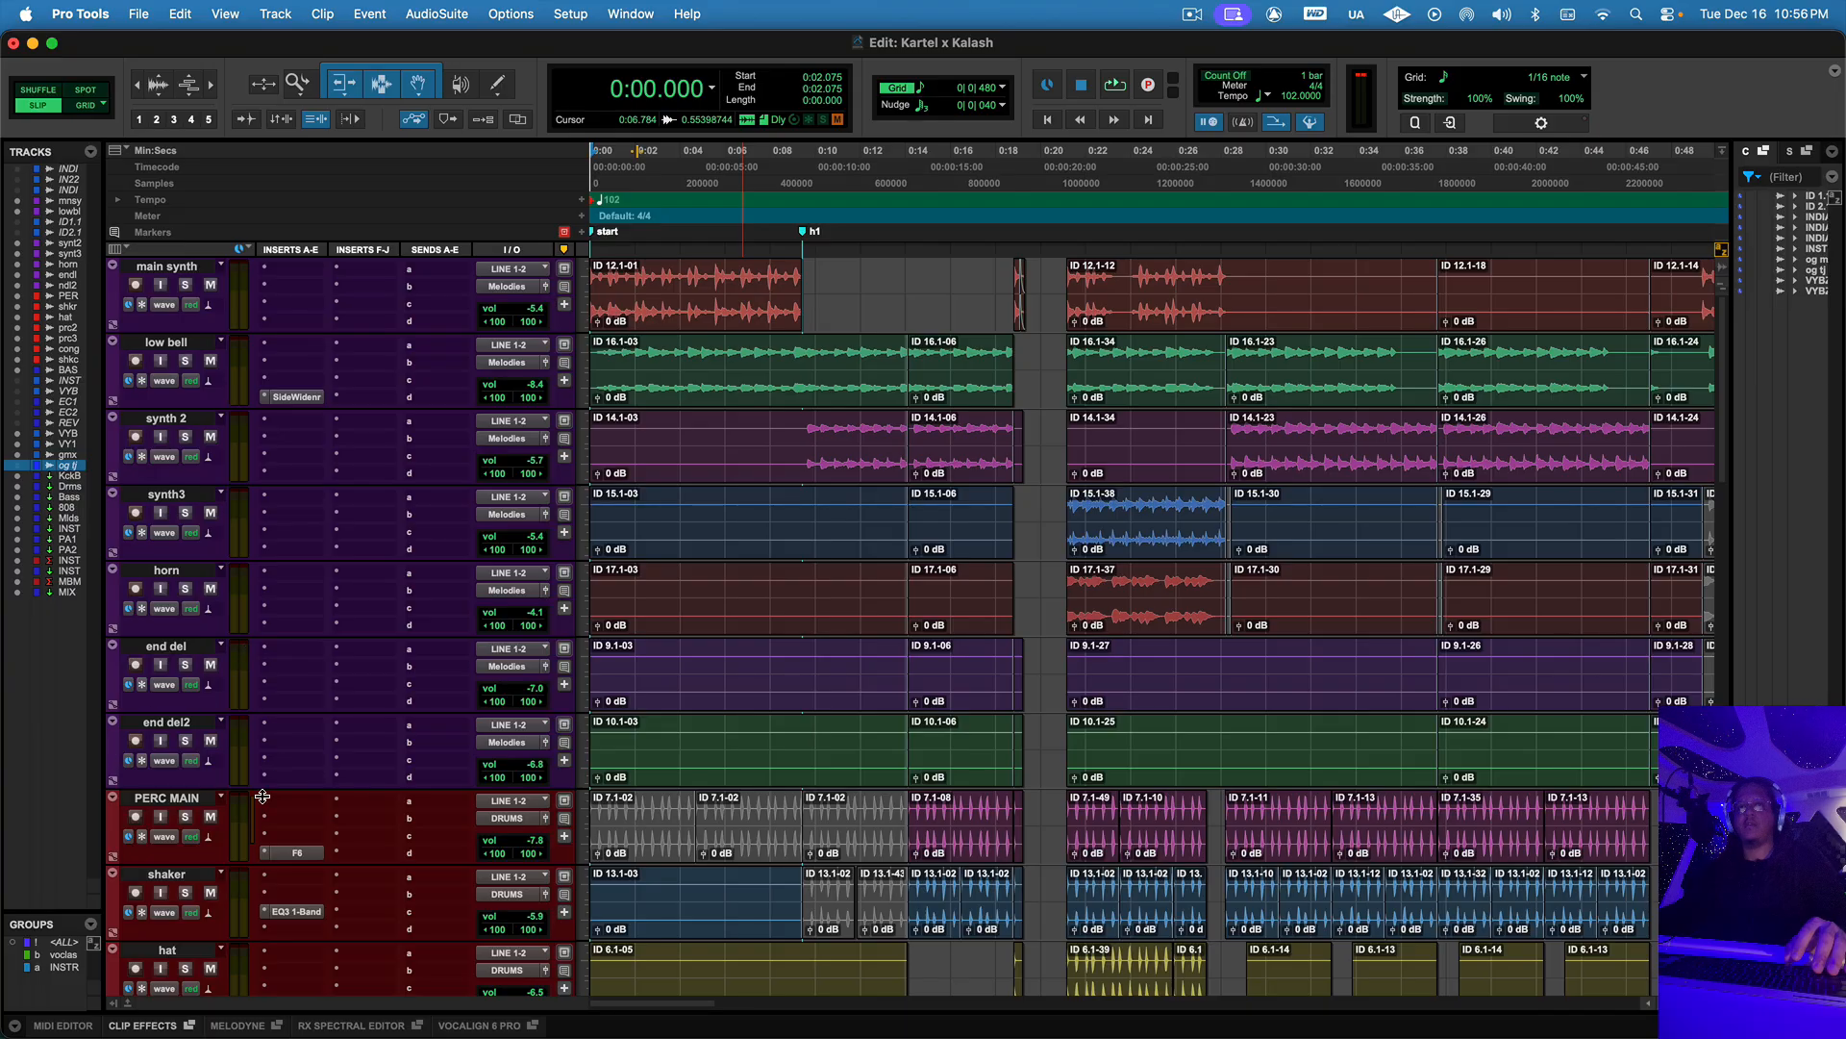
- Look over the session's tracks from the melodies down to the buses and select the synth 2 track
scroll(289, 760, down, 6)
scroll(288, 762, down, 6)
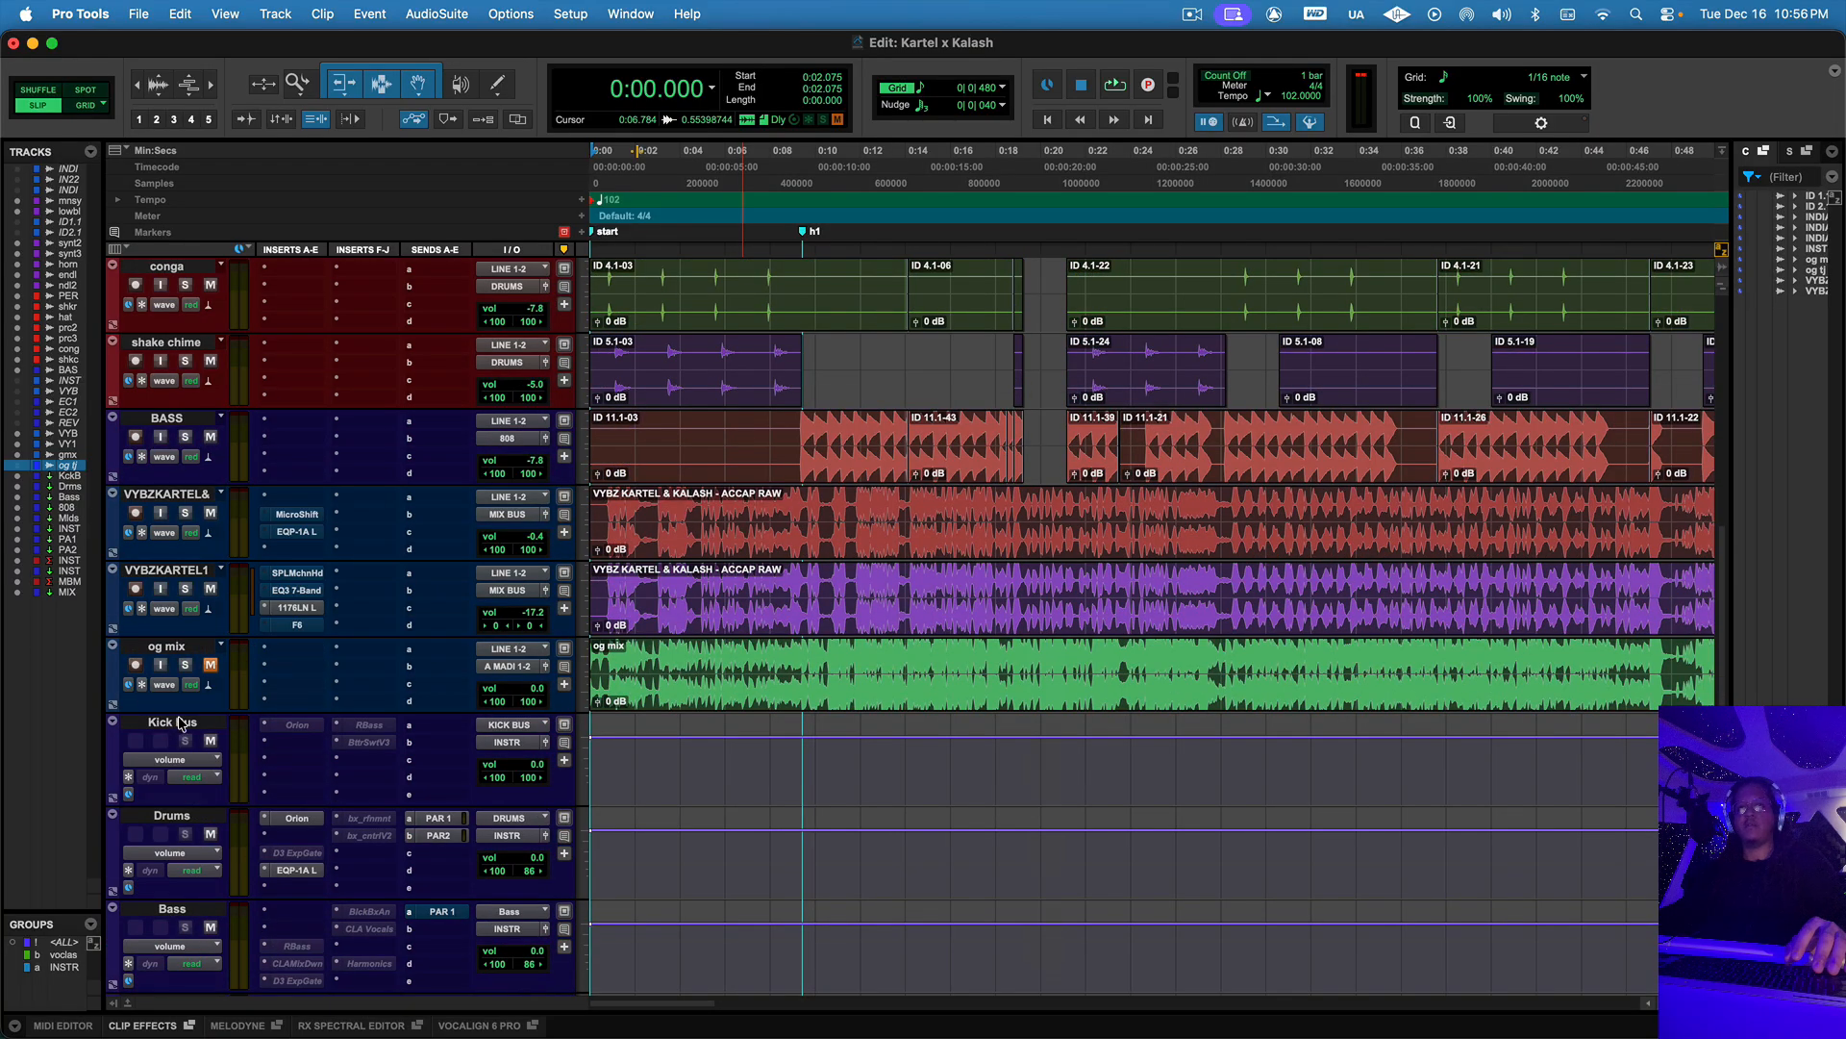
scroll(185, 725, up, 5)
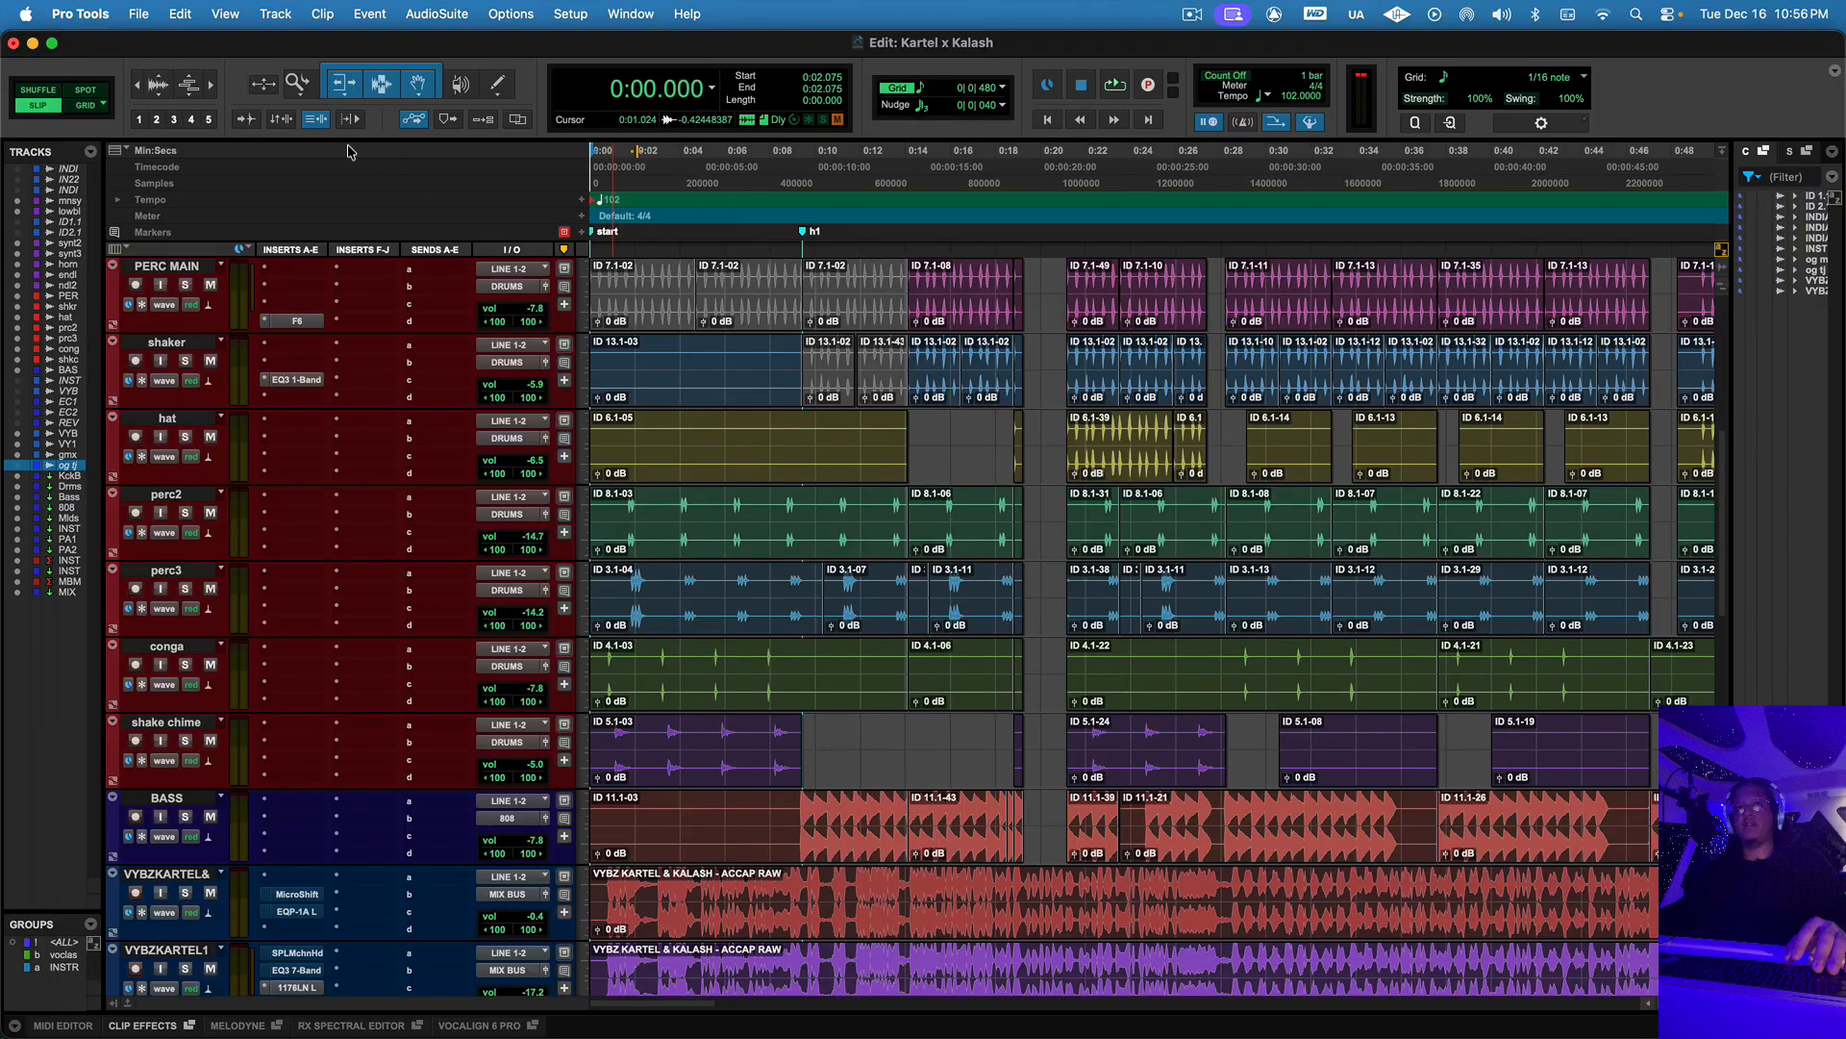
scroll(733, 454, up, 5)
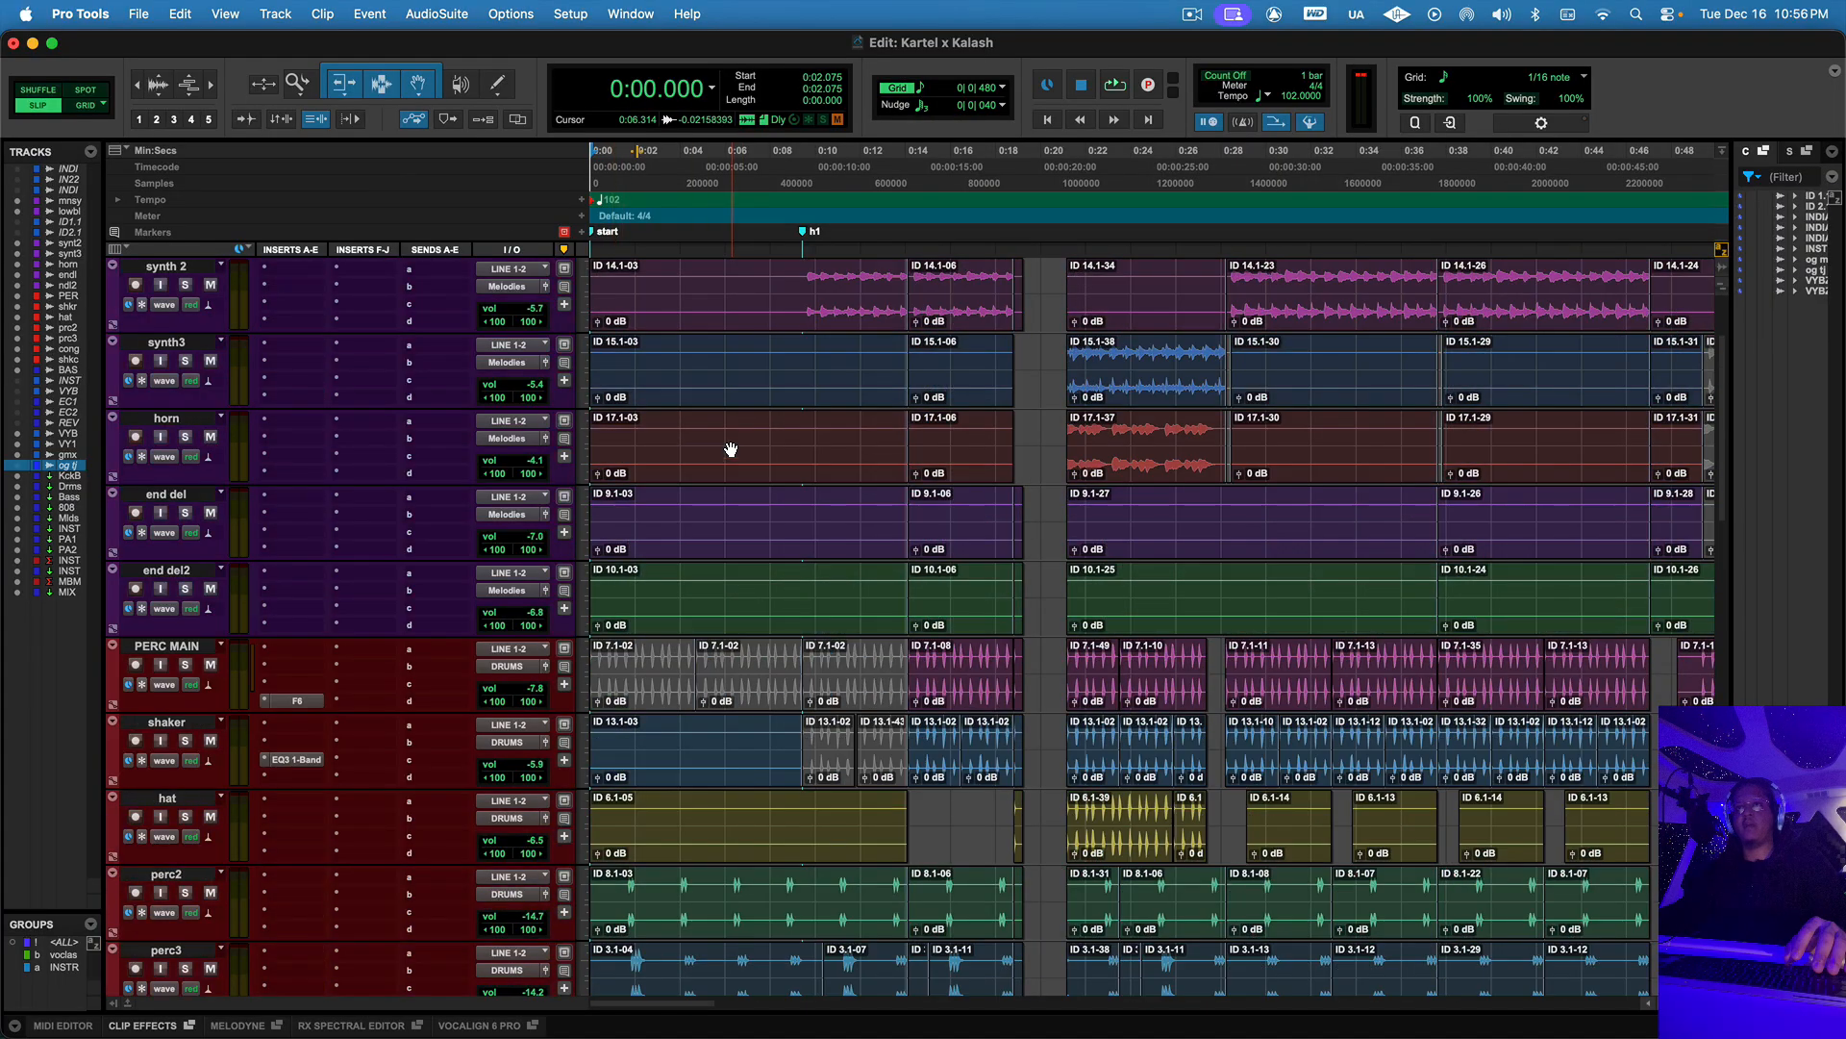
click(187, 266)
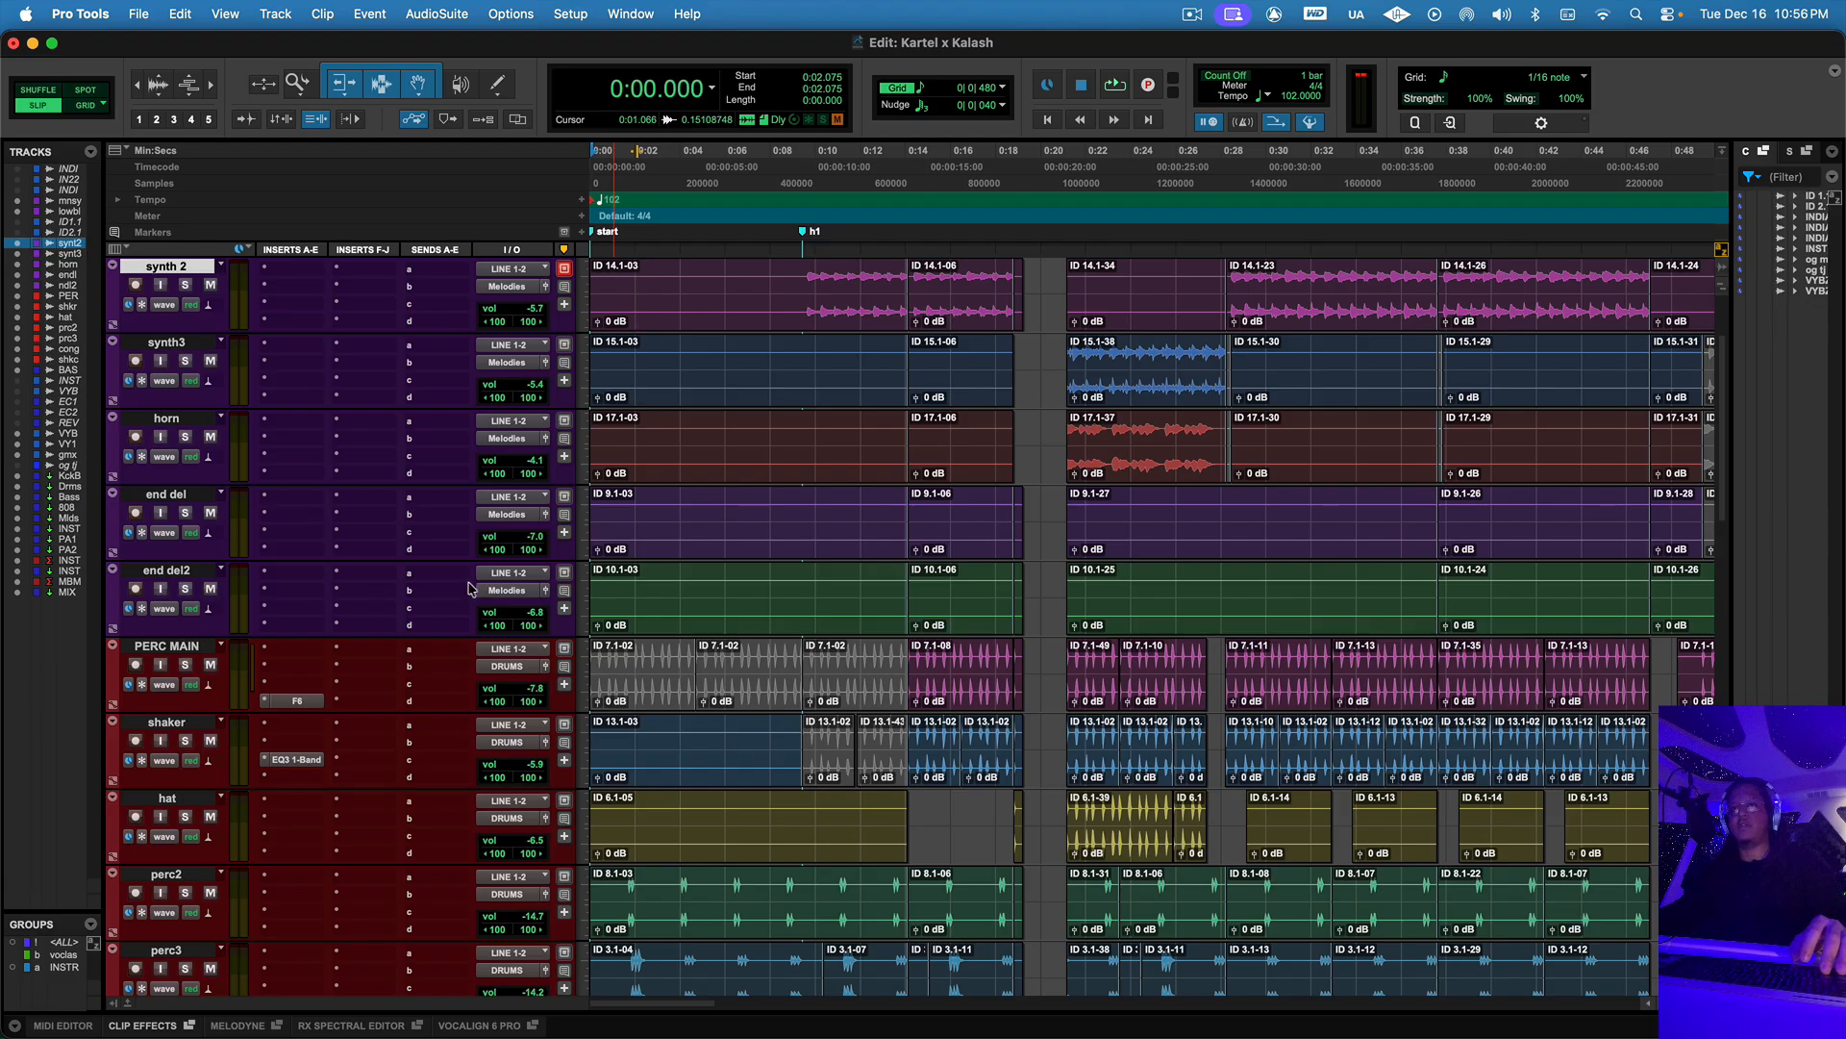
scroll(500, 635, down, 1)
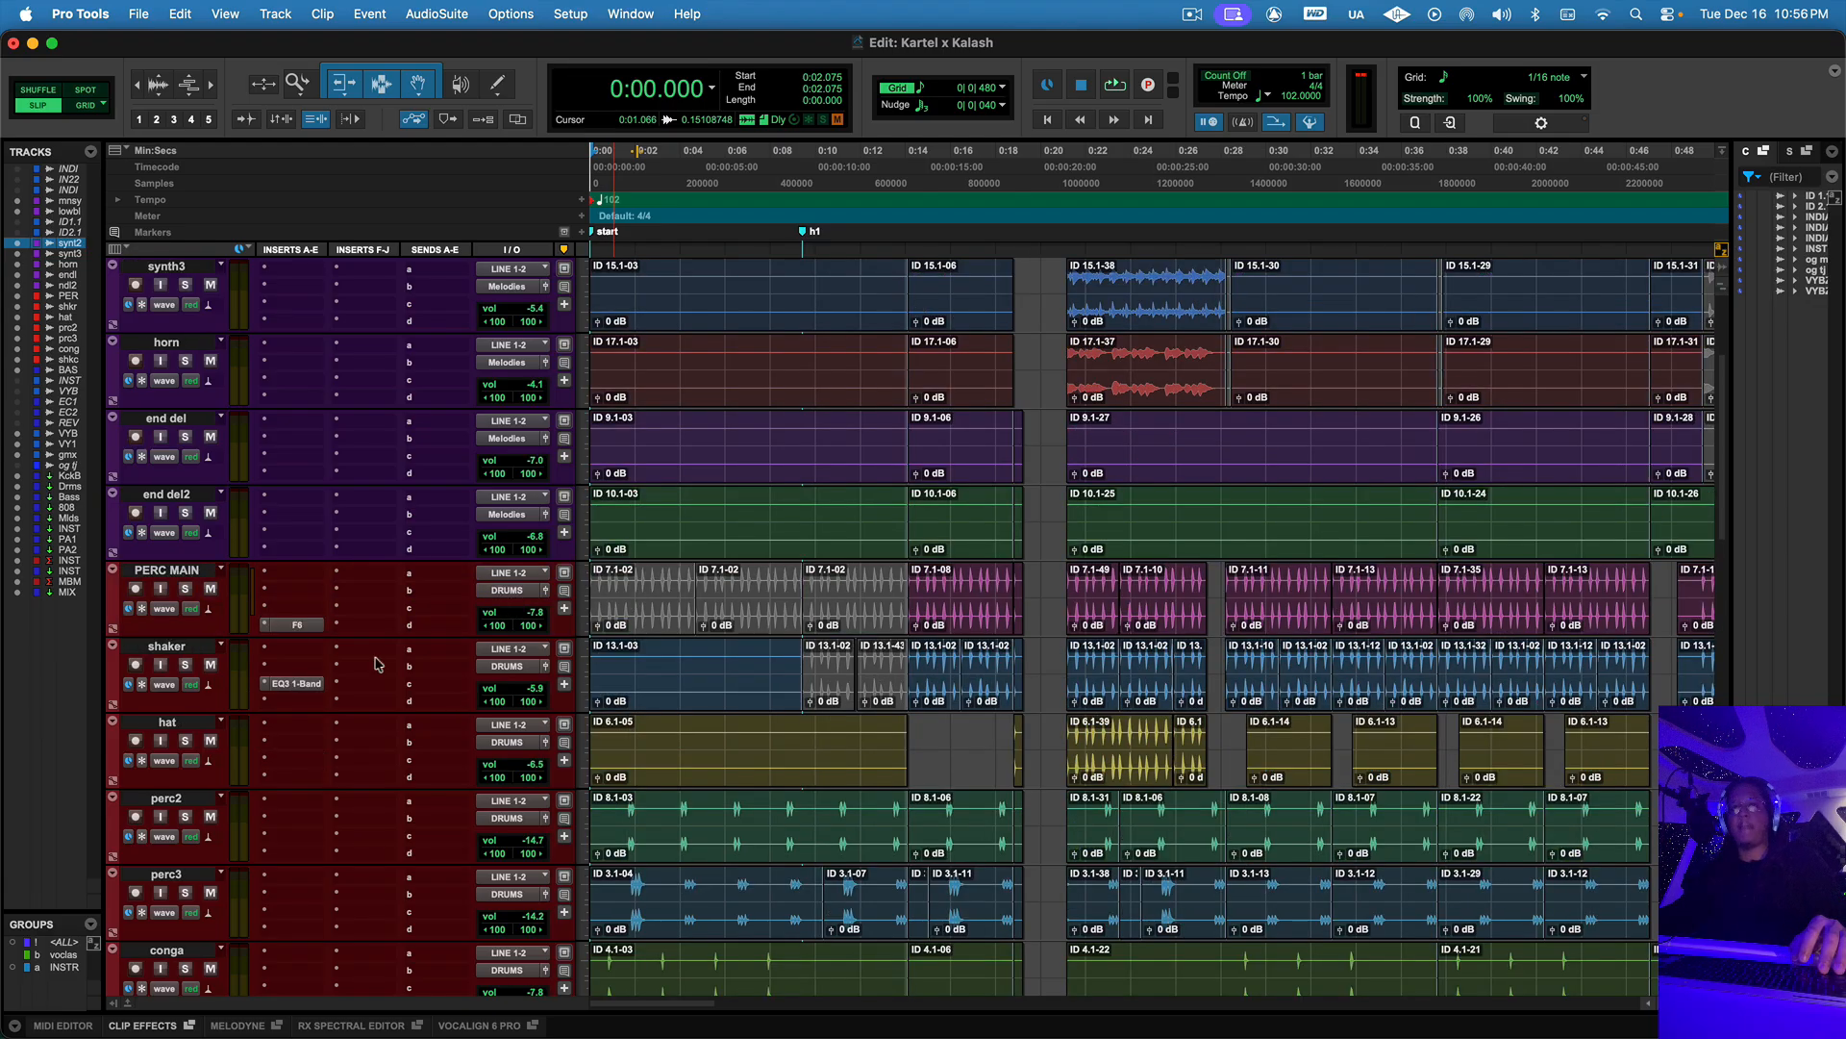
- Examine the percussion, bass and vocal tracks, selecting PERC MAIN and the upper Vybz Kartel vocal track
click(196, 572)
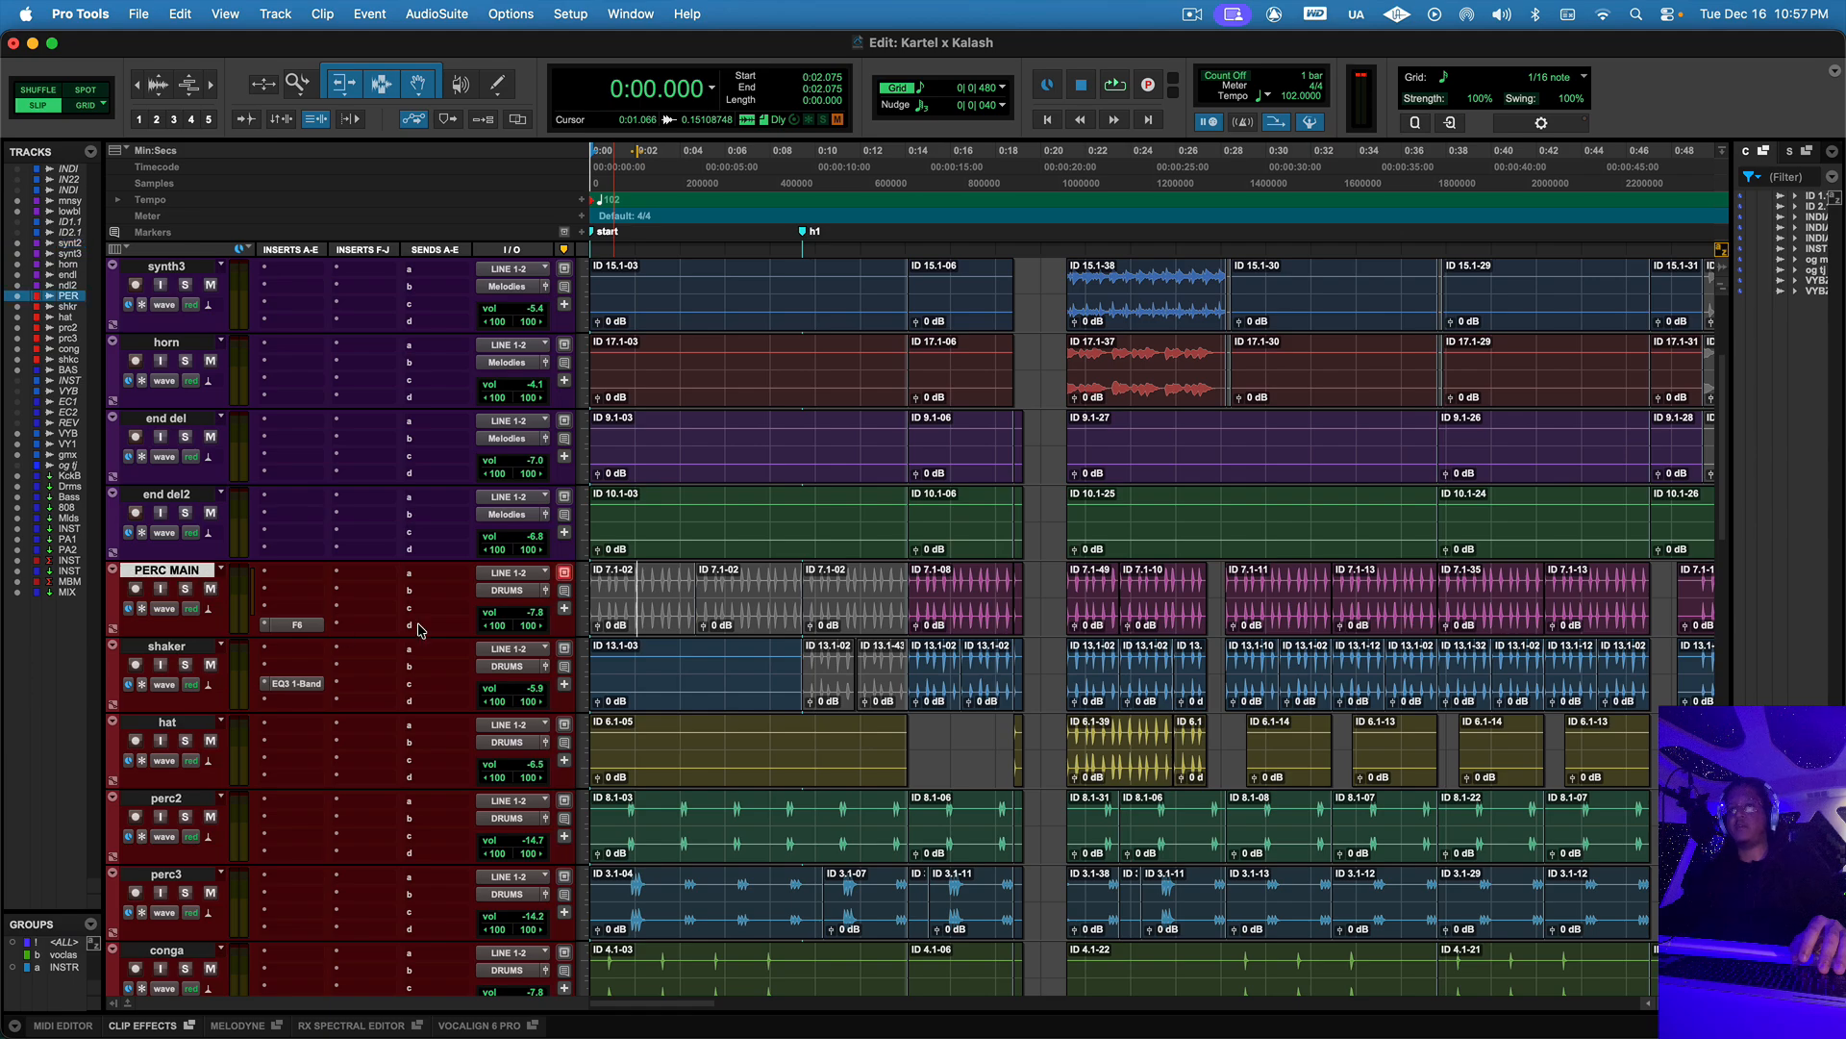
scroll(452, 684, down, 2)
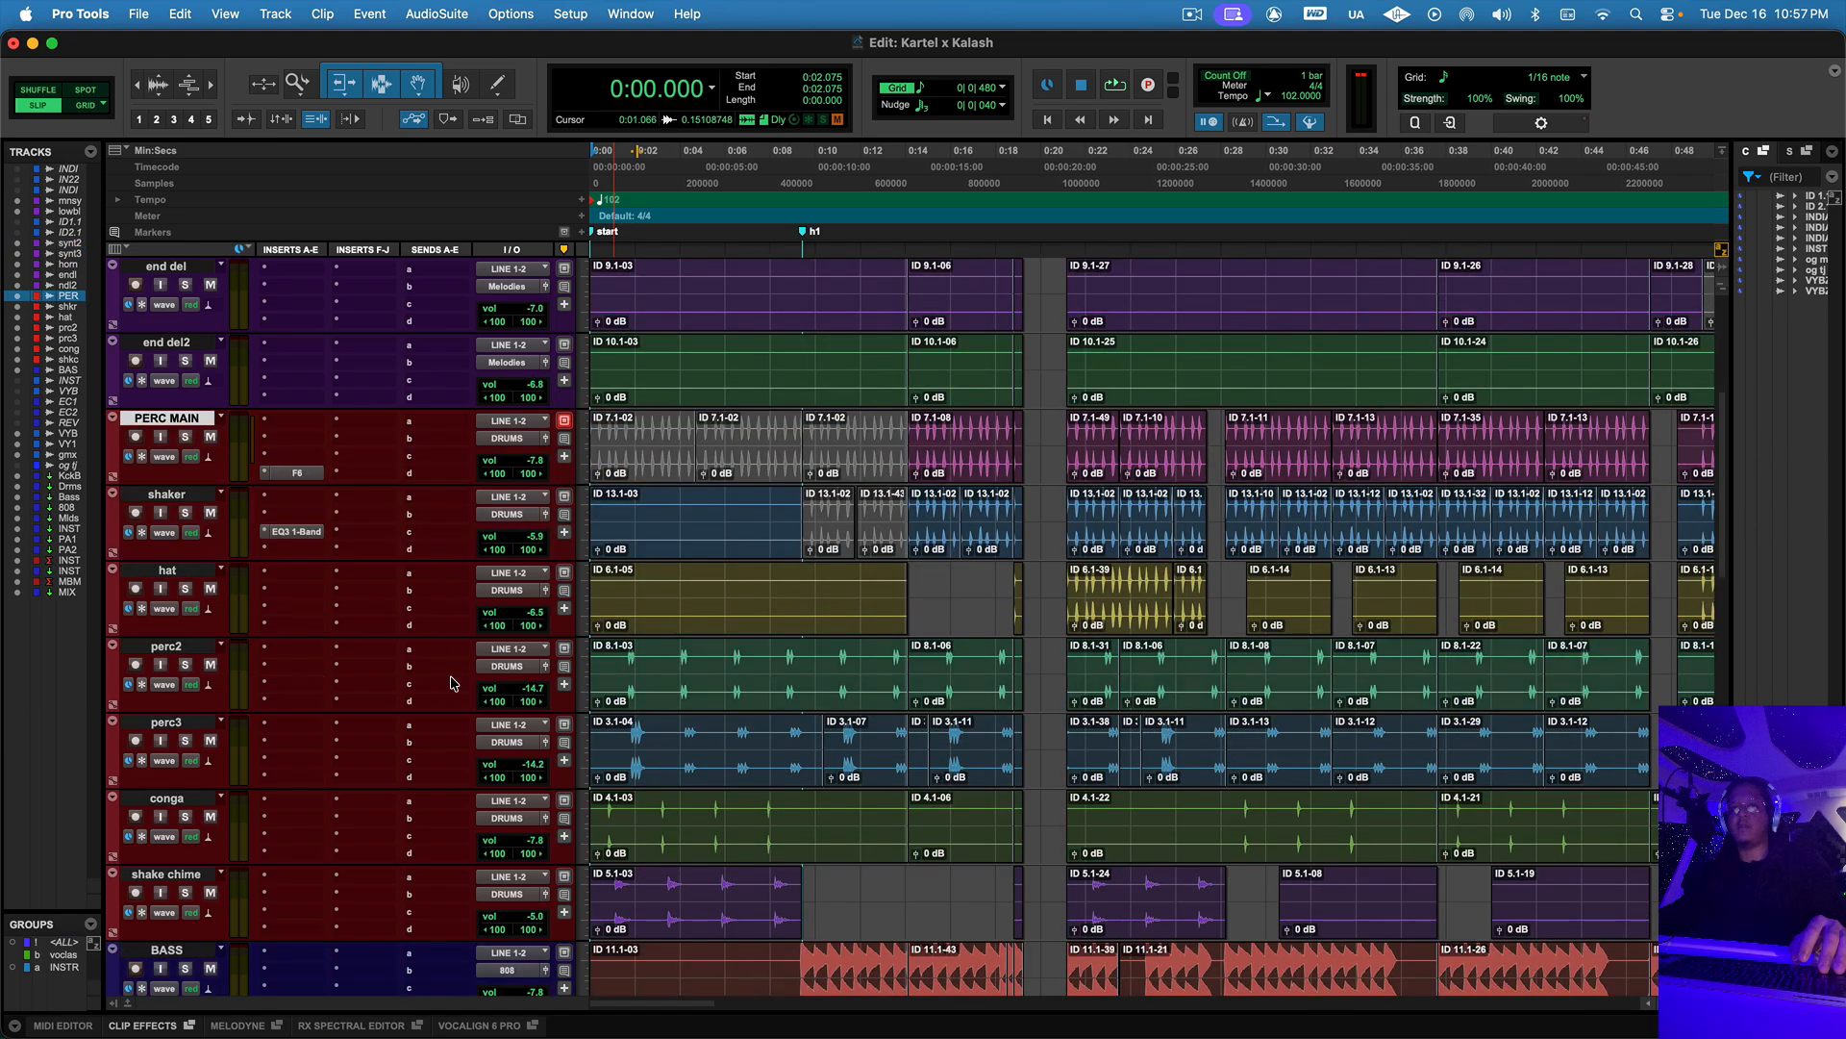
scroll(389, 715, down, 3)
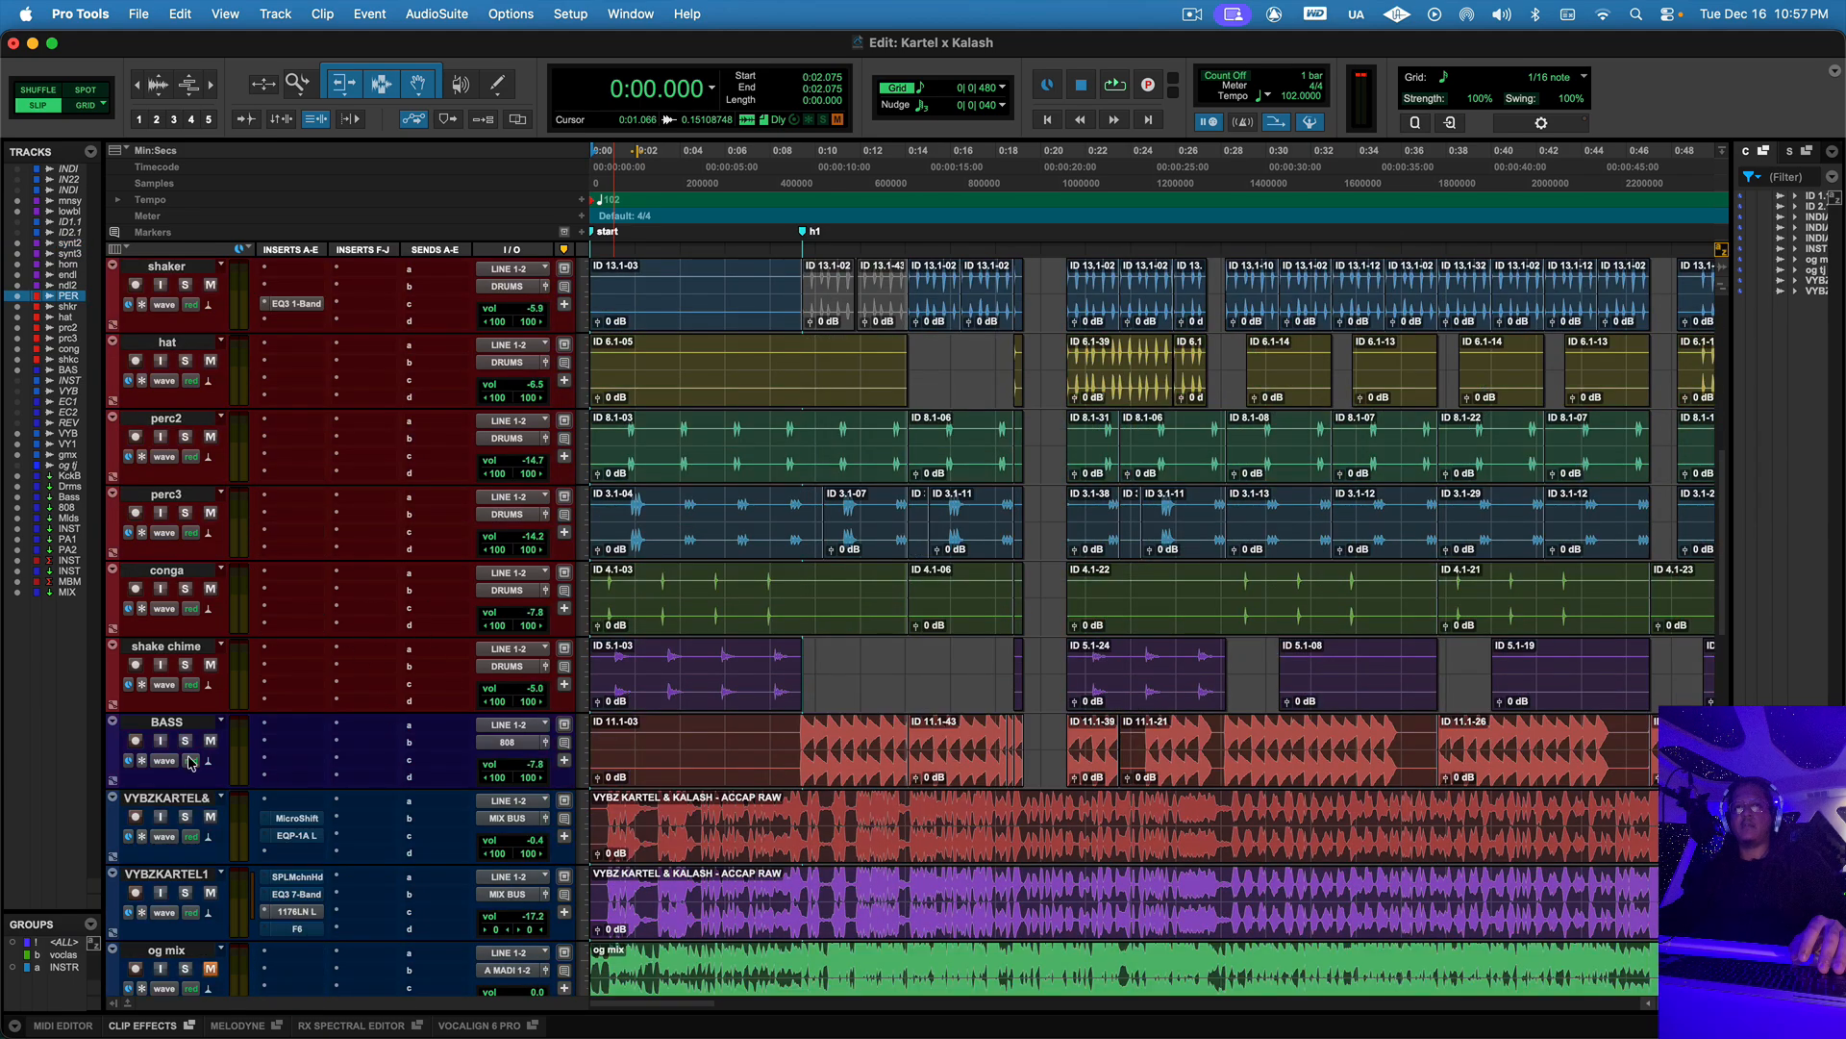
scroll(365, 790, down, 3)
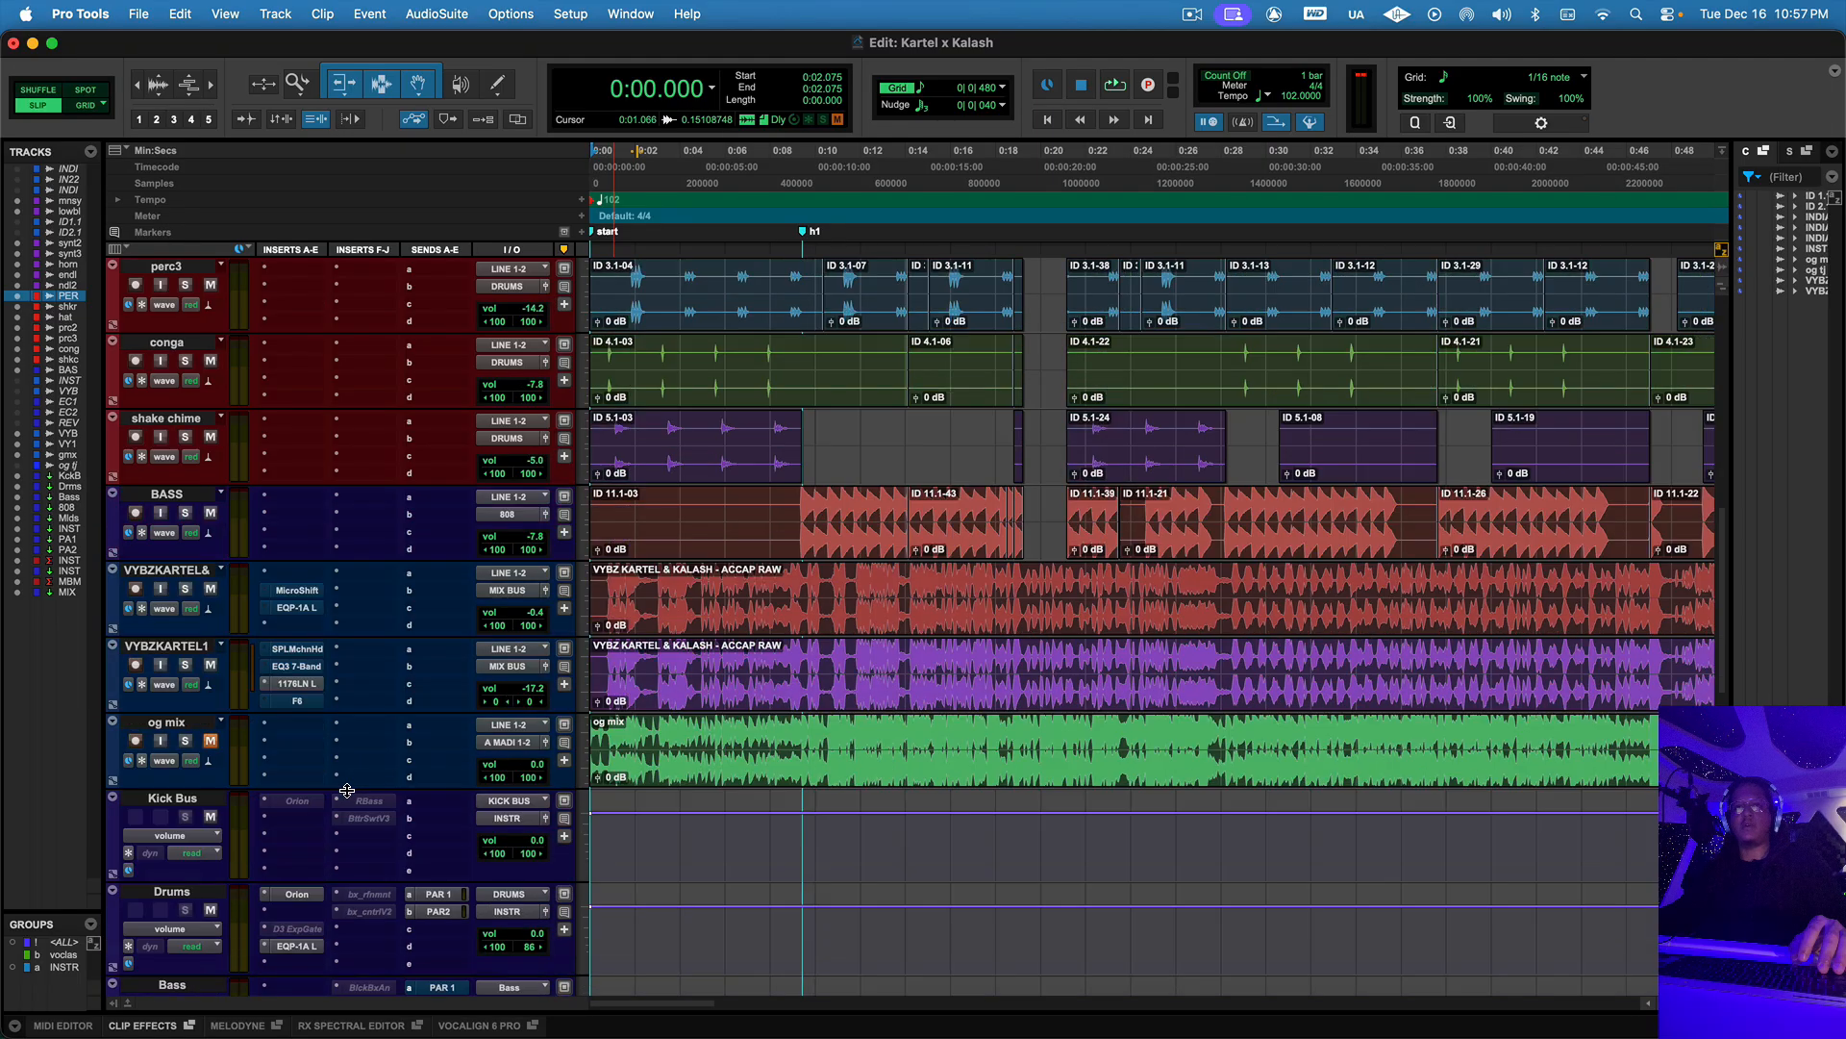
click(176, 574)
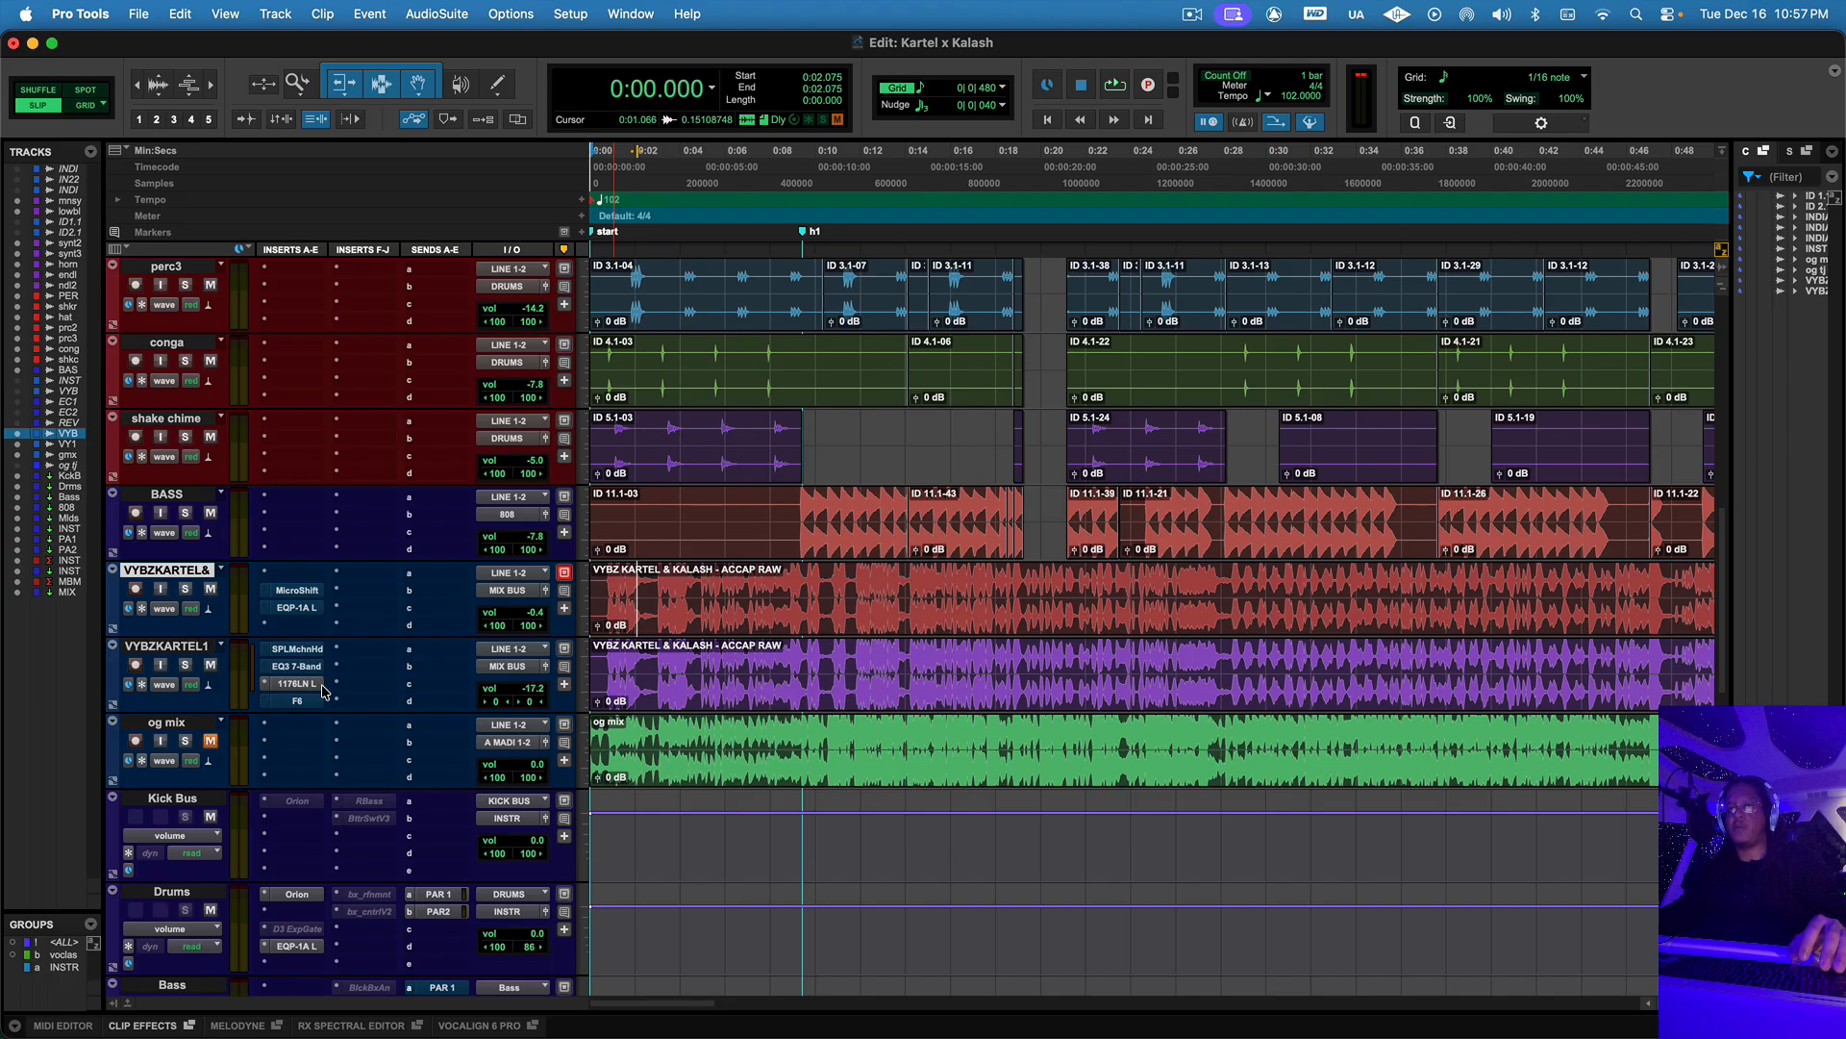
scroll(197, 726, down, 2)
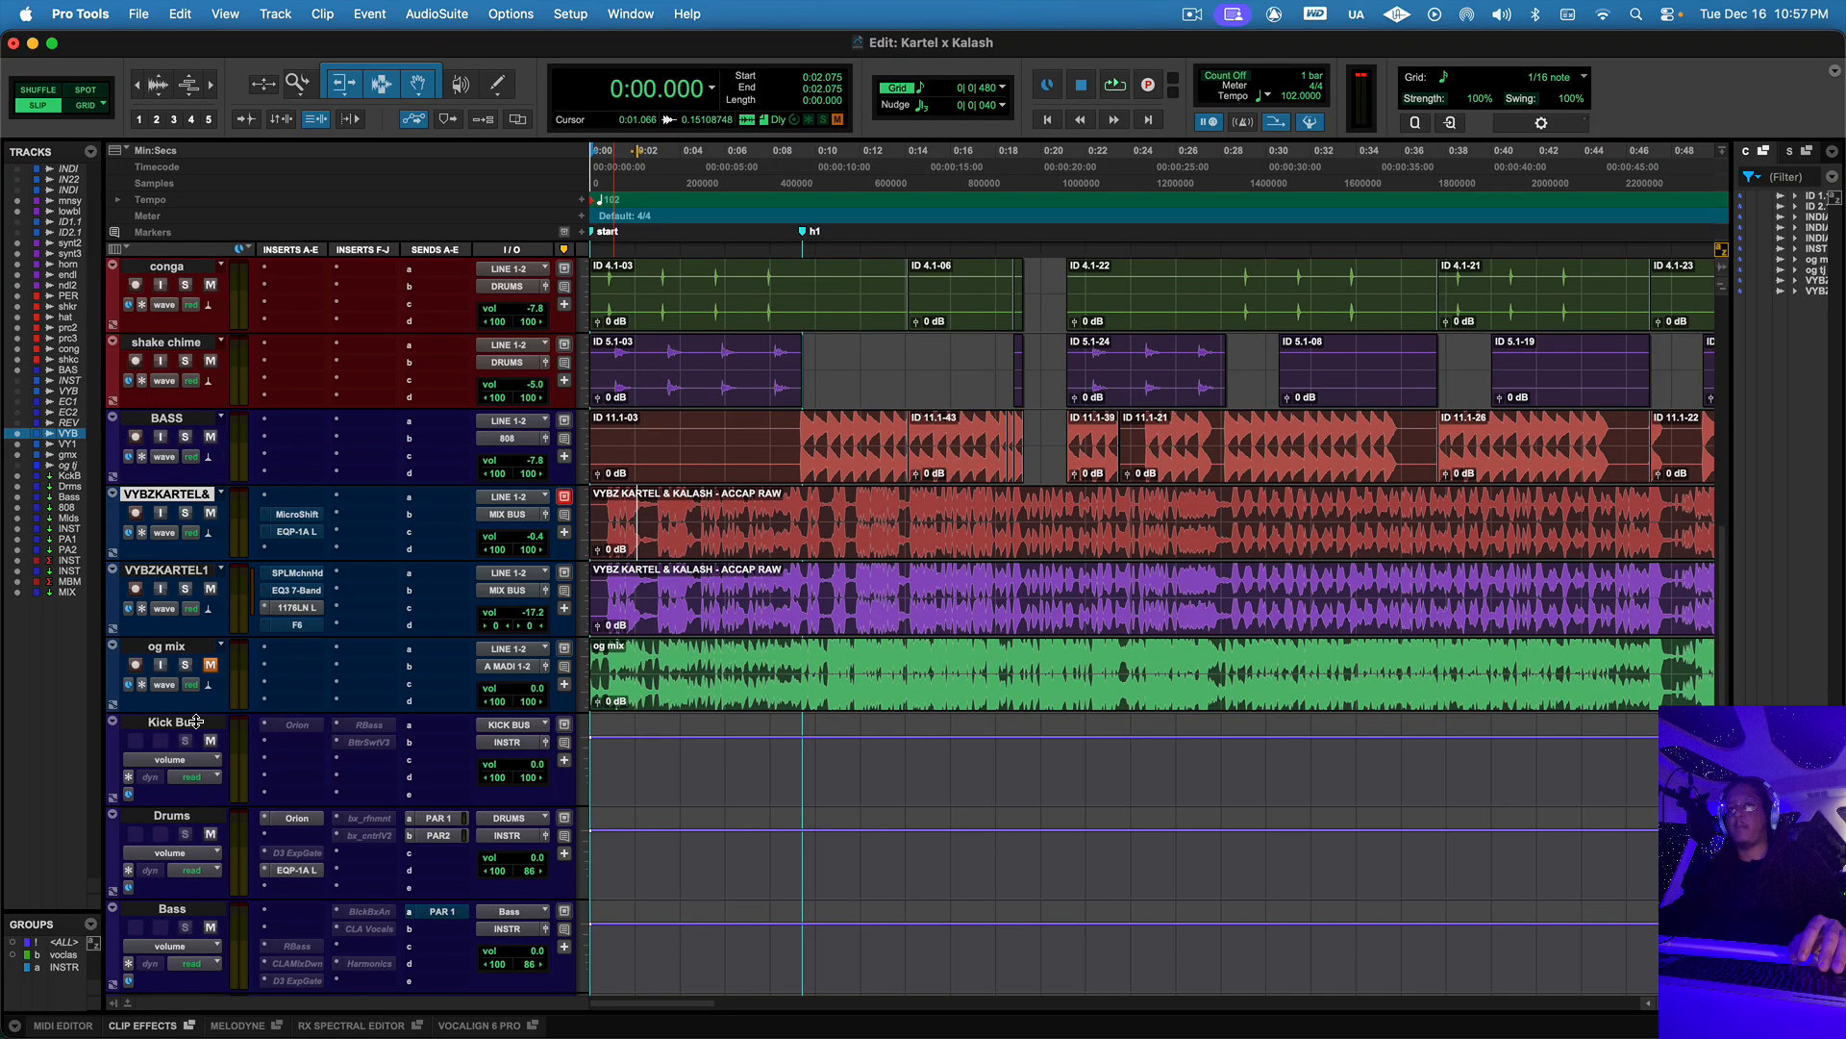
- Examine the output routing of the melody, drum, bass and vocal tracks
scroll(244, 255, up, 15)
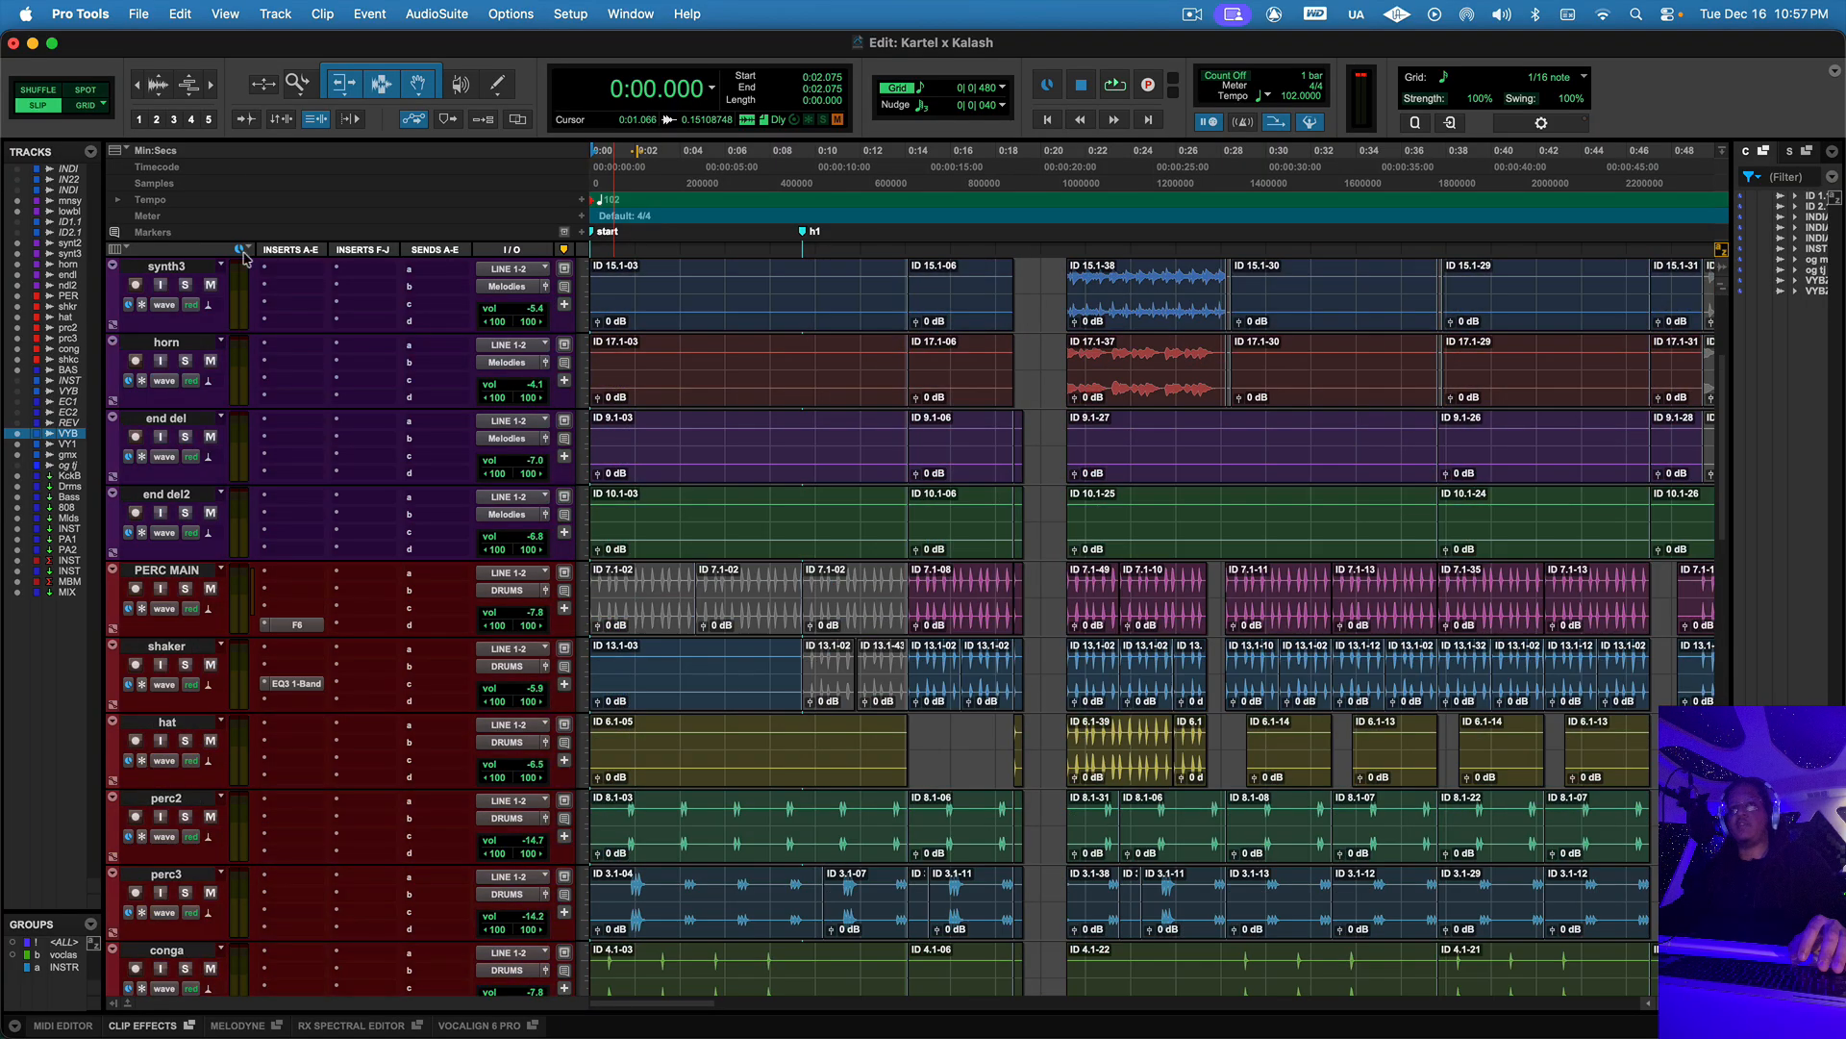
scroll(289, 402, up, 3)
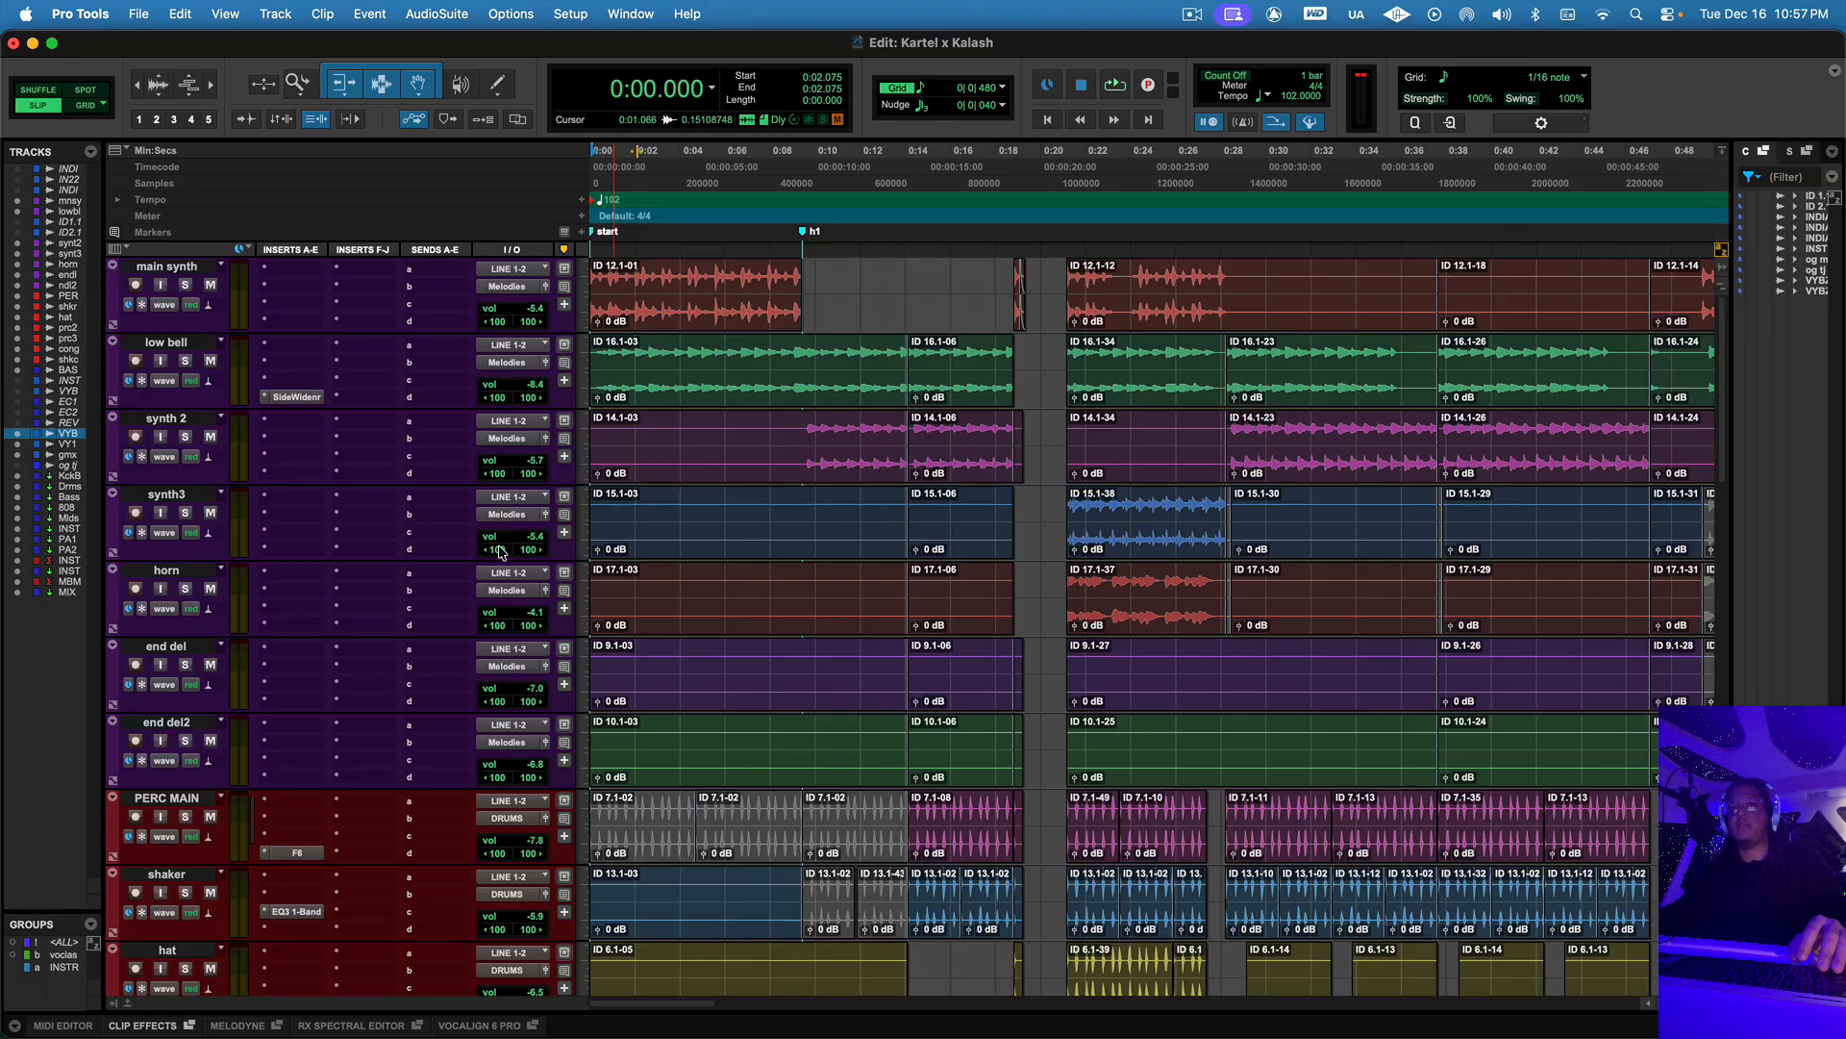
scroll(496, 681, down, 3)
scroll(517, 670, down, 6)
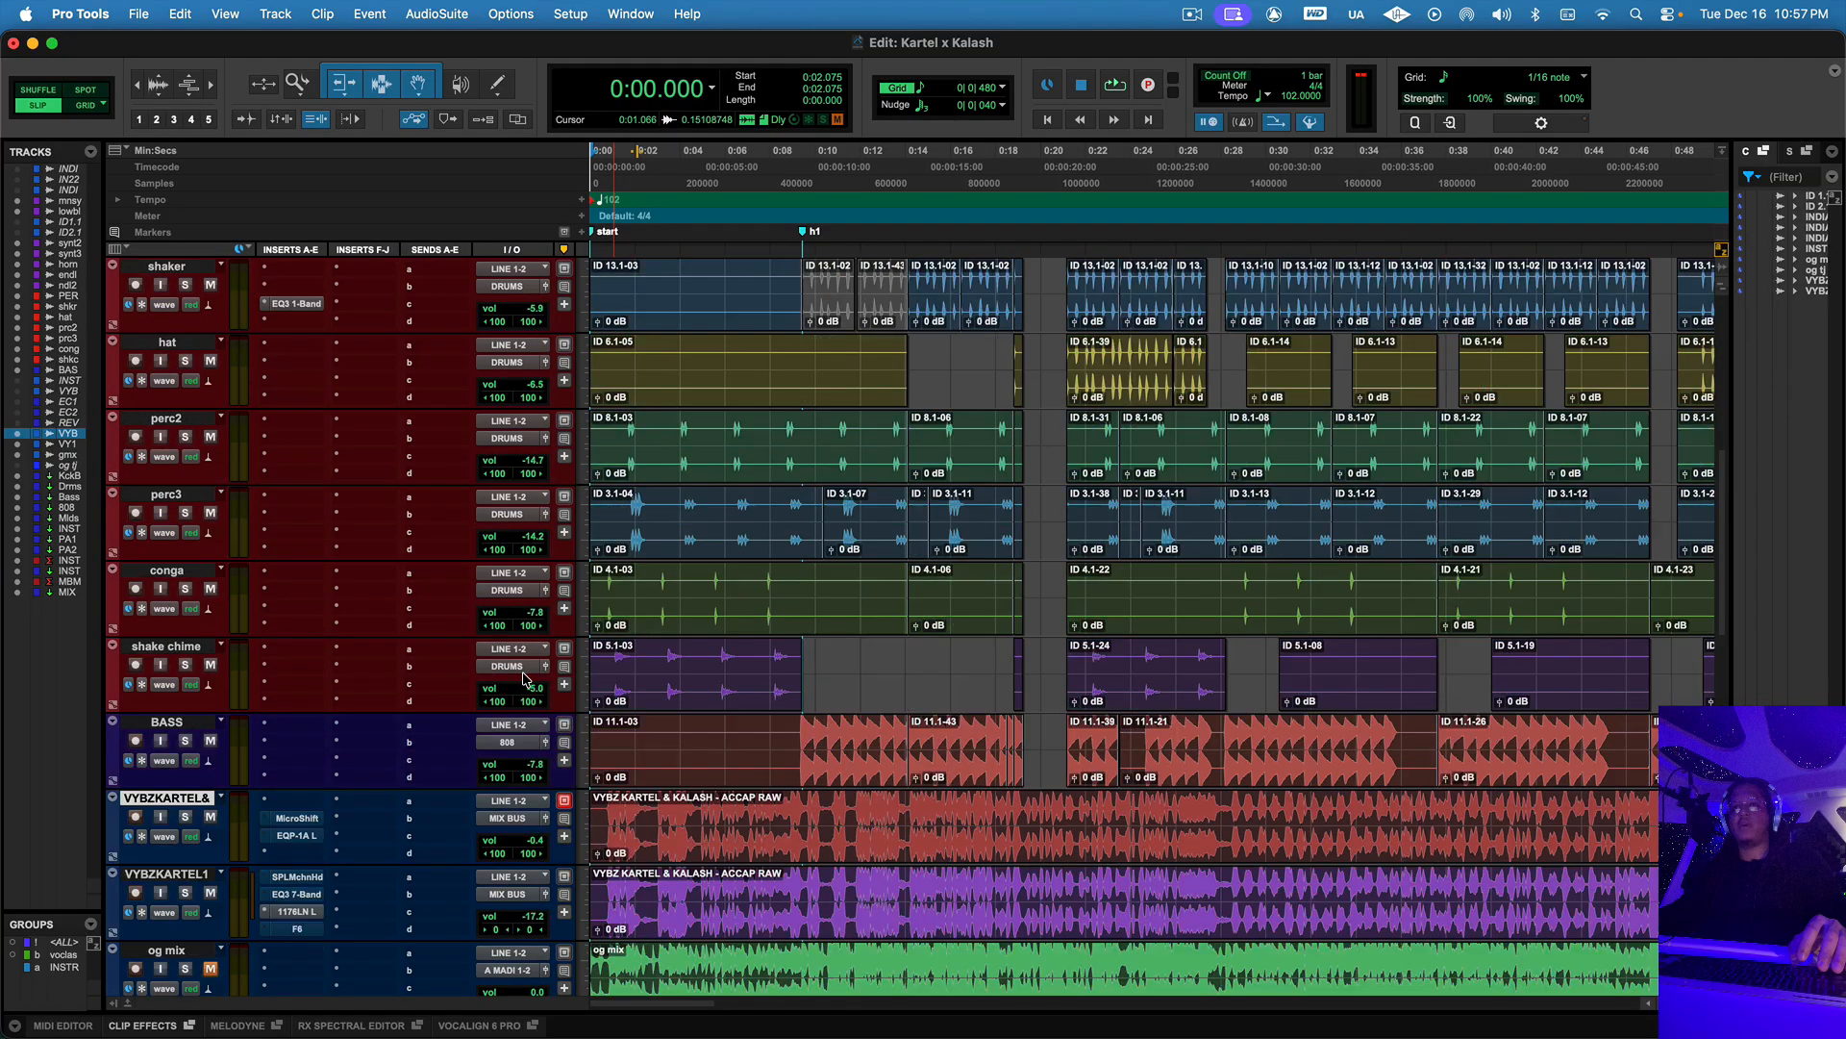
scroll(520, 647, down, 1)
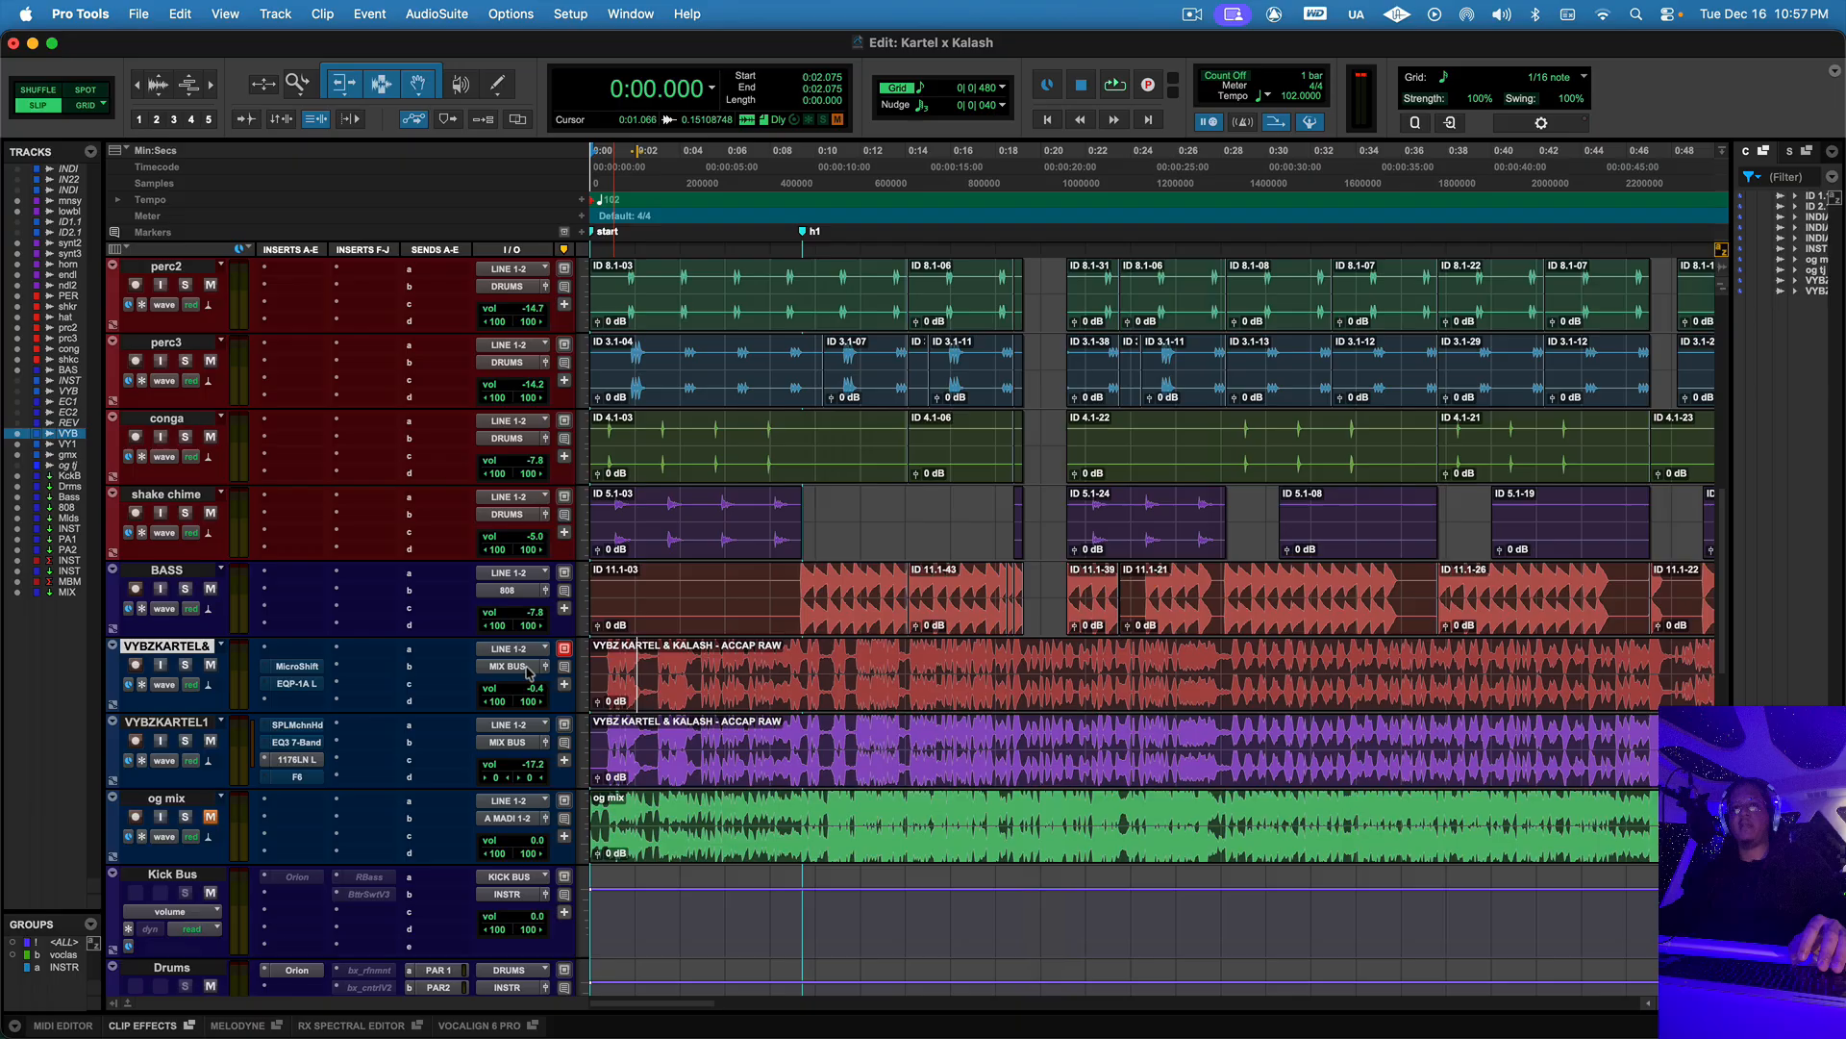
scroll(424, 730, down, 3)
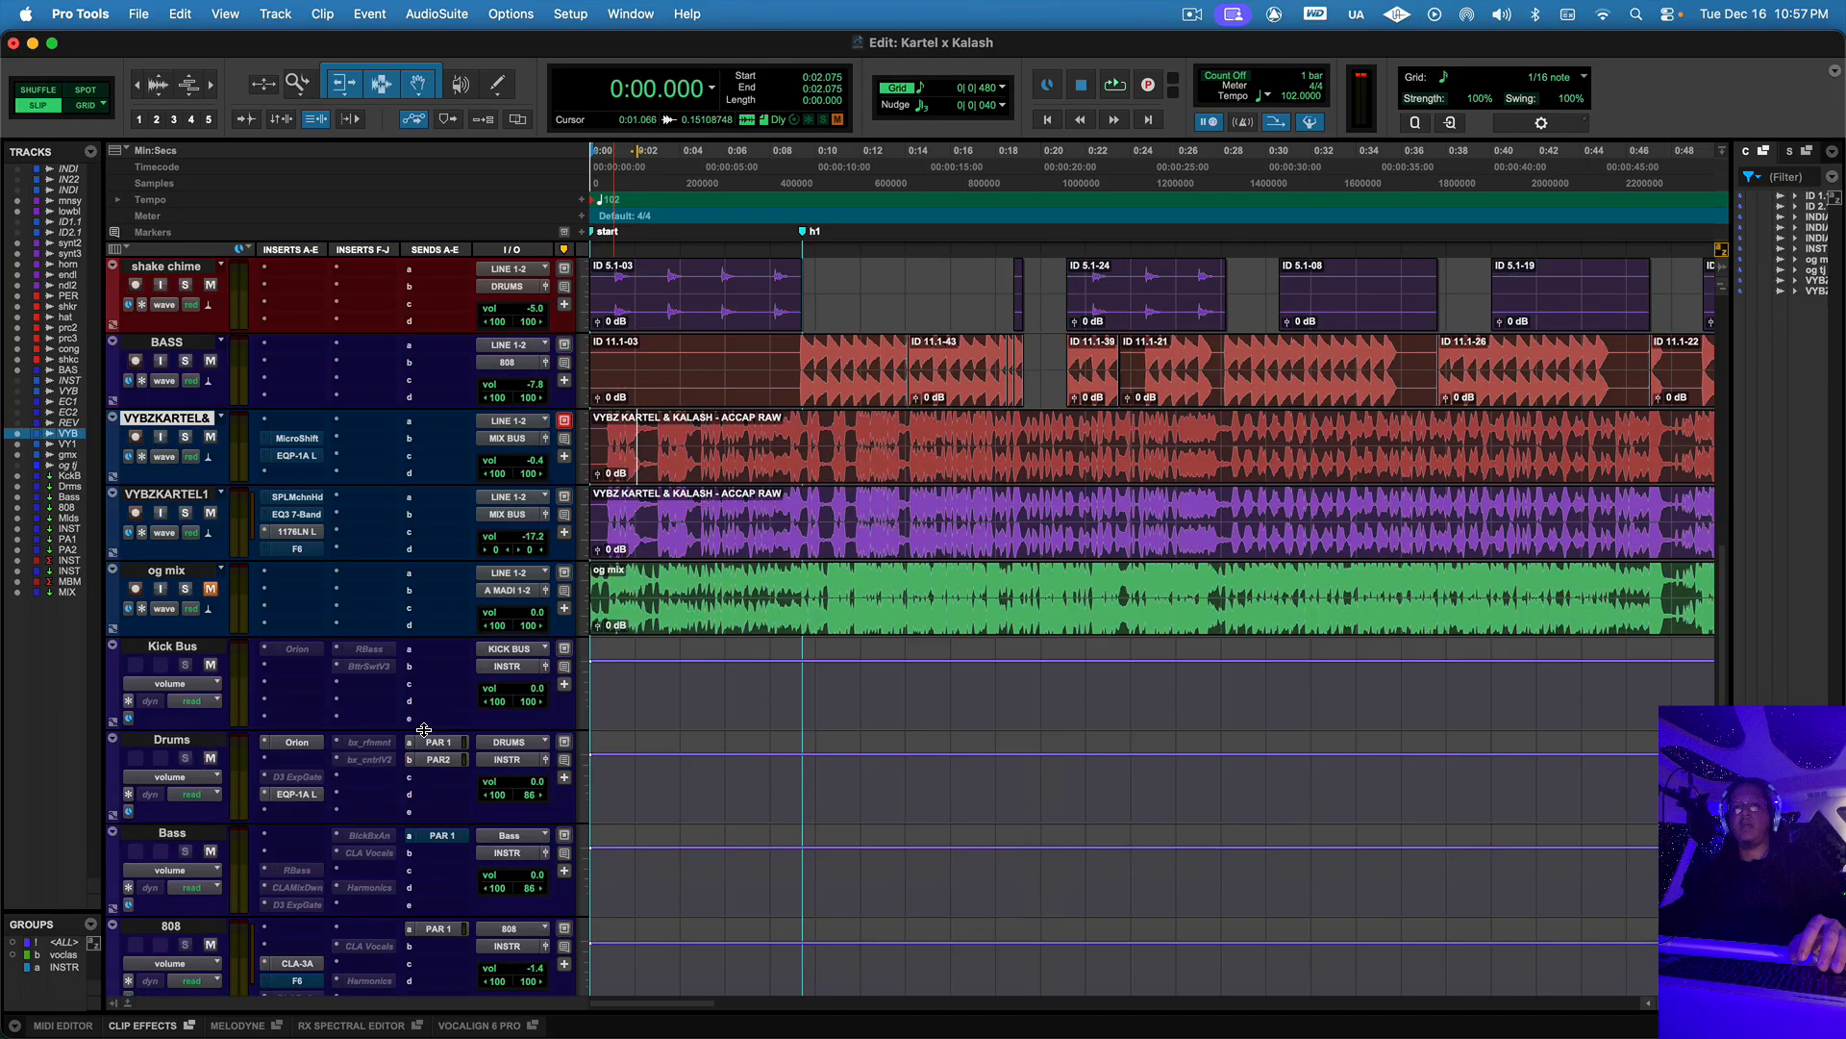
- Go through the Kick Bus, Drums, Bass and 808 submix buses, selecting each one in turn
click(160, 646)
scroll(163, 654, down, 3)
scroll(177, 831, down, 3)
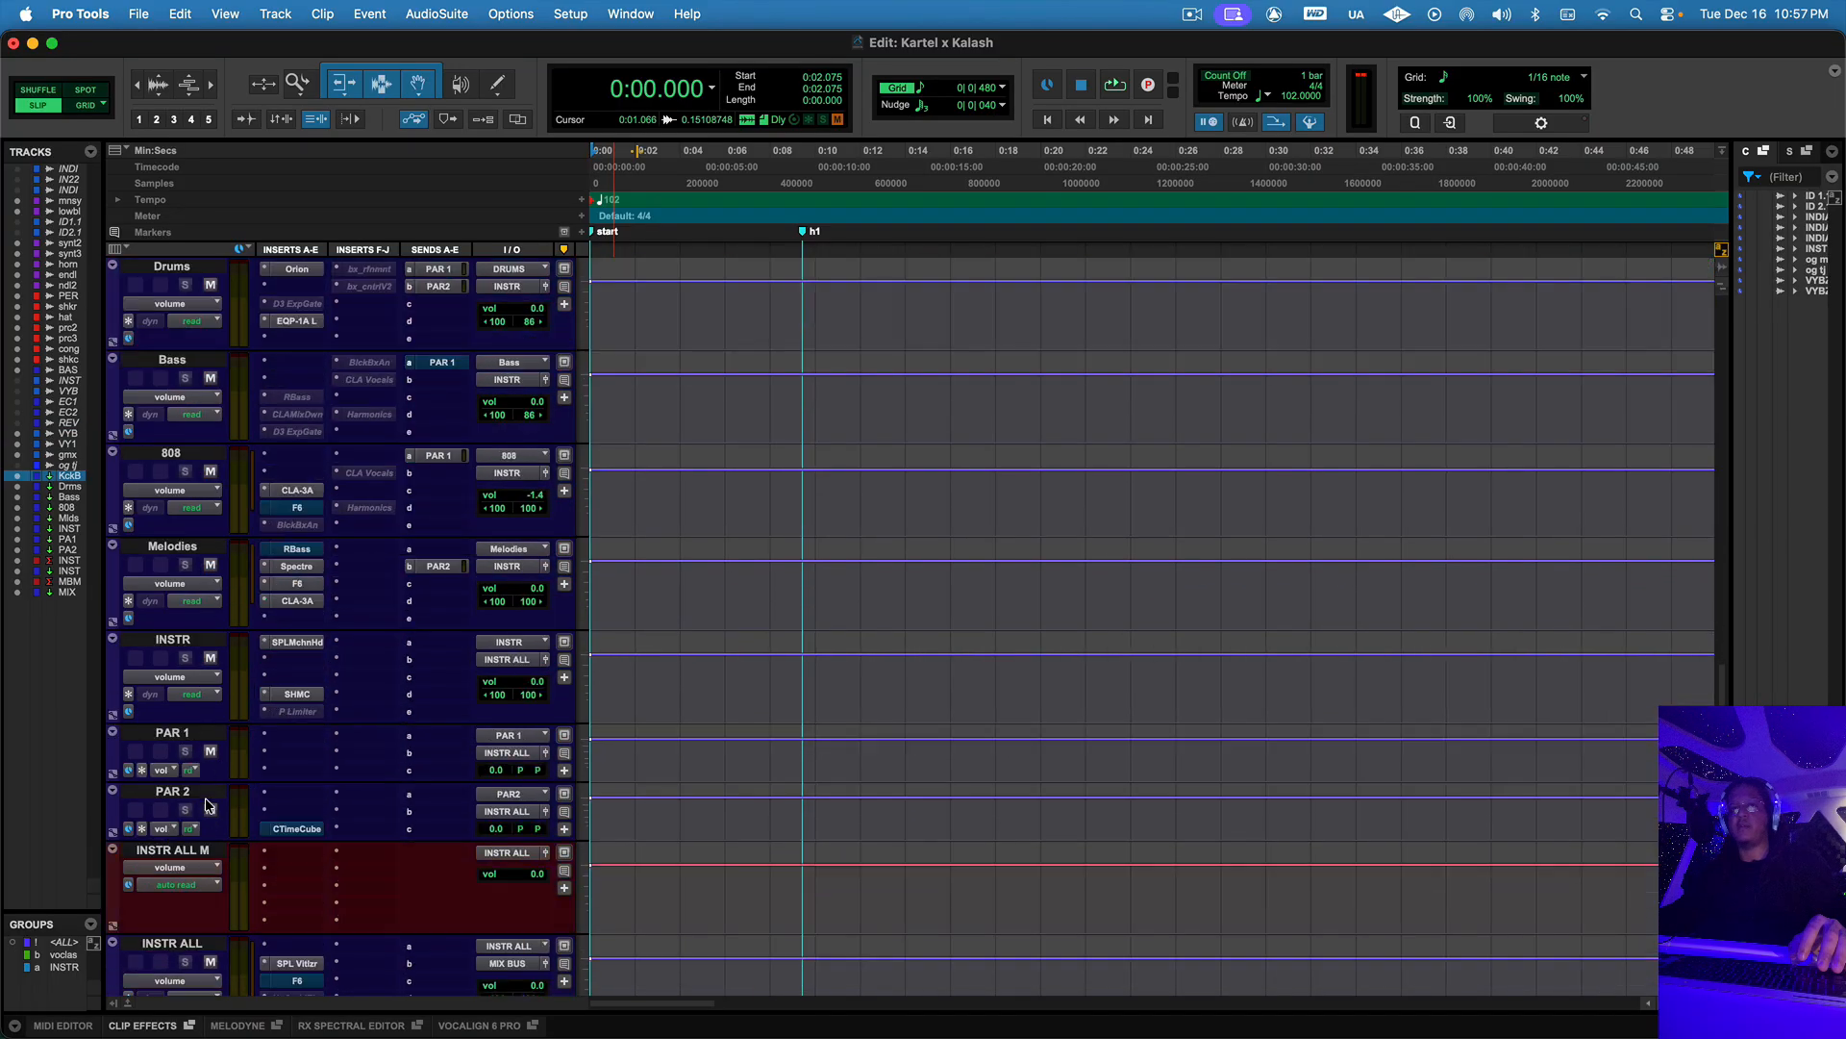
scroll(199, 348, up, 2)
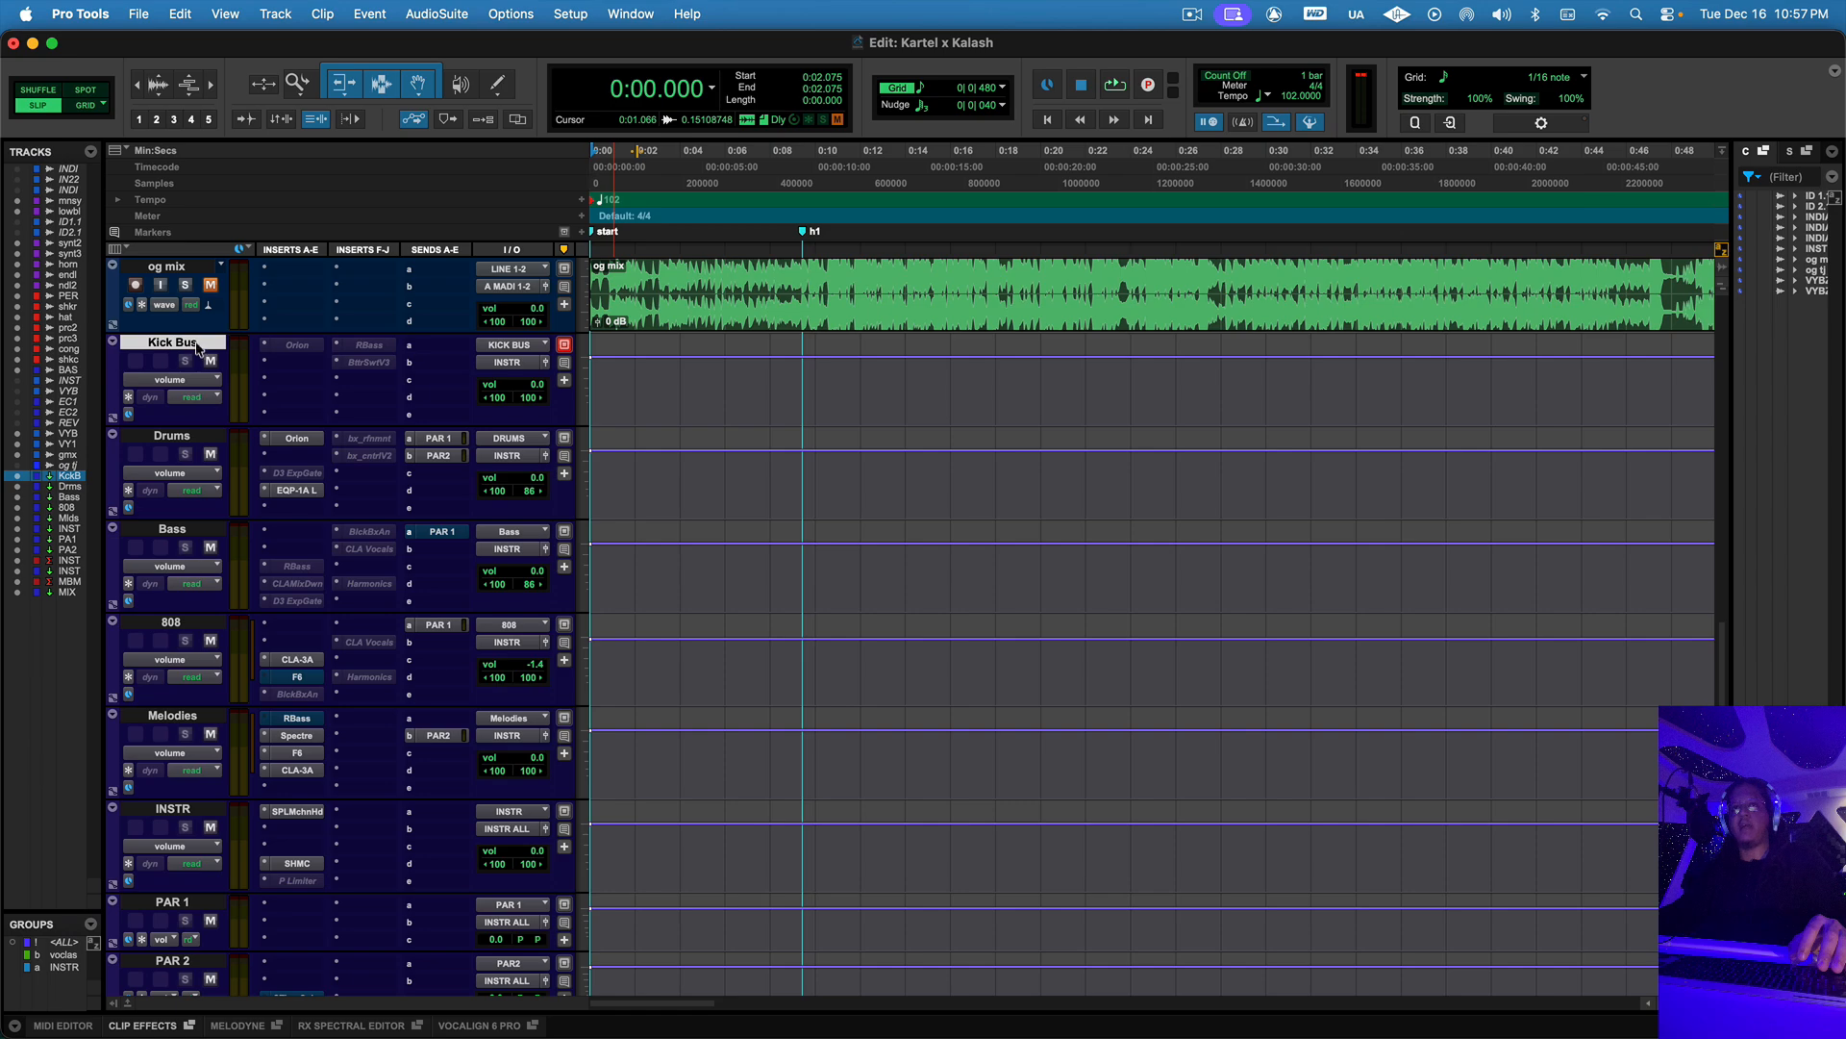
click(190, 437)
click(189, 535)
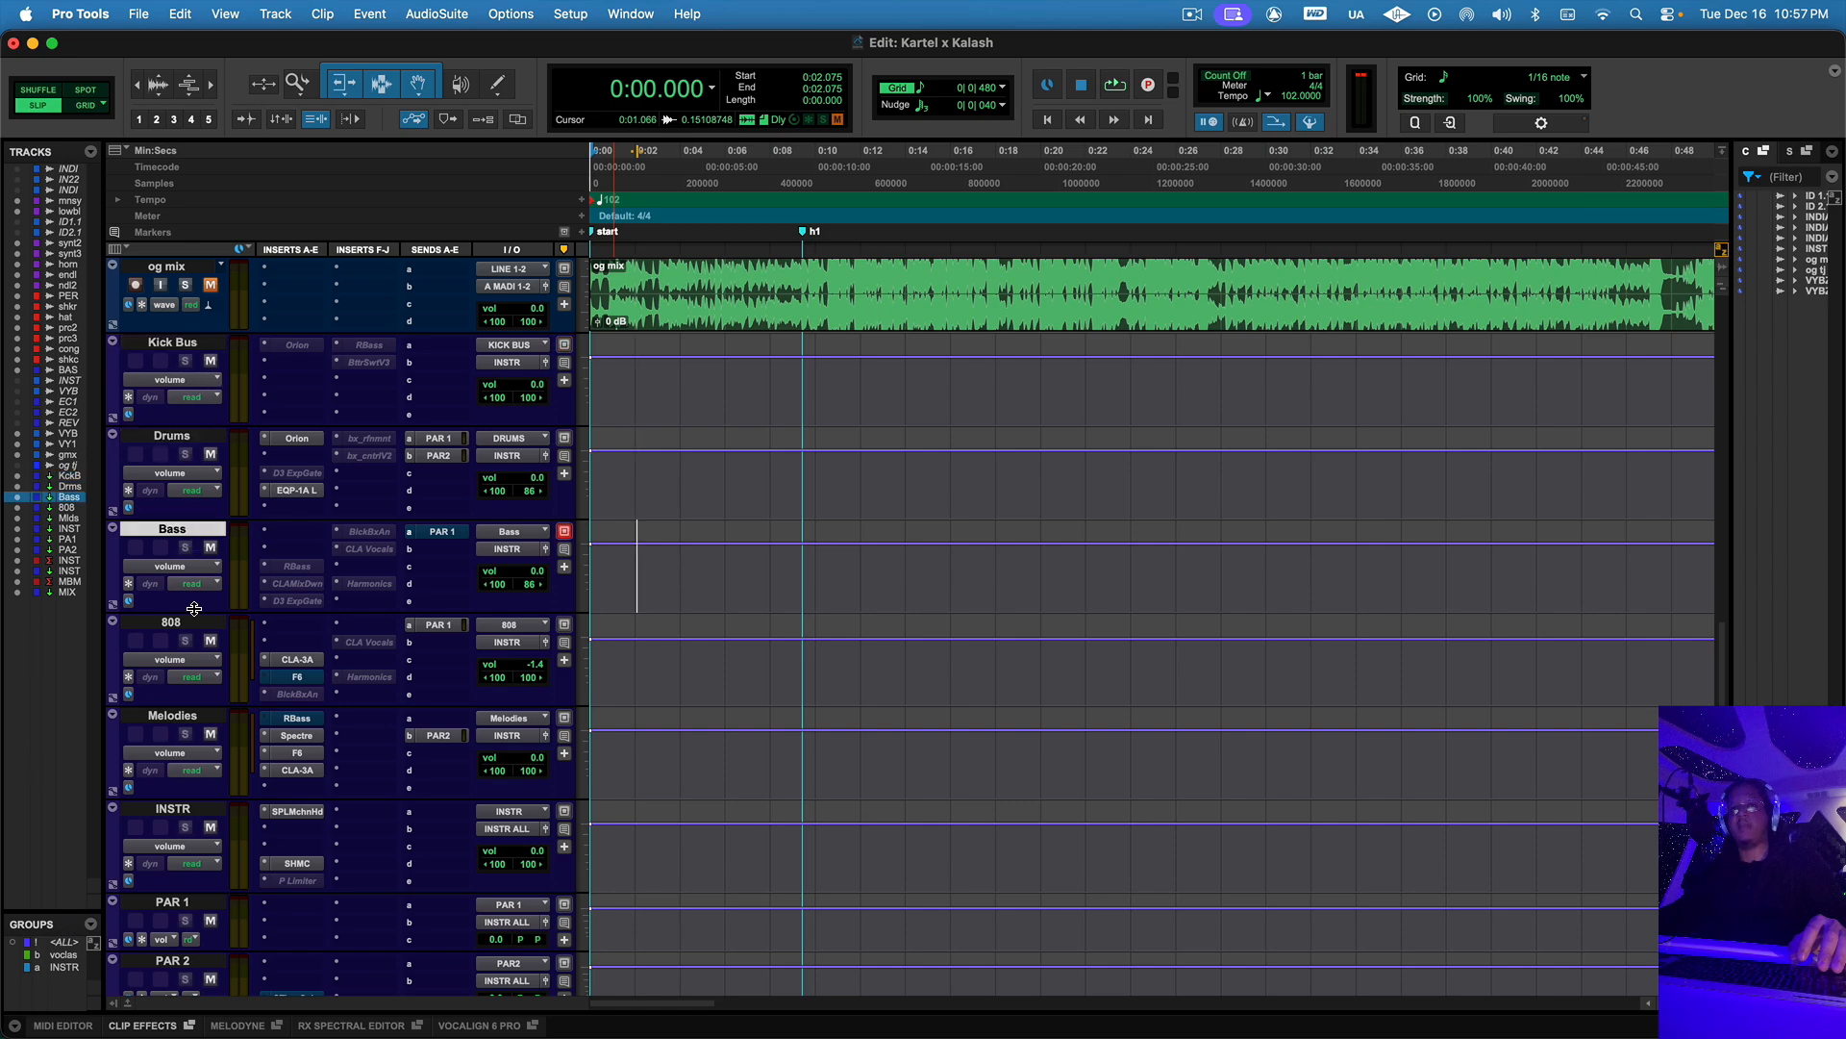
click(193, 626)
scroll(196, 664, down, 3)
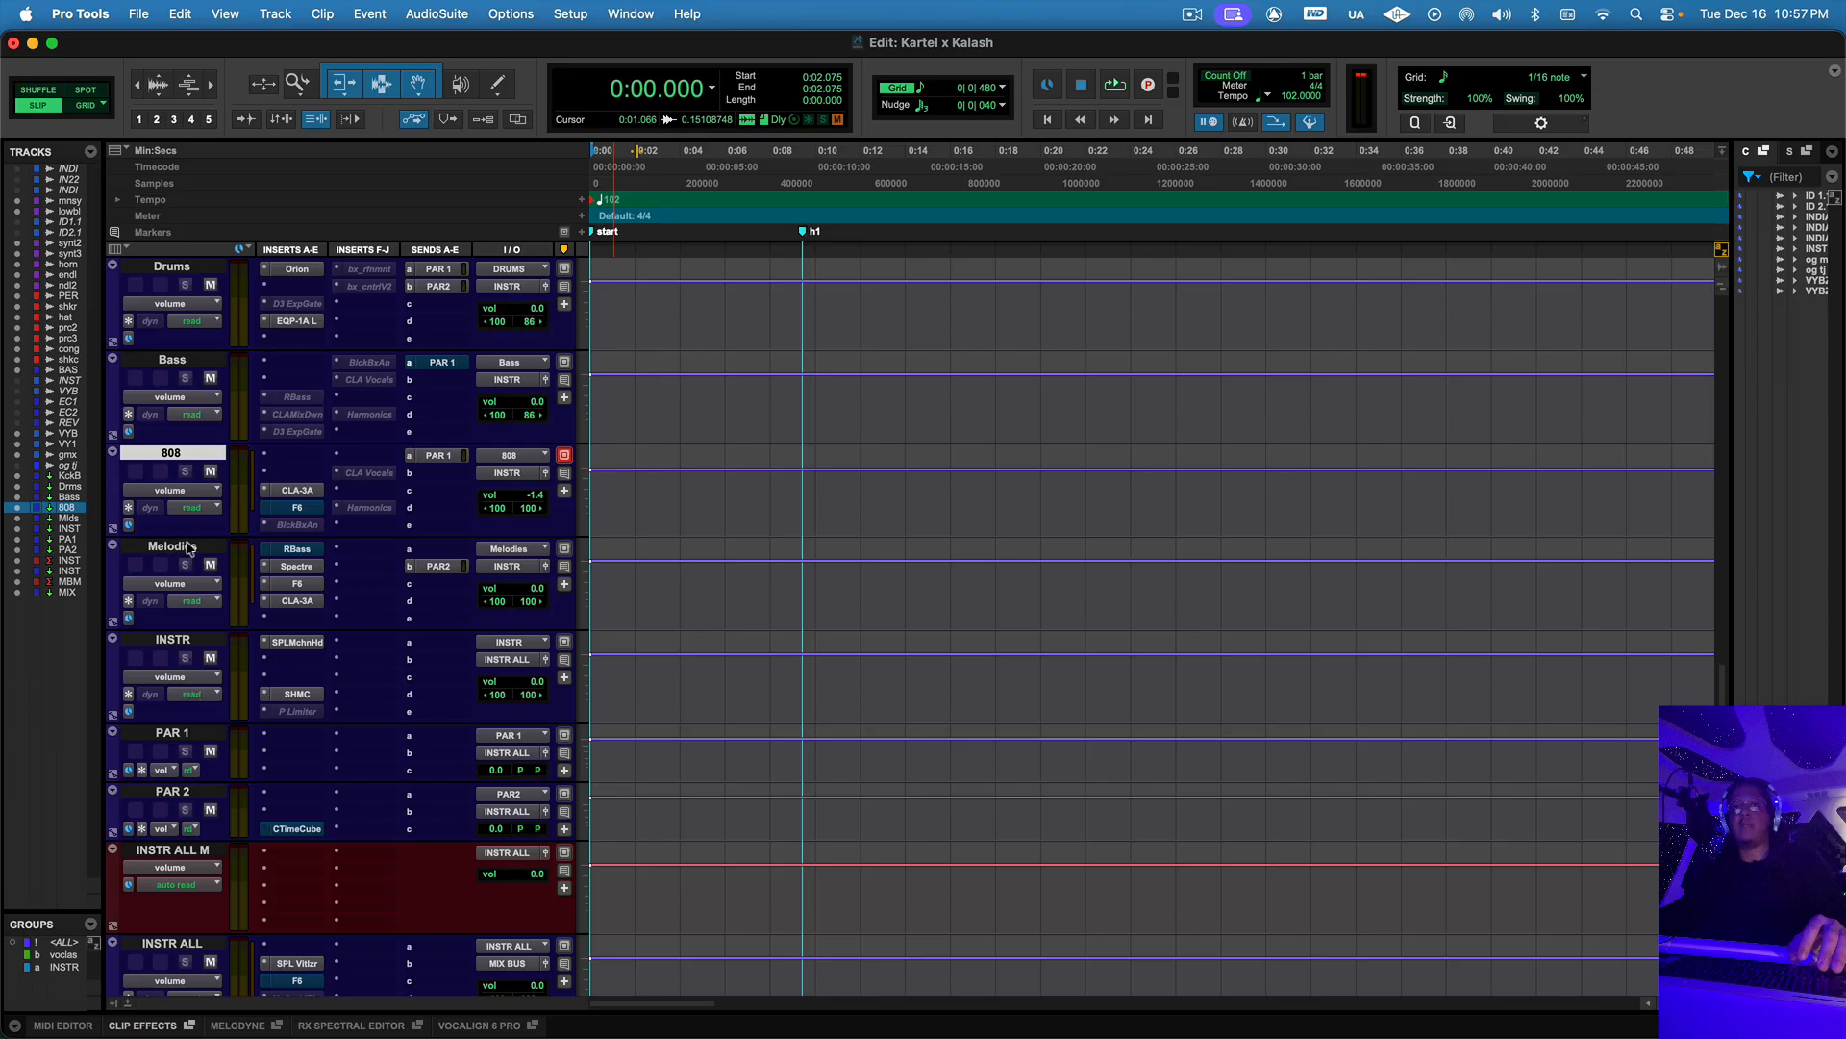
- Select the submix buses from Kick Bus through Melodies together, after checking the INSTR bus
click(186, 641)
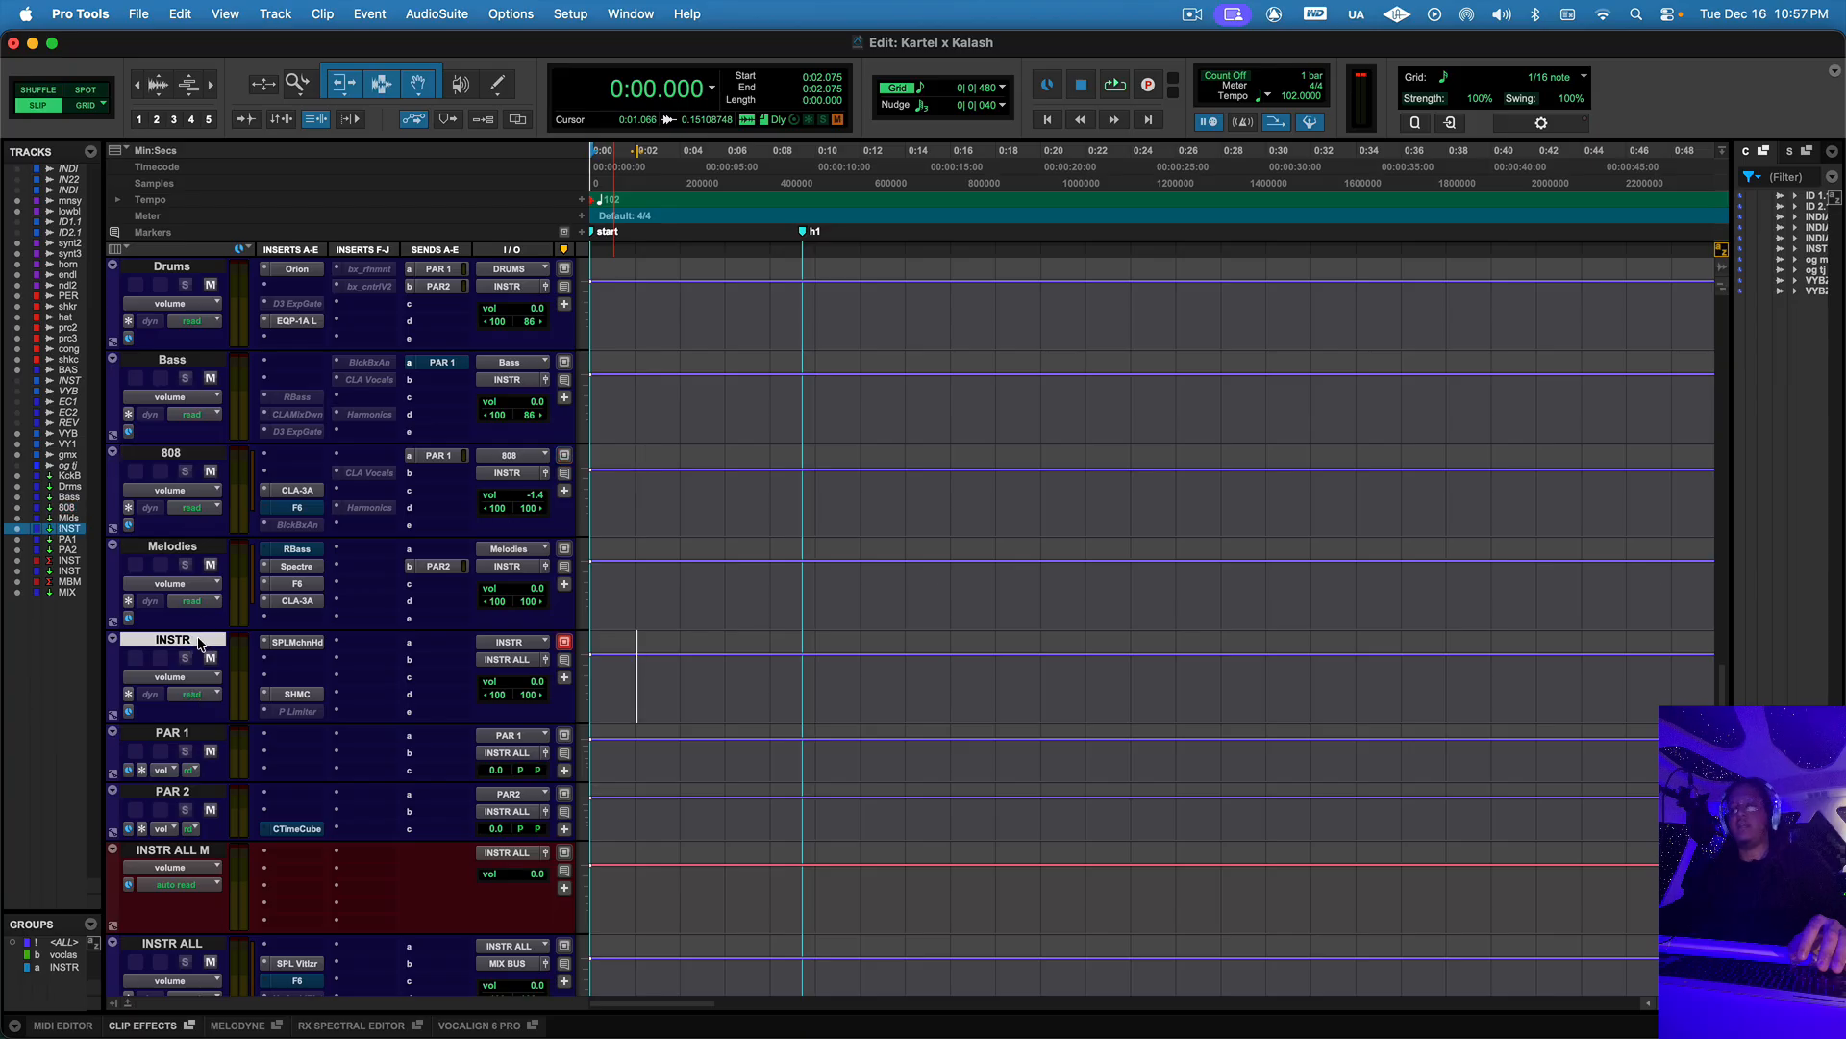
click(192, 545)
scroll(204, 548, up, 3)
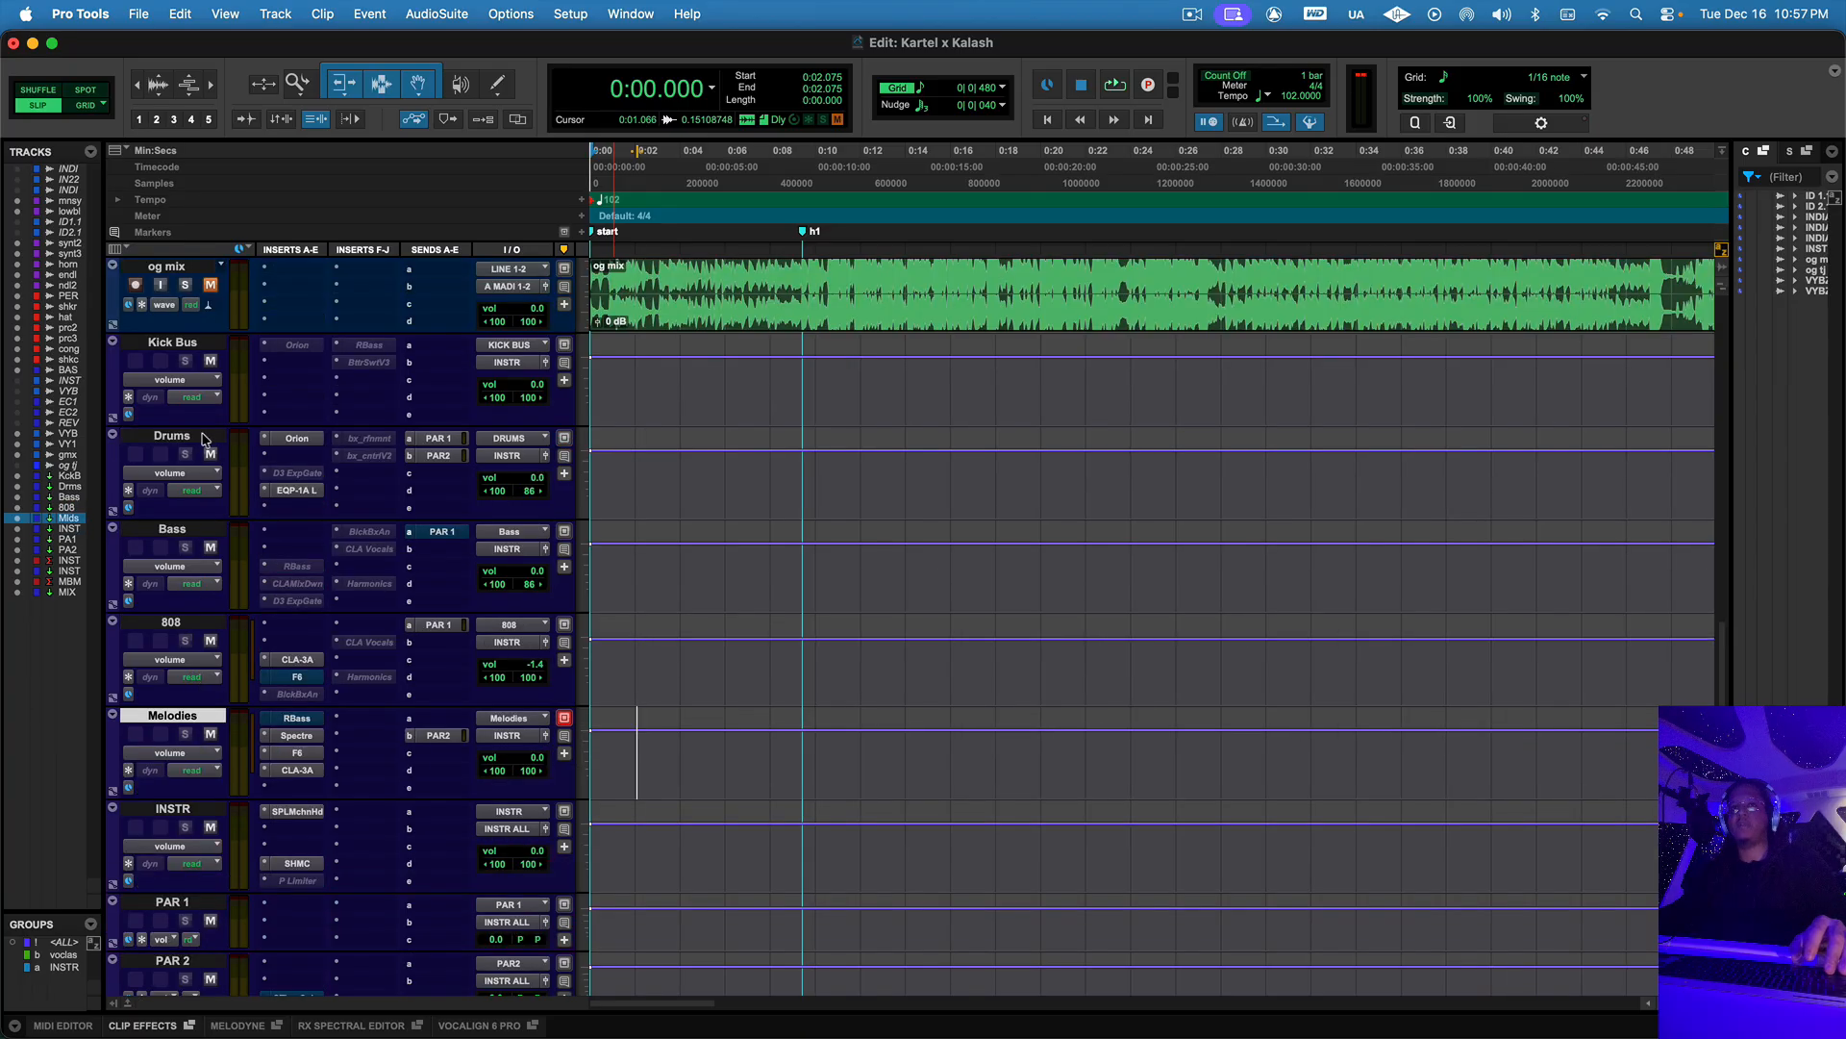
shift+click(196, 344)
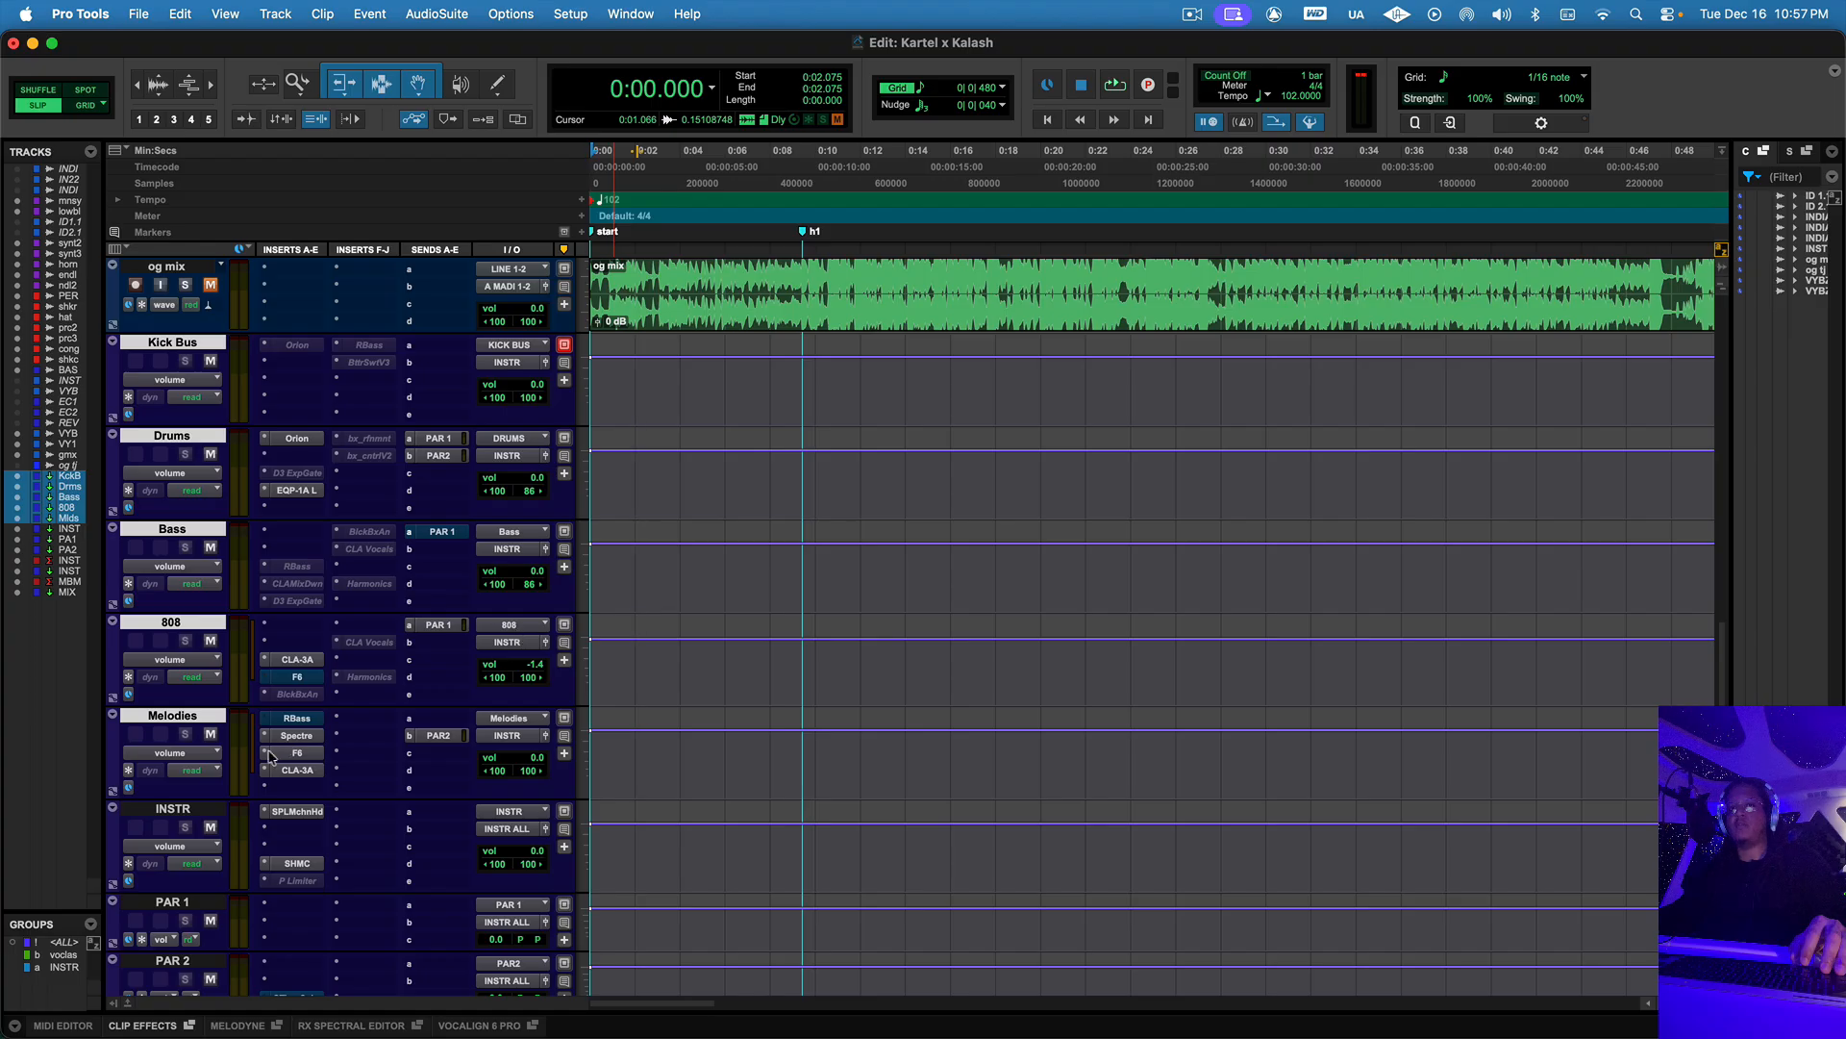
- Inspect the INSTR, PAR 1, PAR 2 and INSTR ALL buses and their routing, selecting each in turn
click(173, 809)
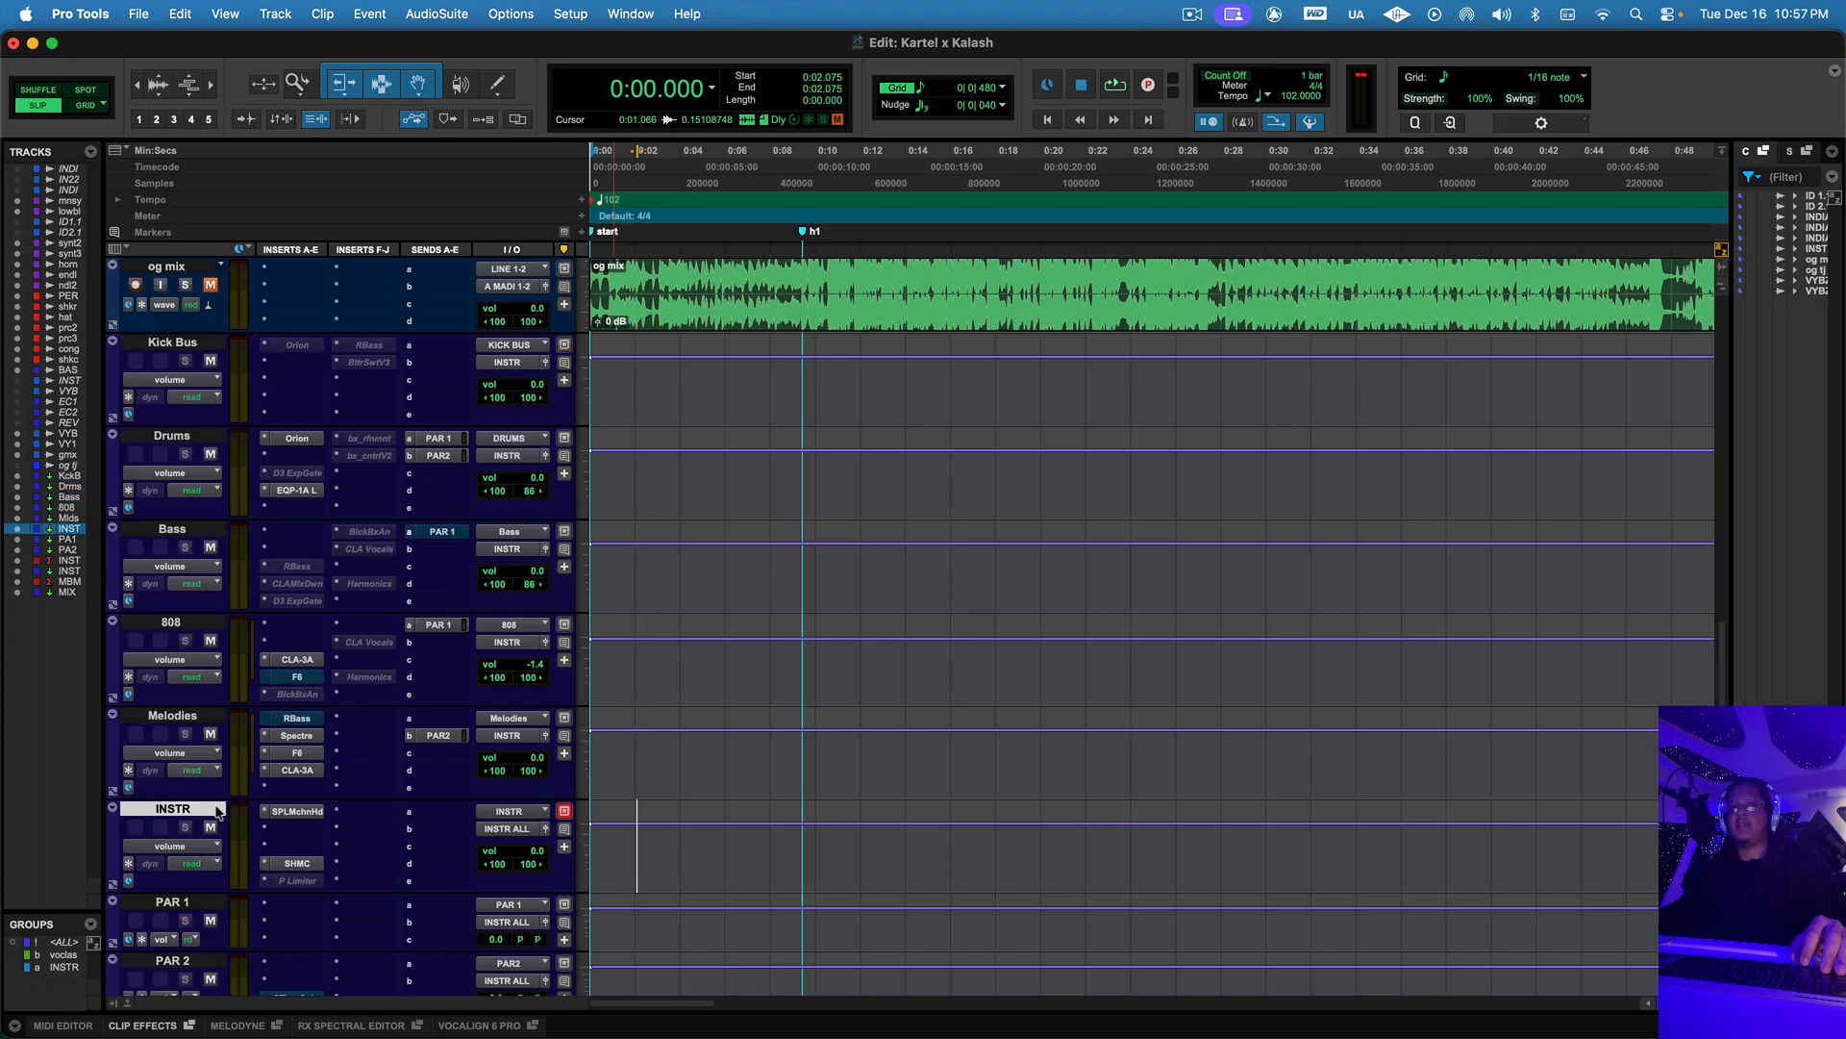
scroll(217, 810, down, 3)
scroll(188, 750, down, 3)
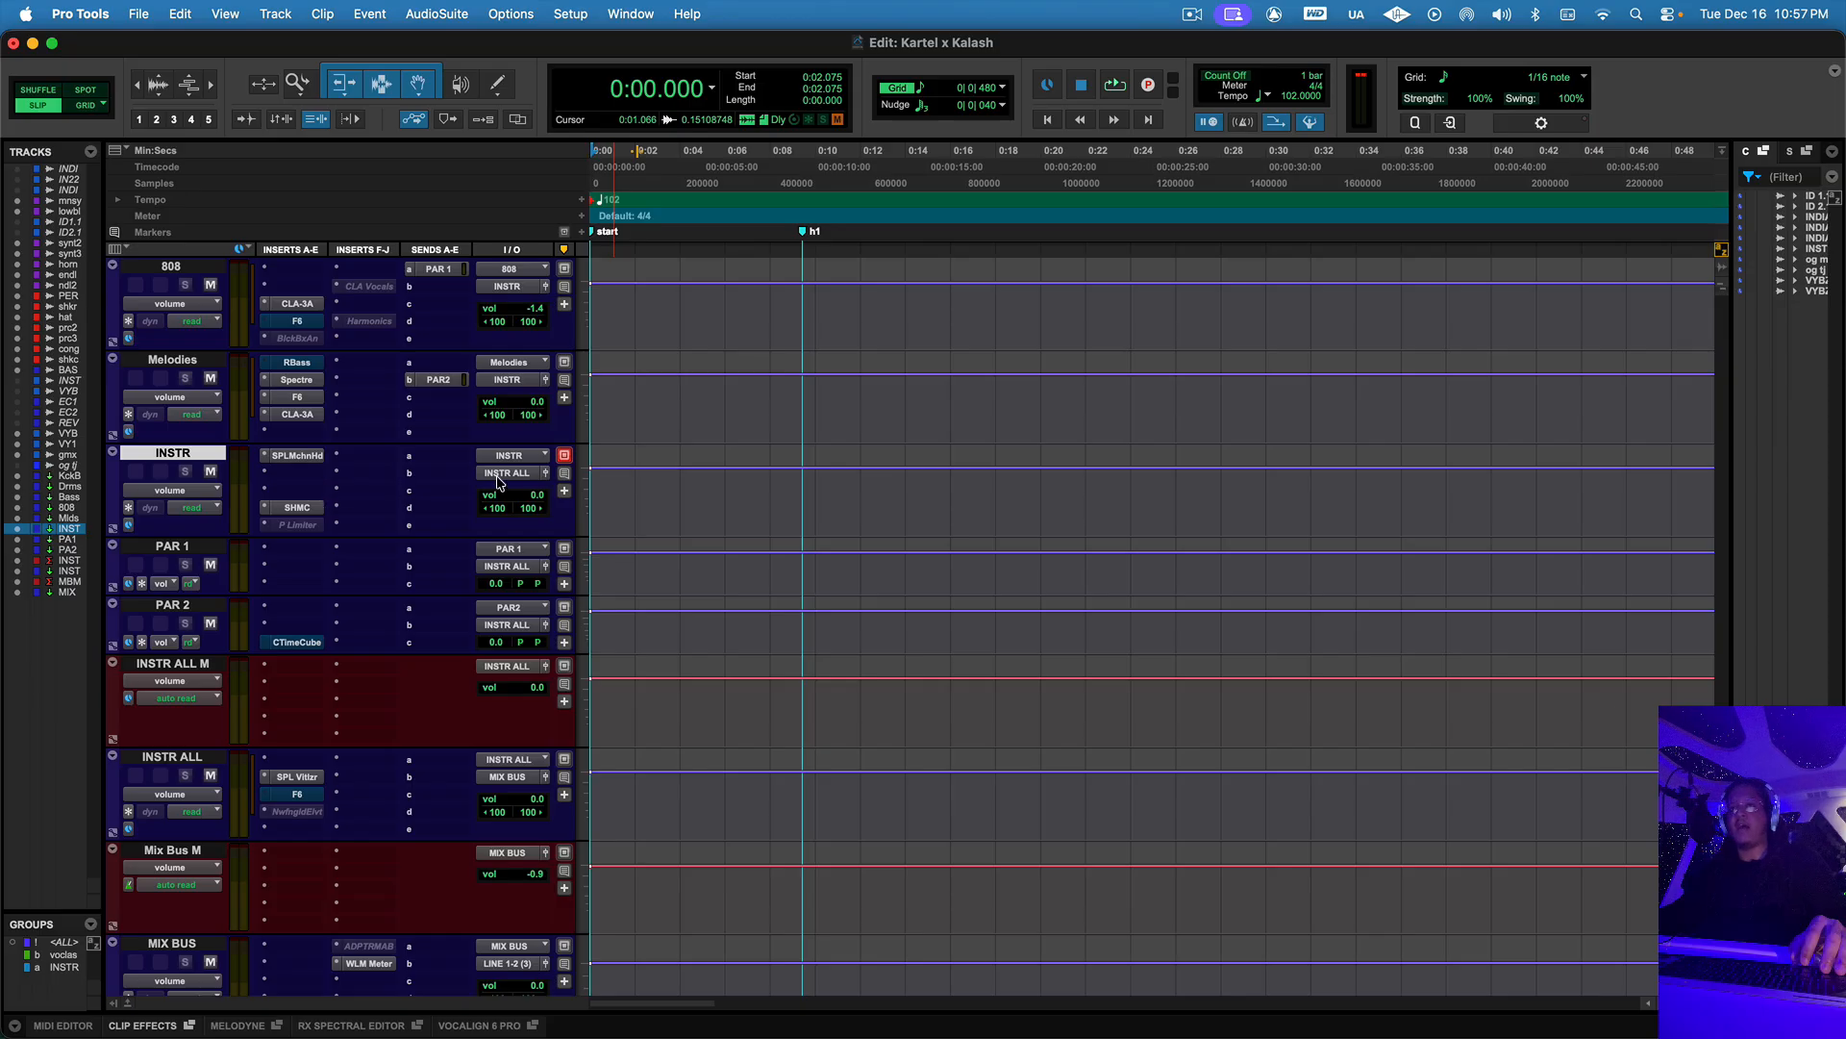
click(184, 757)
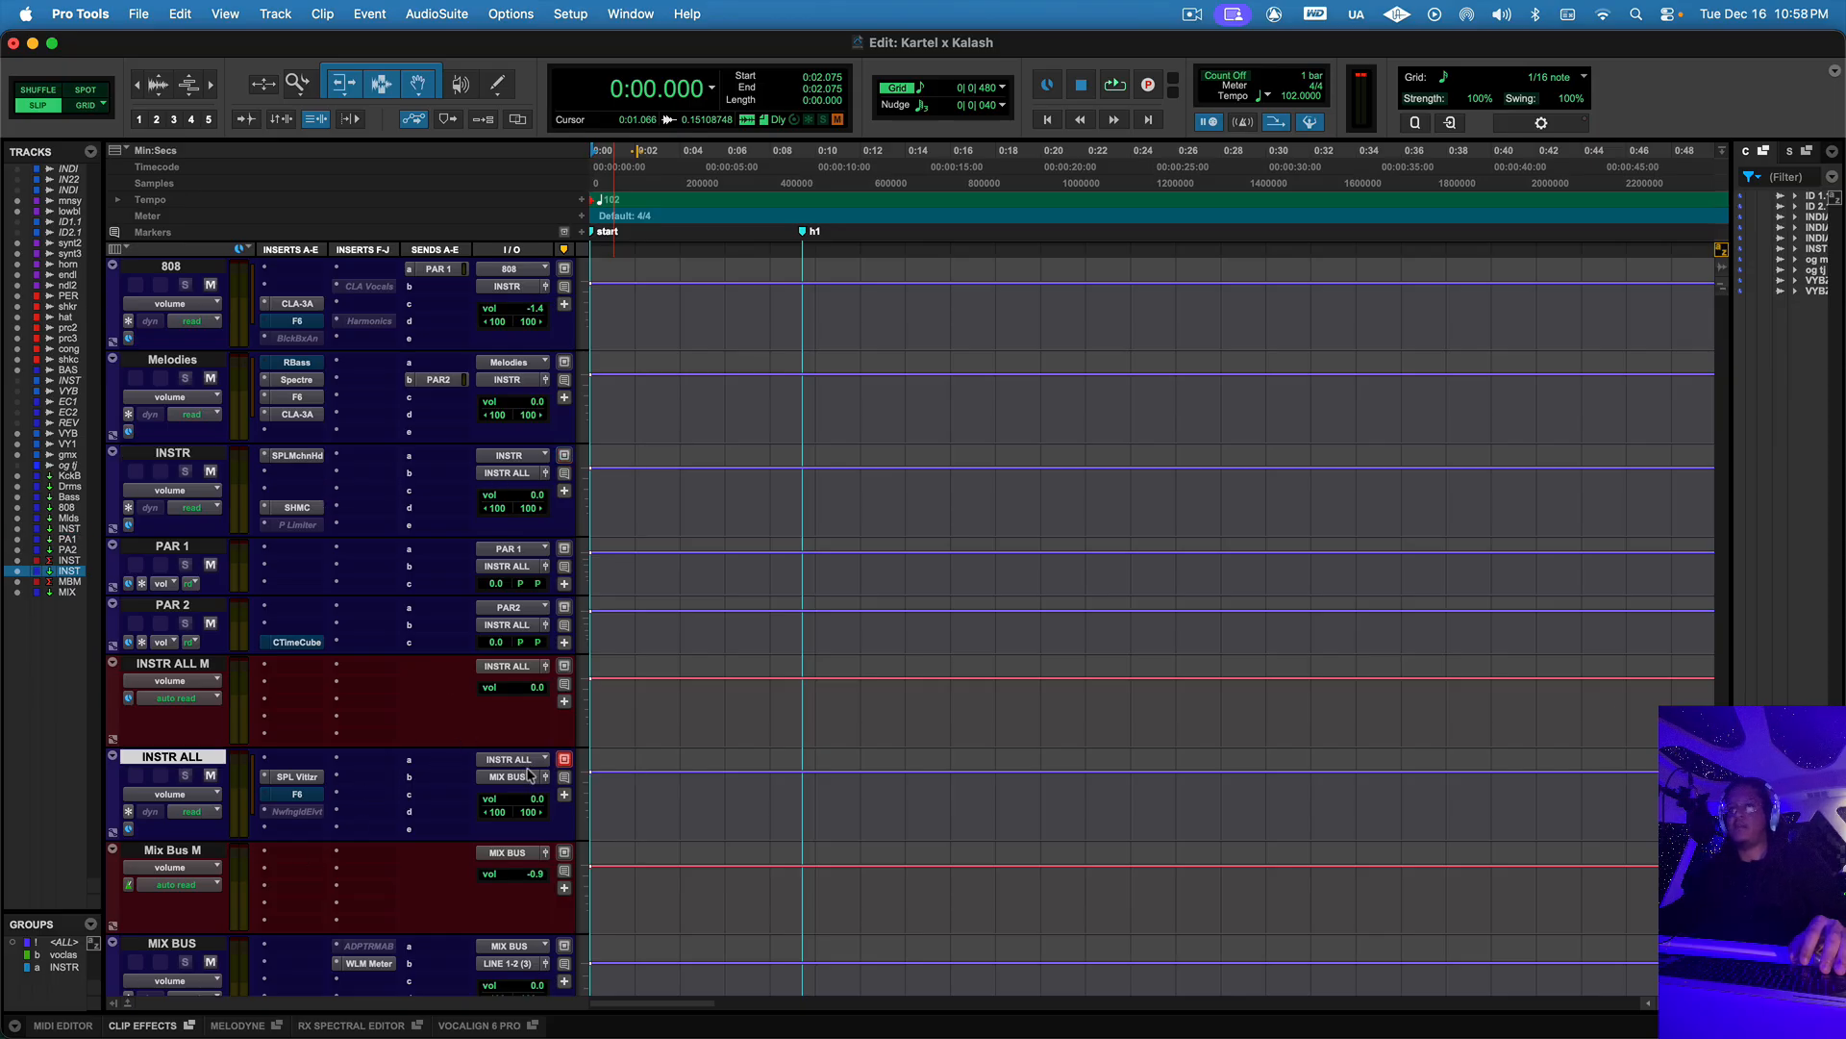
click(197, 546)
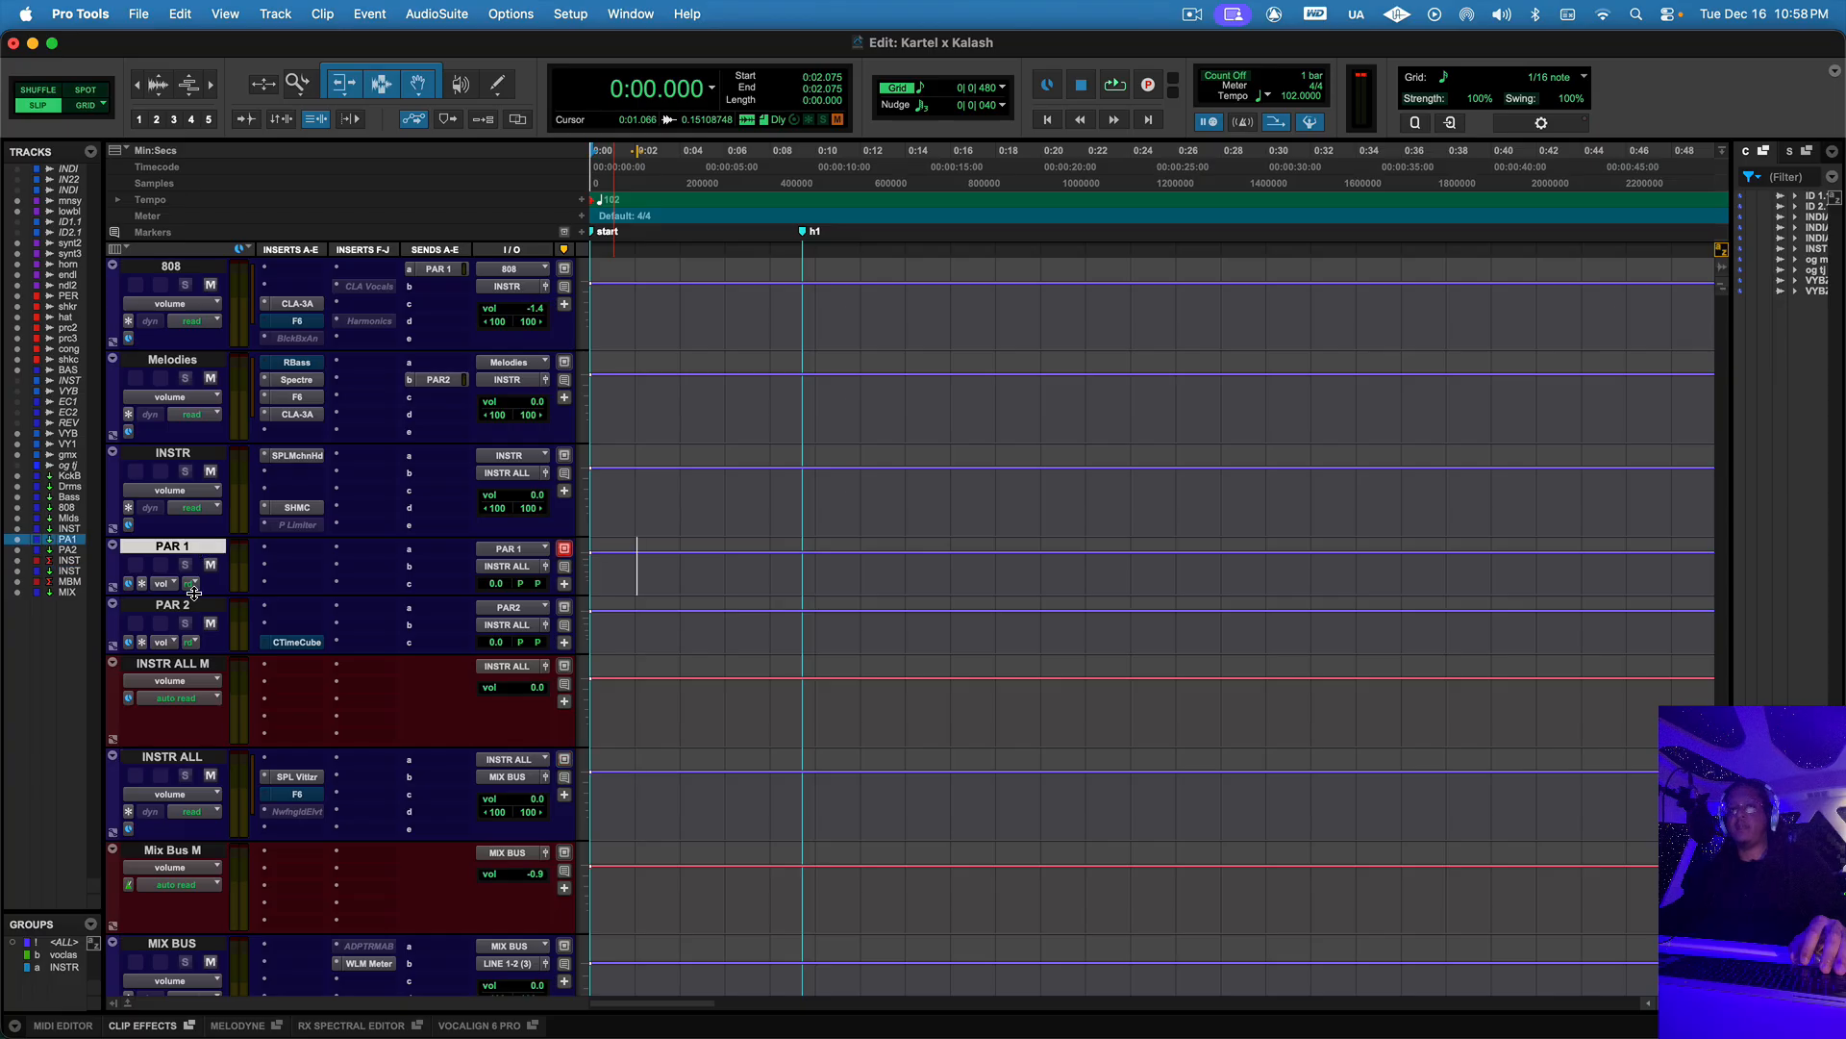
click(193, 605)
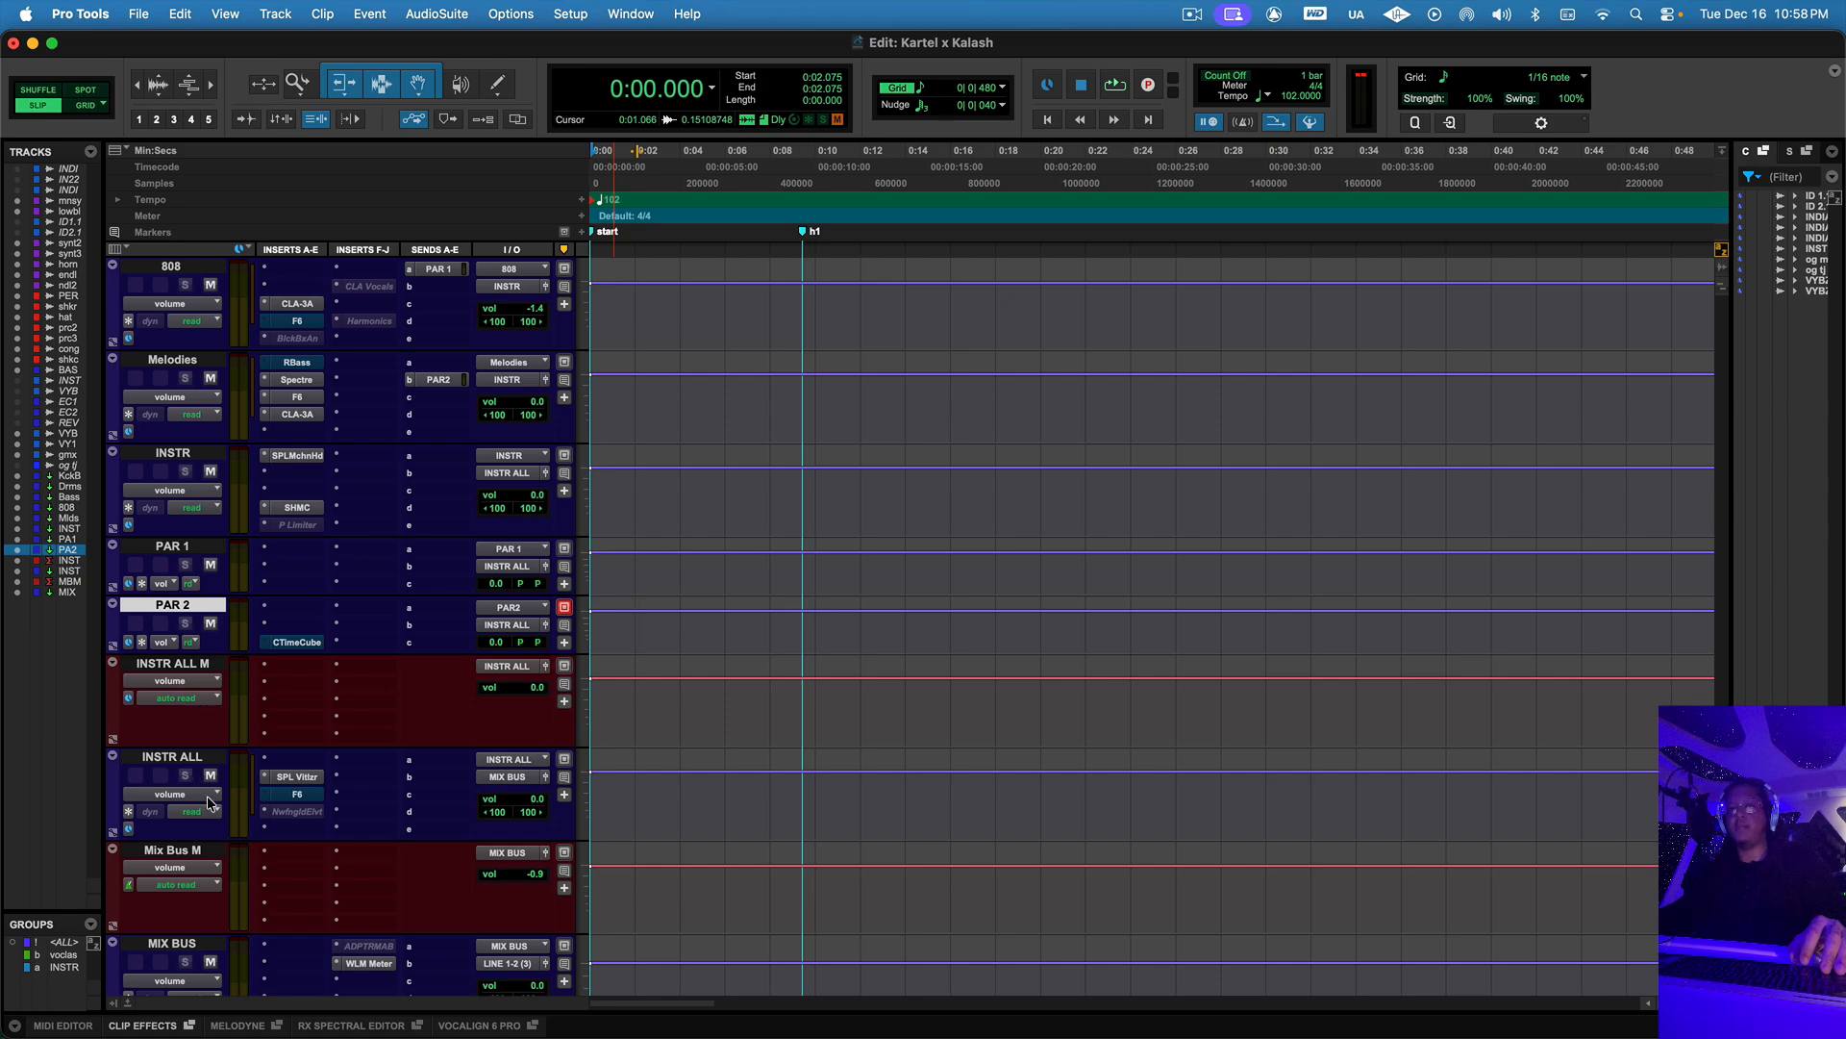
click(207, 759)
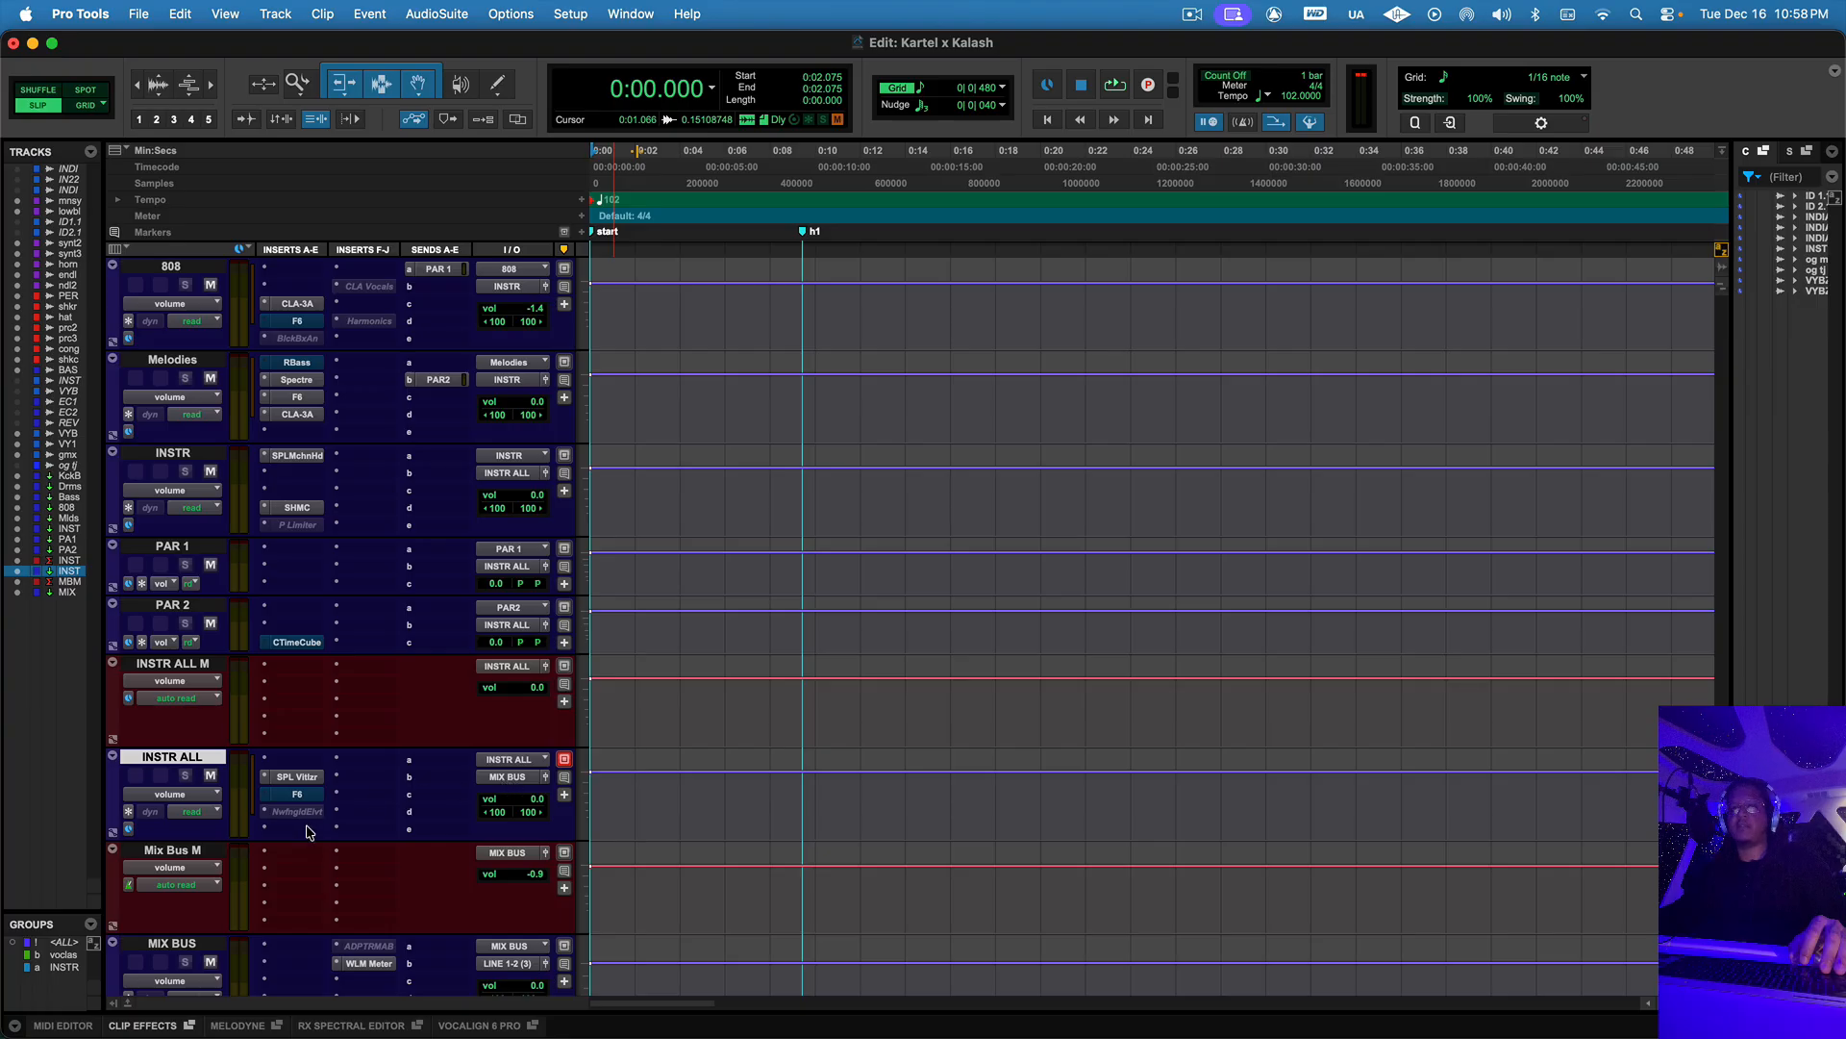
- View The God Particle plug-in settings on the MIX BUS track, and close the plug-in window
scroll(476, 889, down, 3)
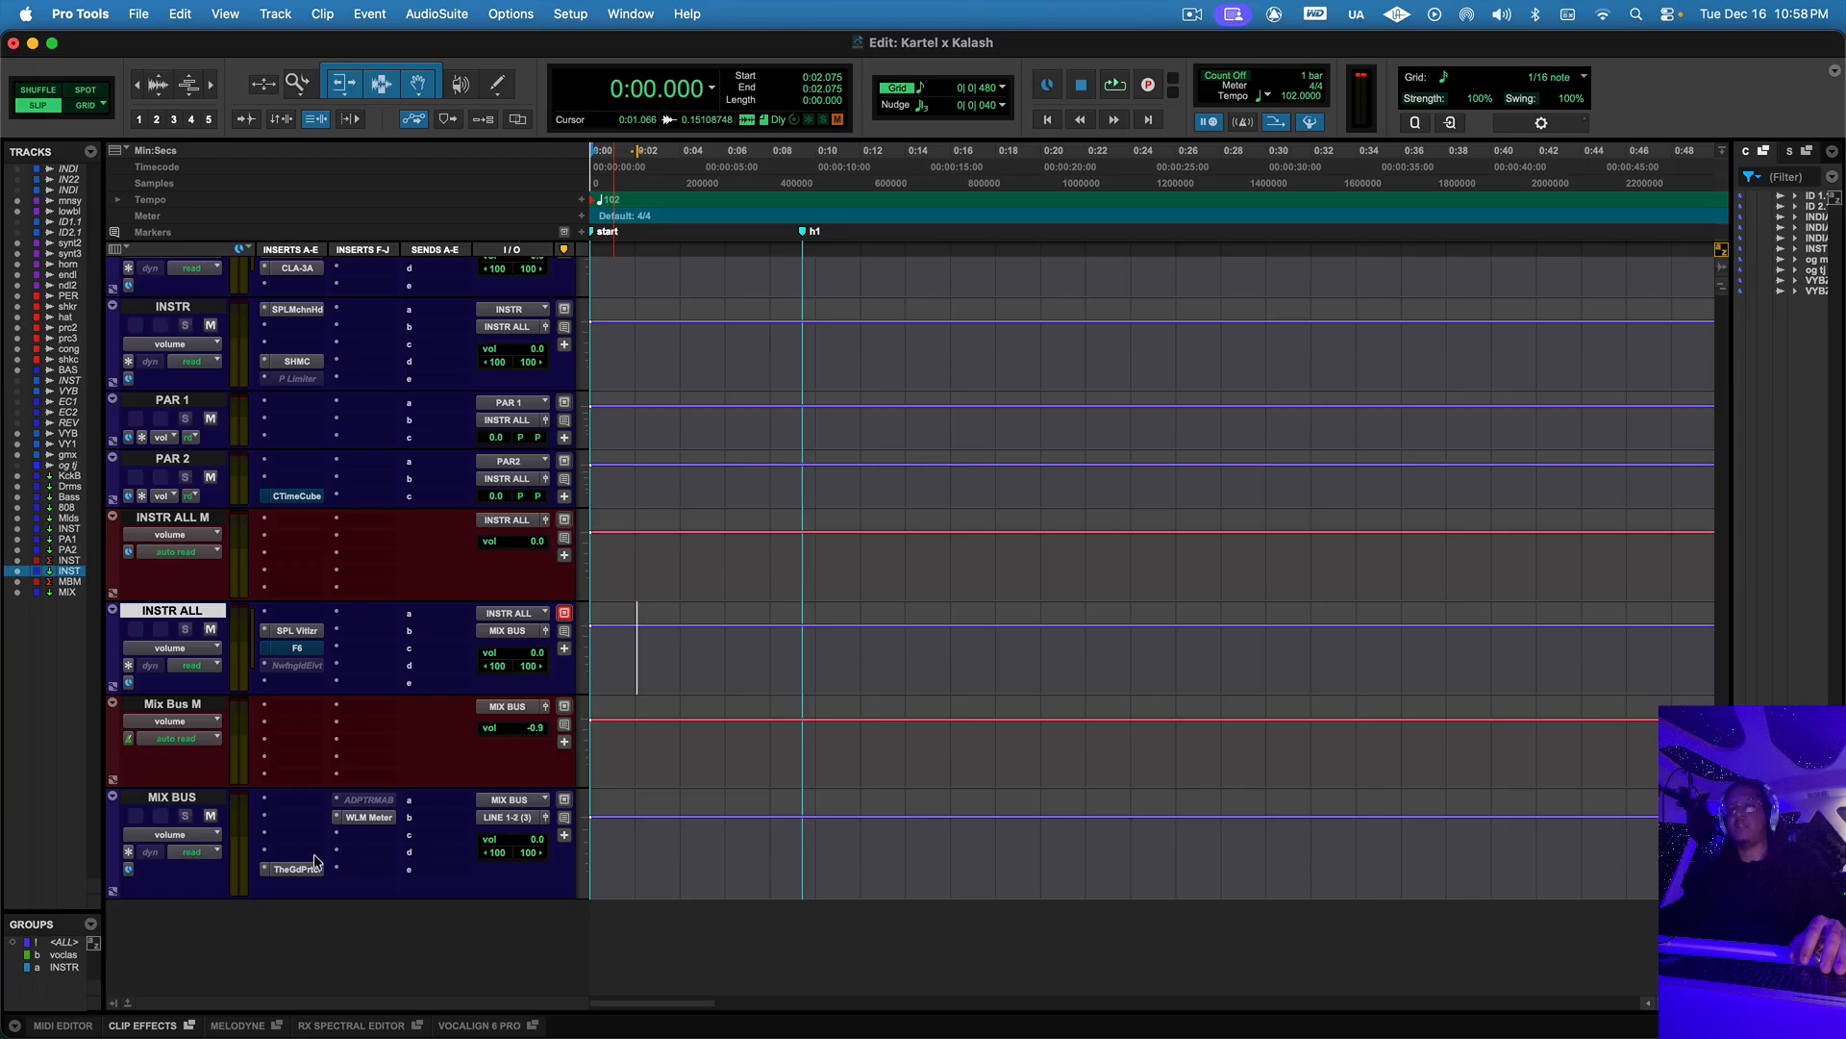
click(288, 870)
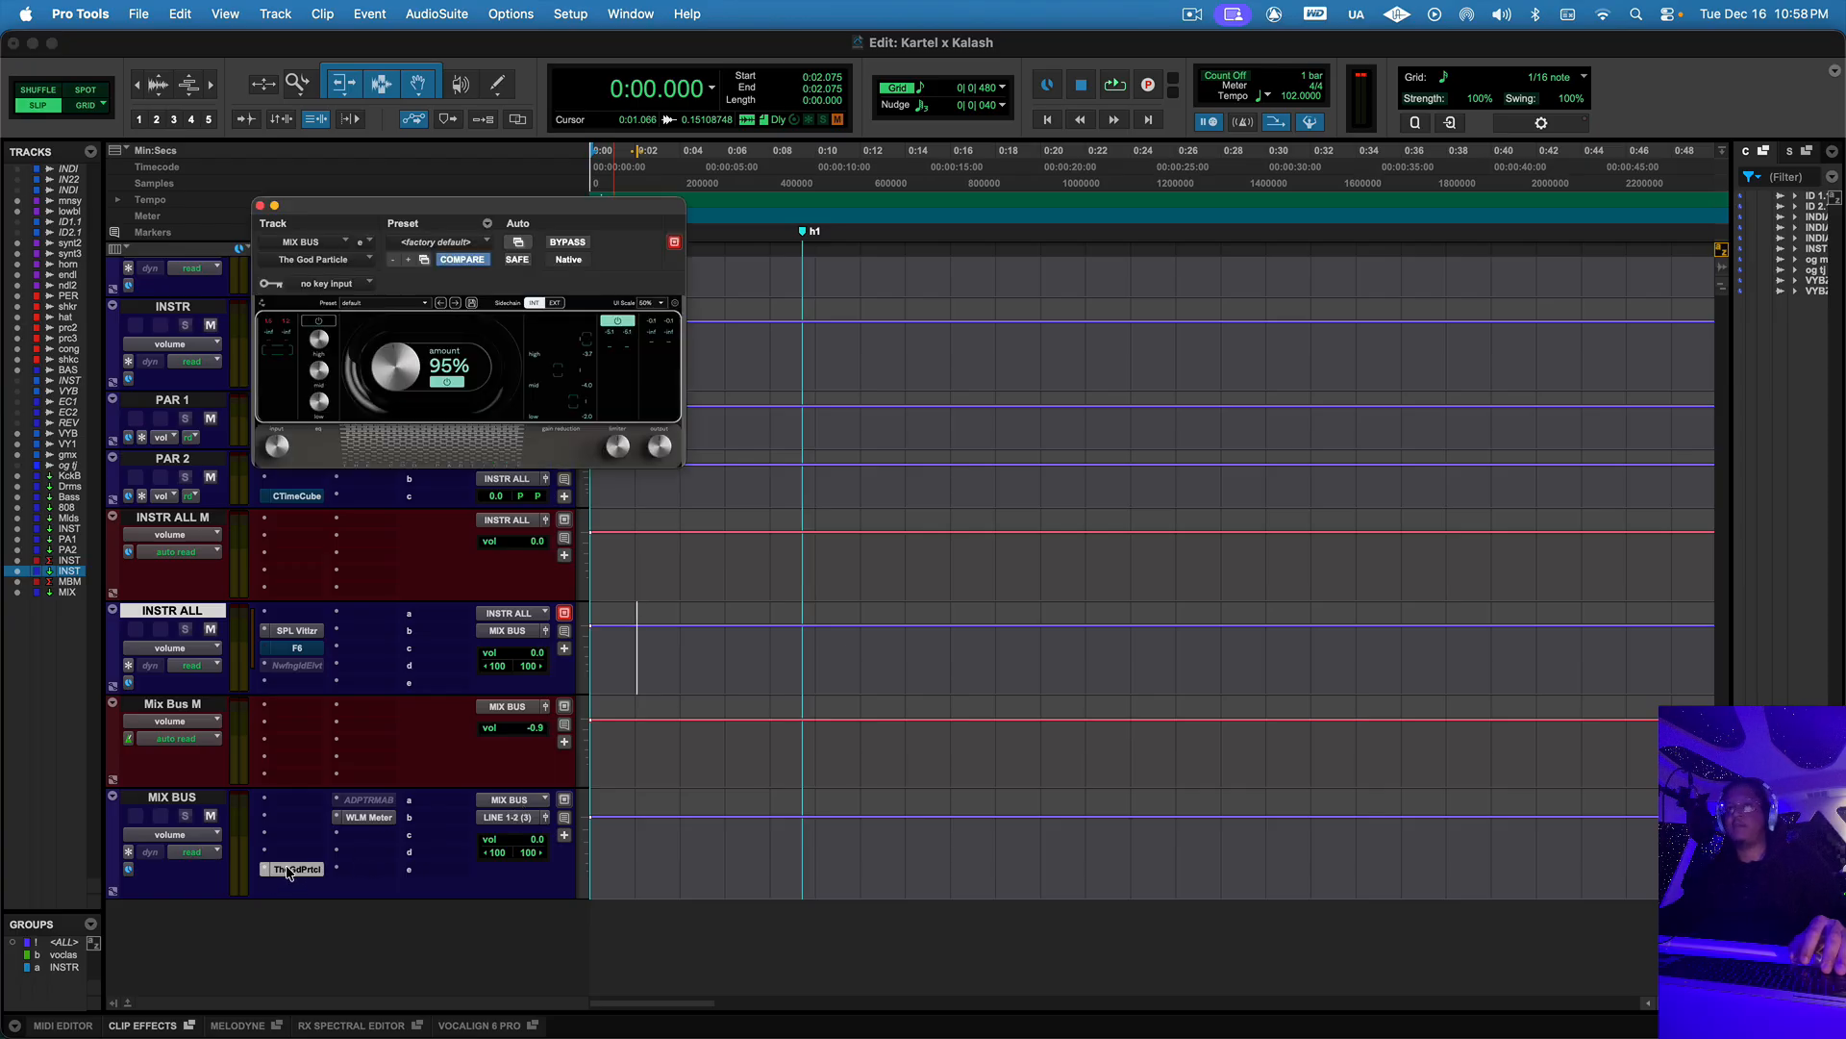
click(288, 870)
- Solo the og mix track and place the edit cursor in its clip just before the h1 marker
scroll(693, 689, up, 15)
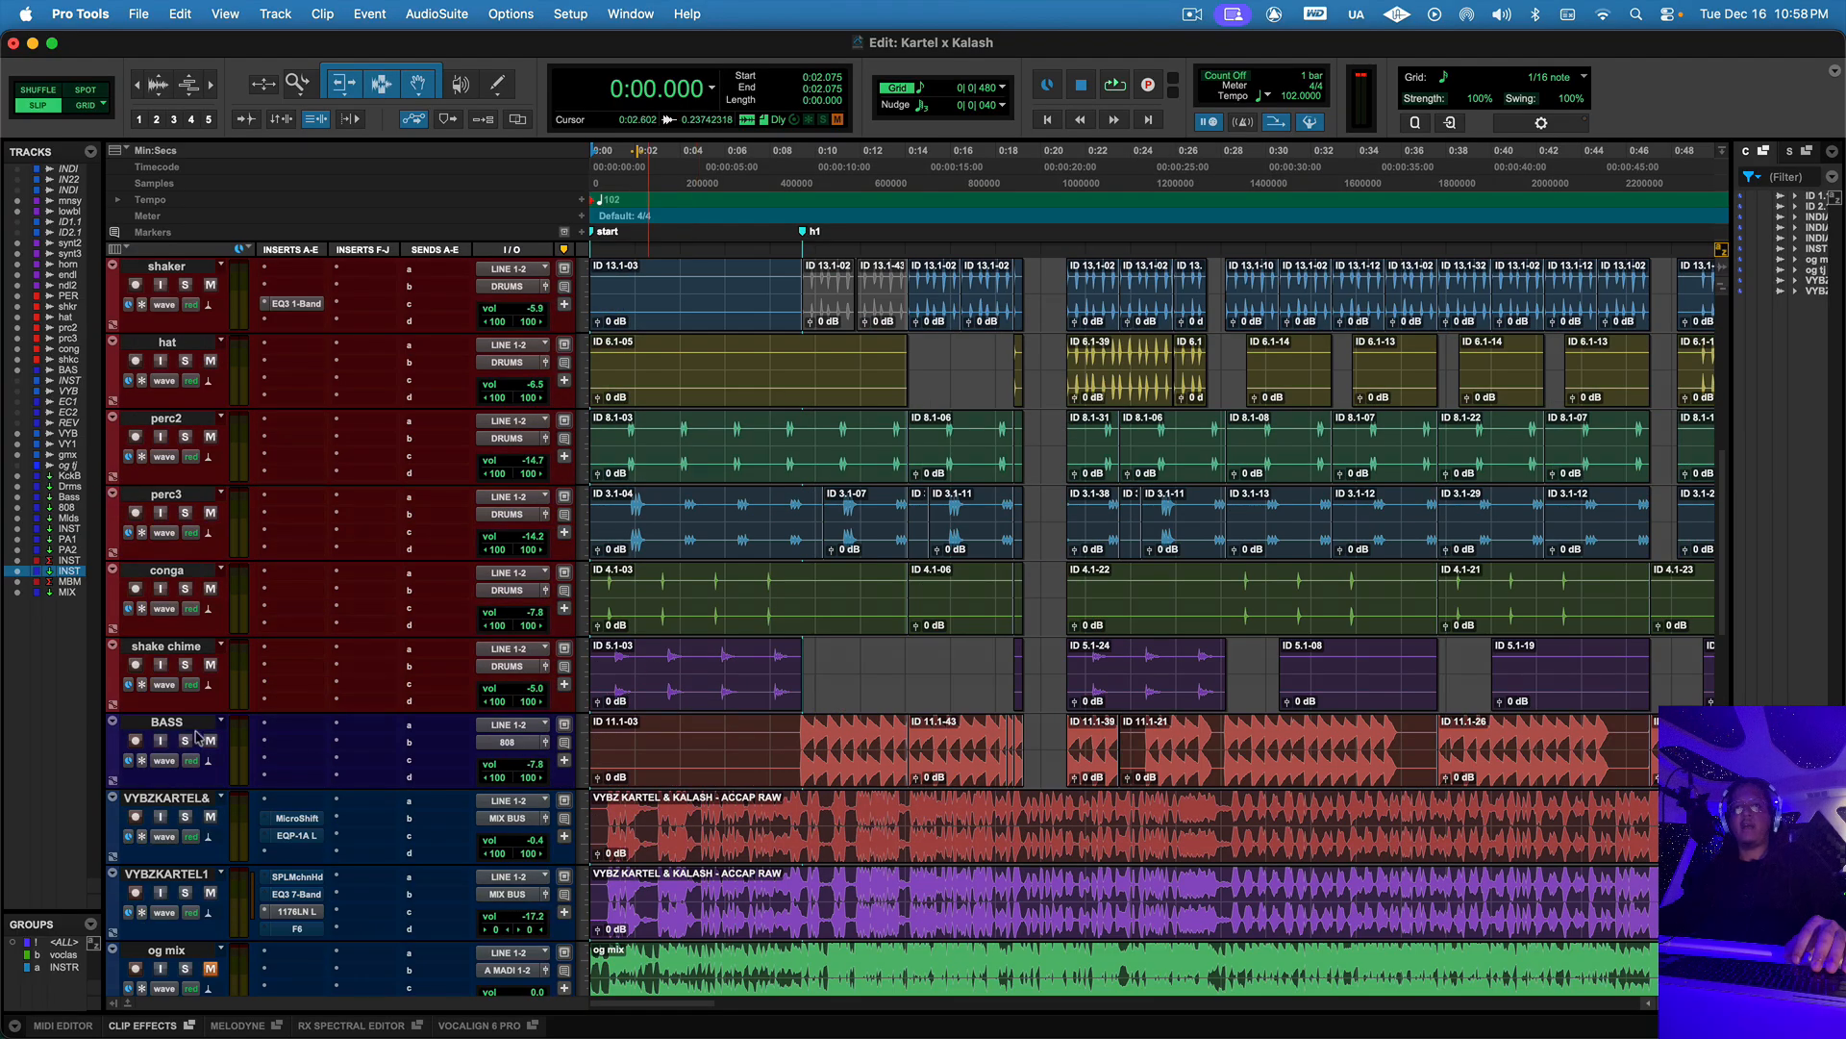
scroll(224, 707, up, 8)
scroll(225, 707, down, 15)
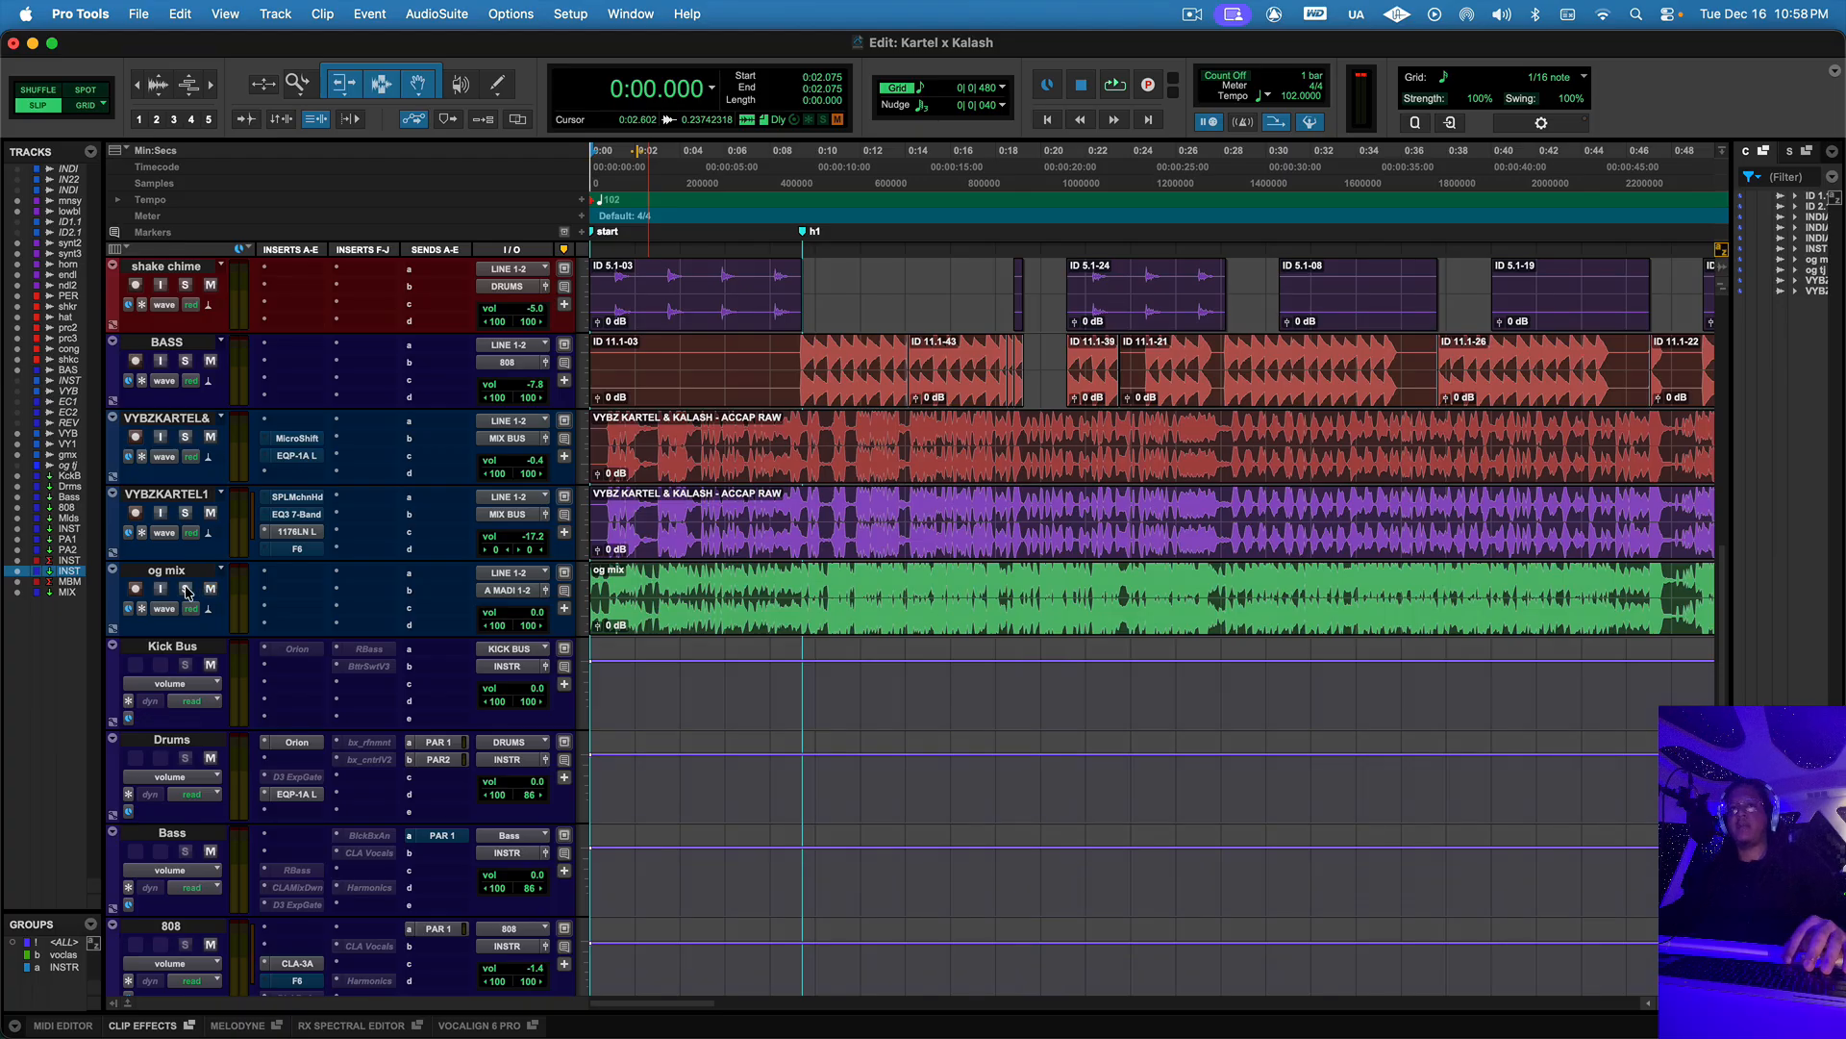
click(186, 592)
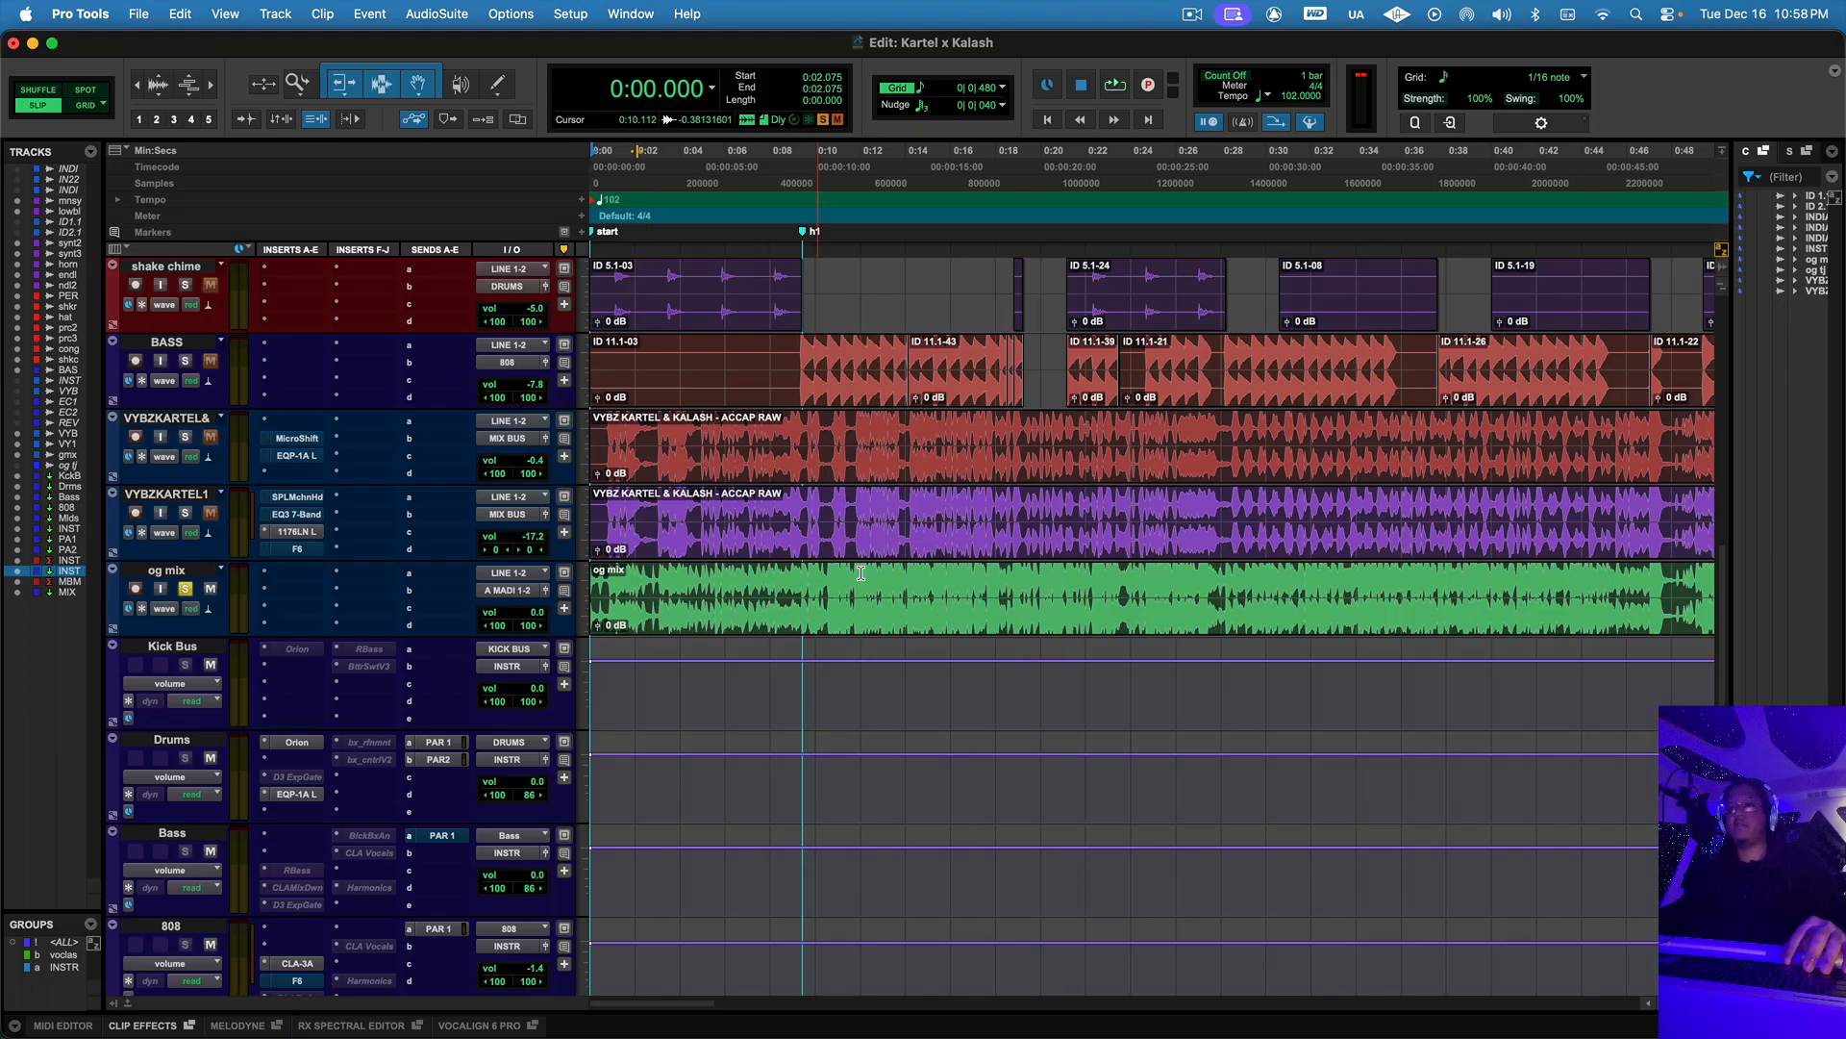
click(796, 591)
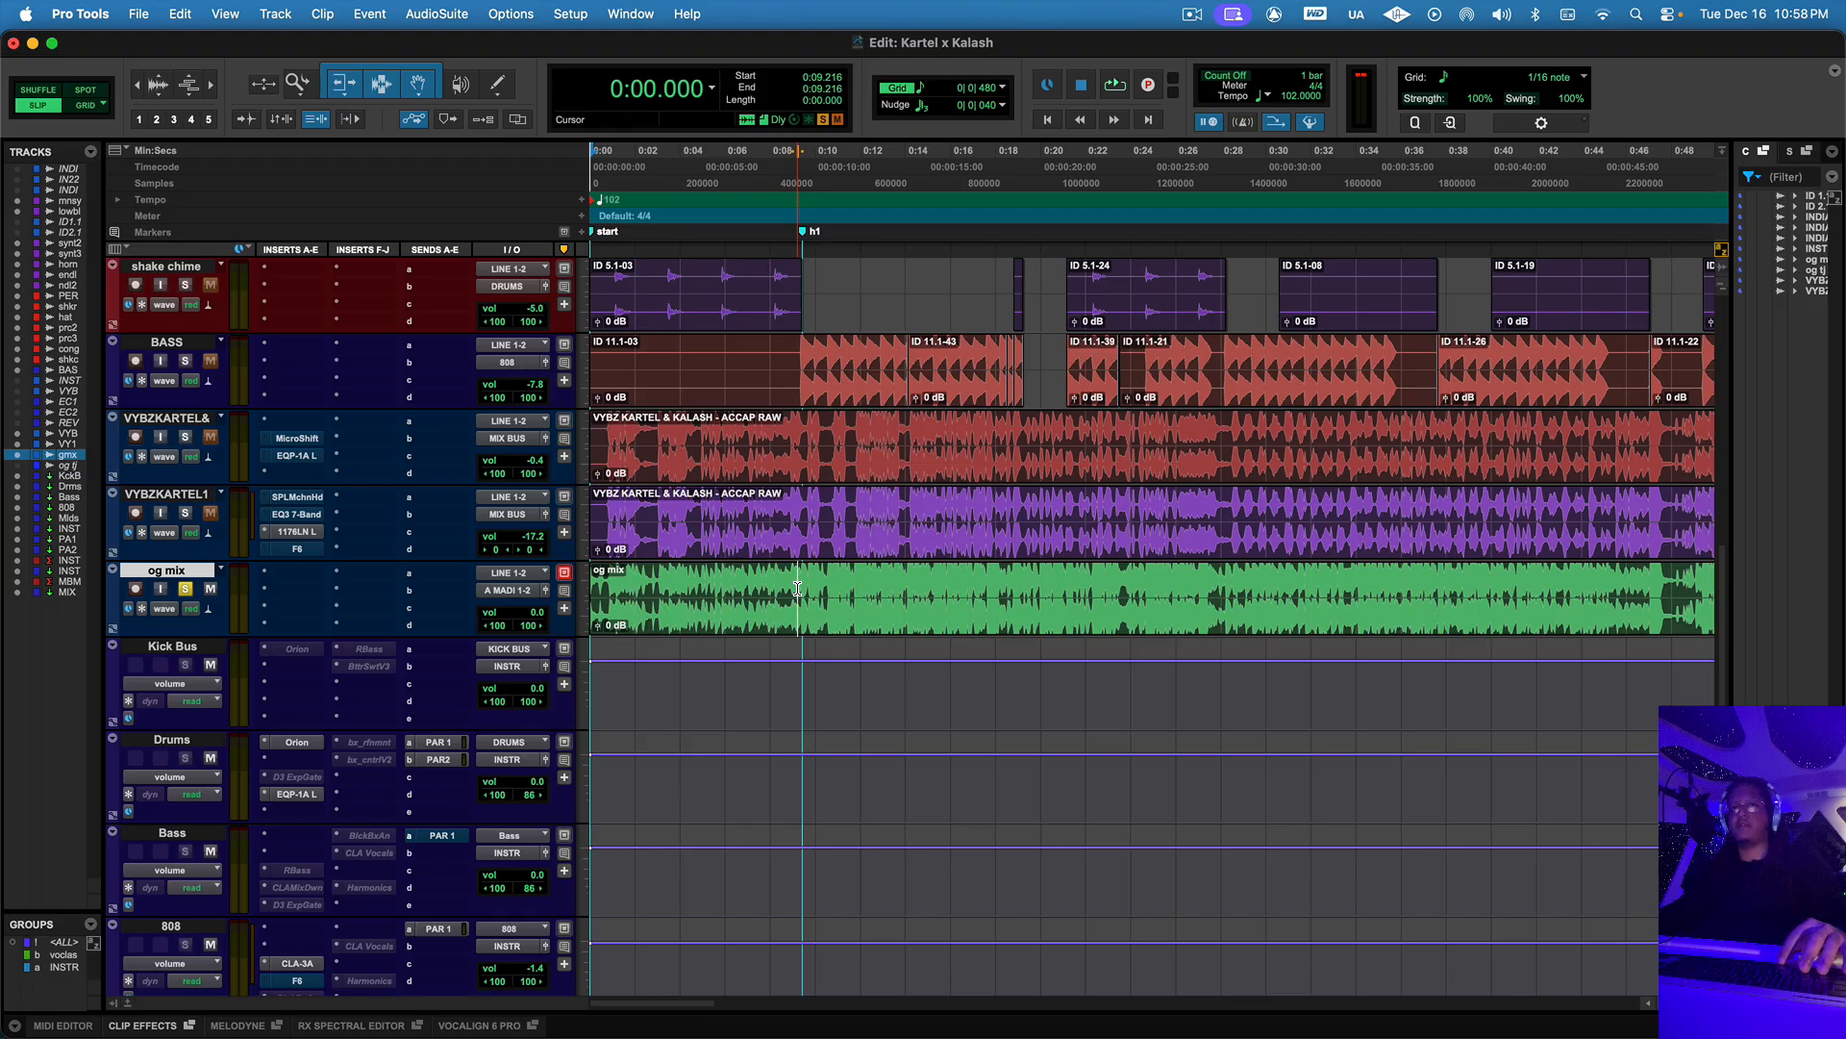
- Play the soloed og mix track for a short listen, and stop playback
key(space)
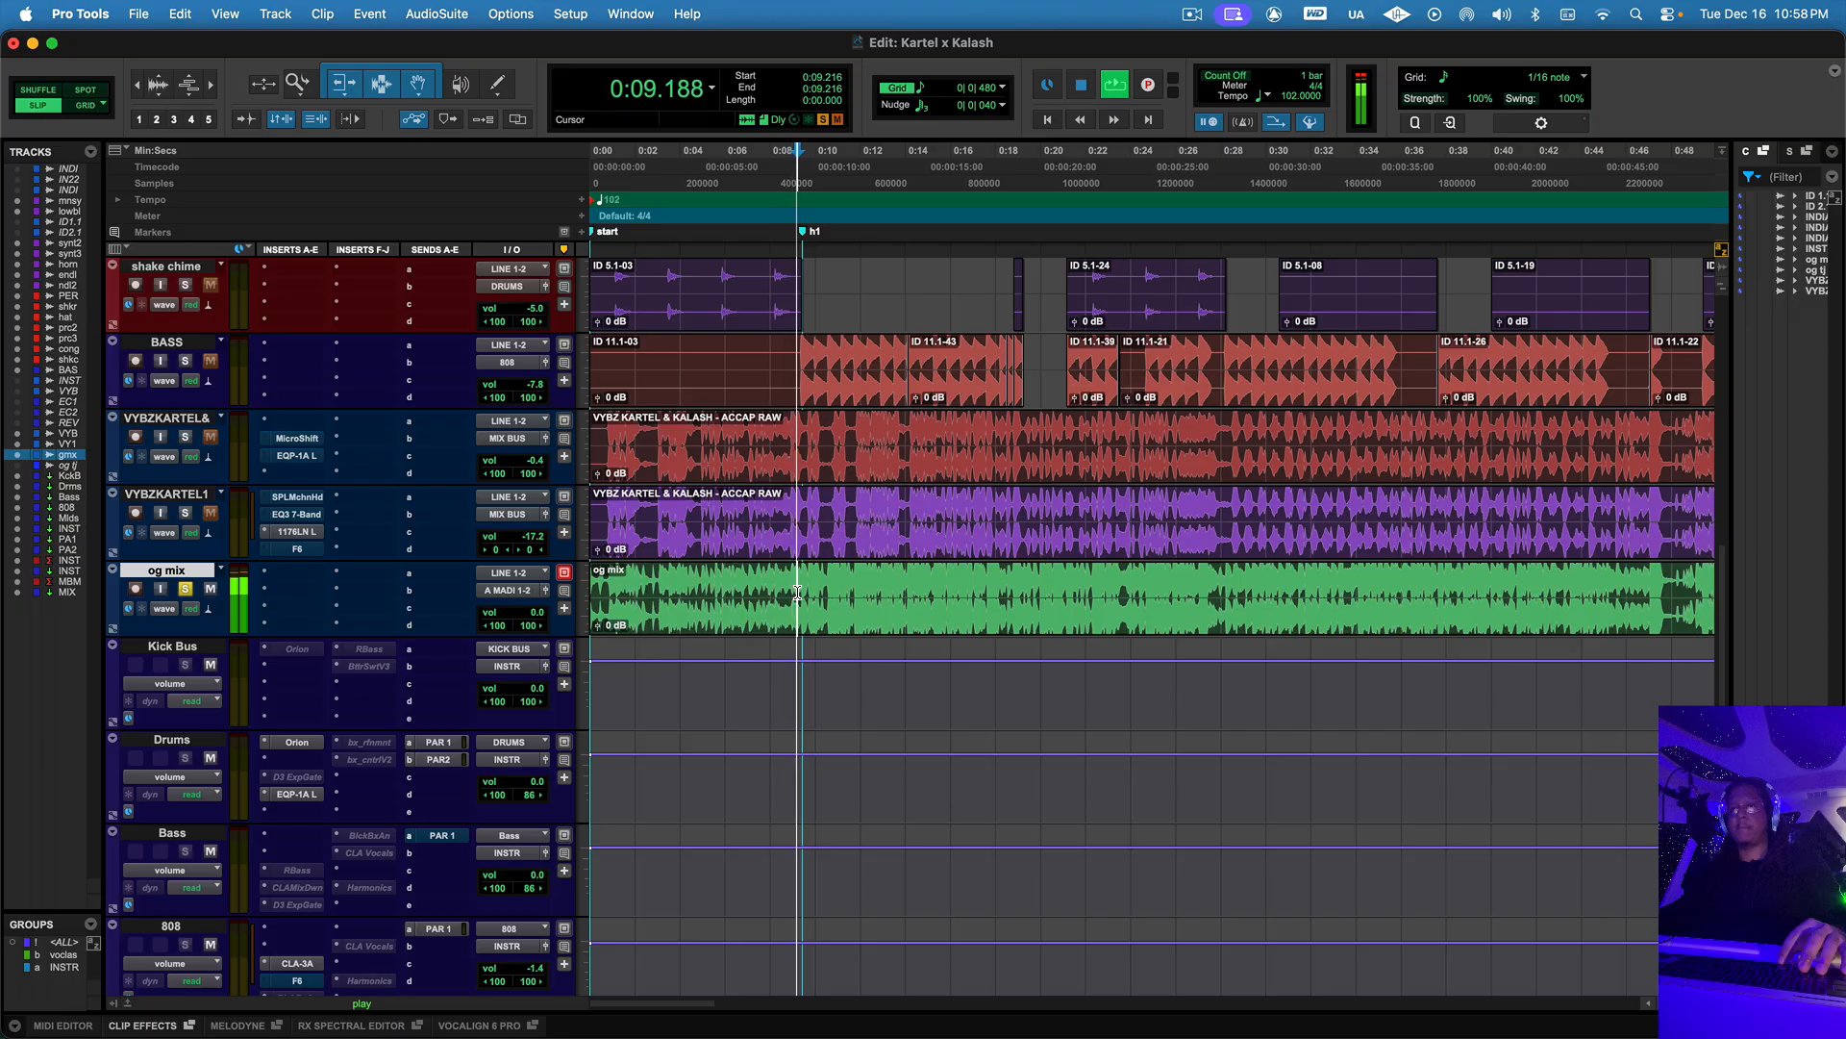
key(space)
- Unsolo and mute the og mix track, and return the edit cursor to the session start
click(187, 588)
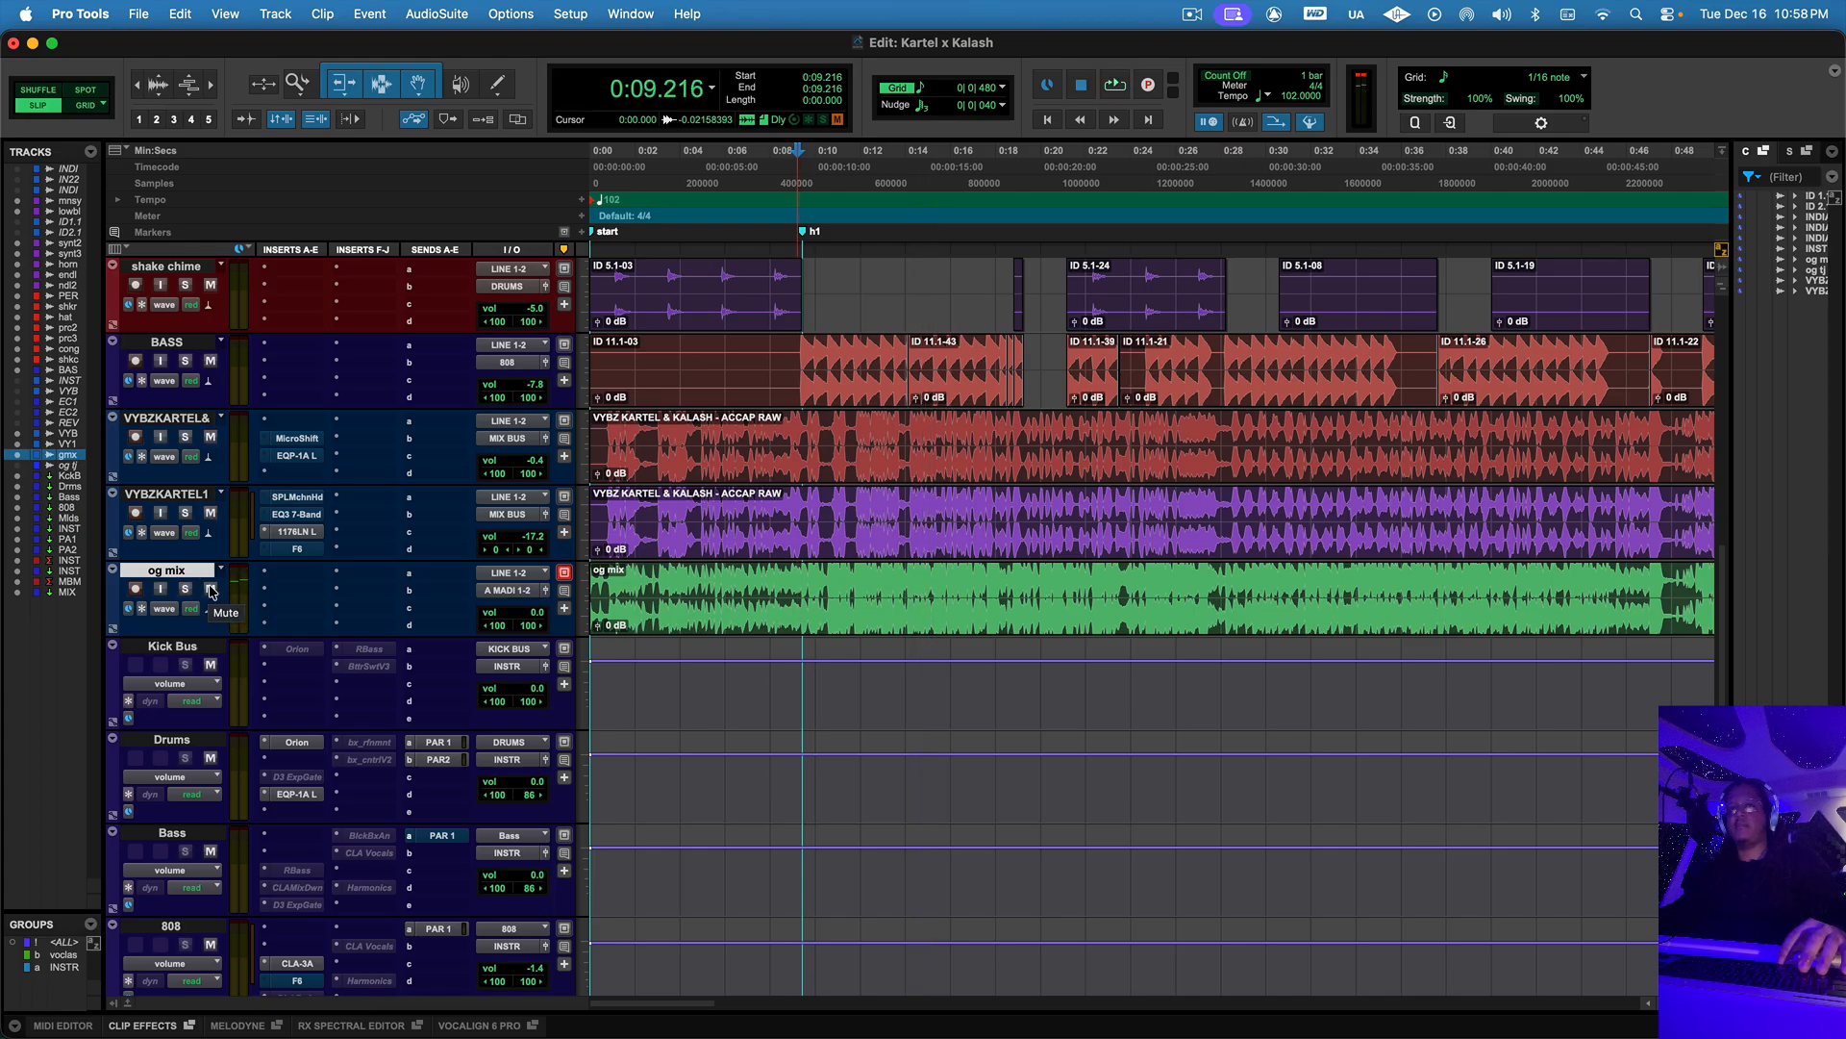
click(211, 588)
key(Return)
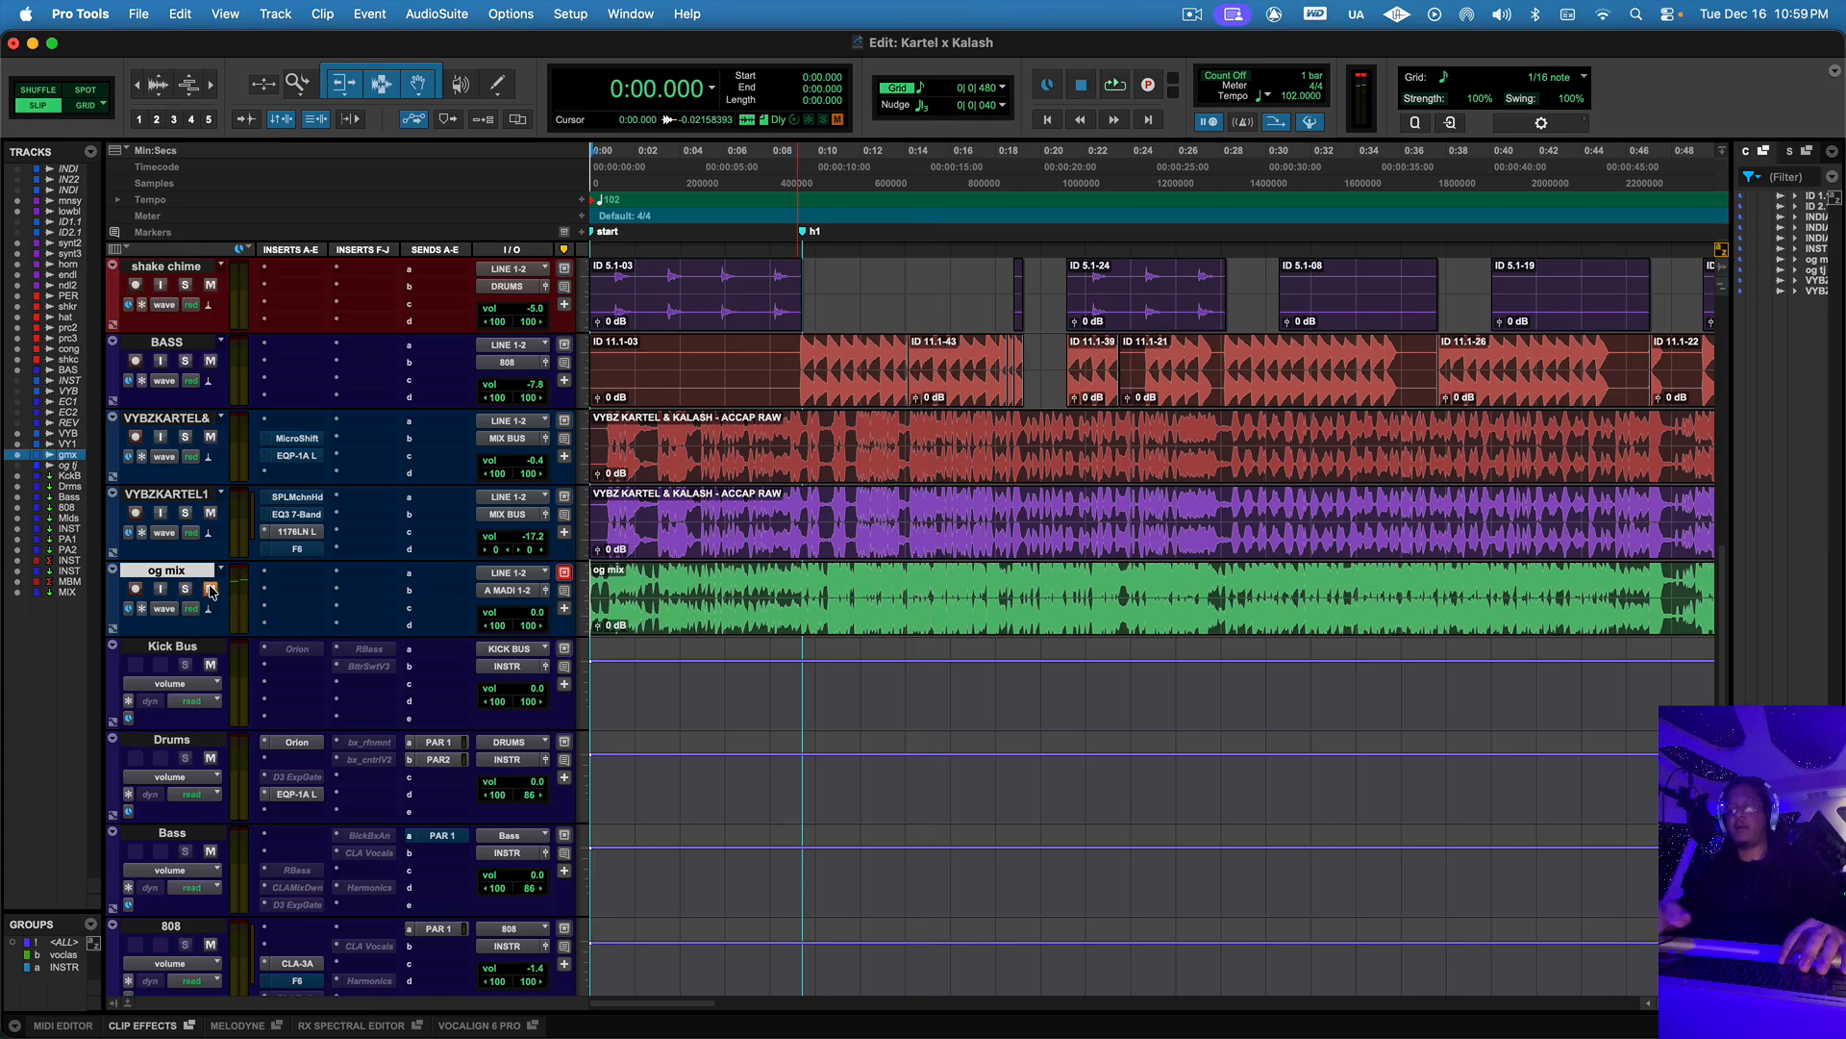
- Play the session's own mix from the start past the h1 marker, and stop playback
key(space)
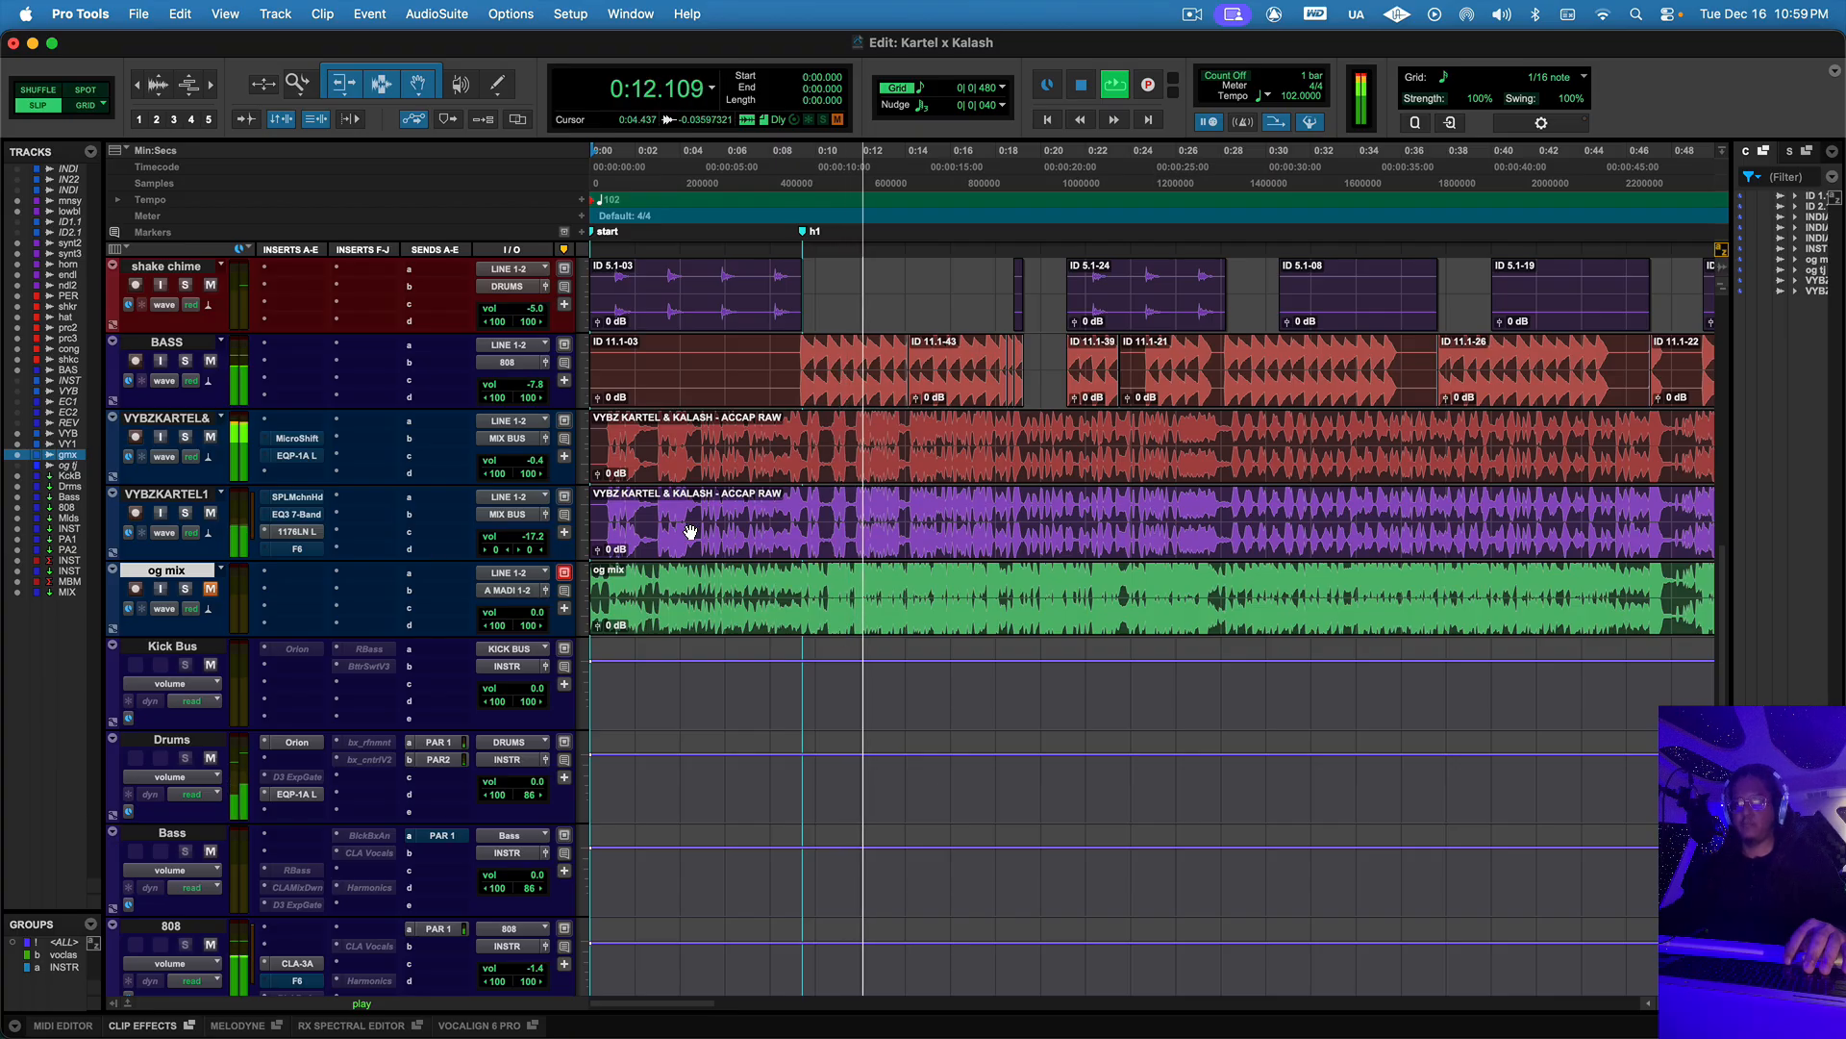
scroll(825, 529, up, 3)
scroll(828, 530, down, 2)
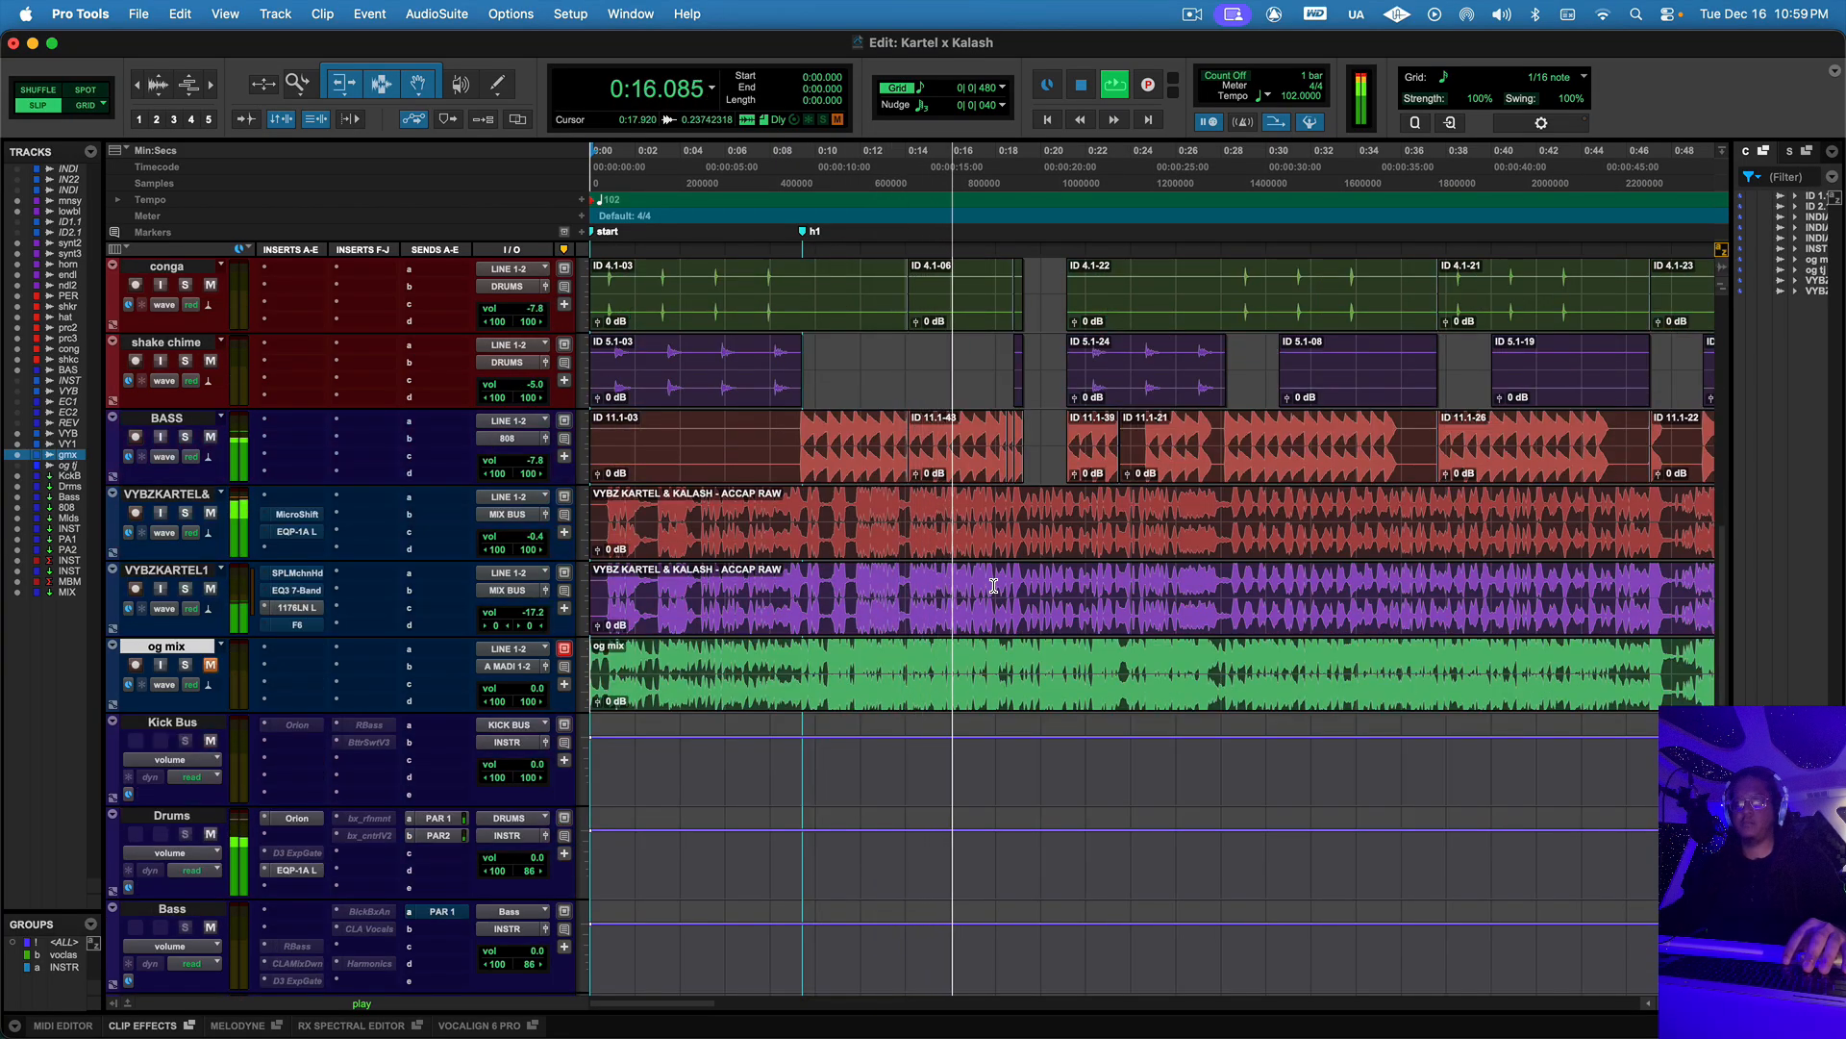
key(space)
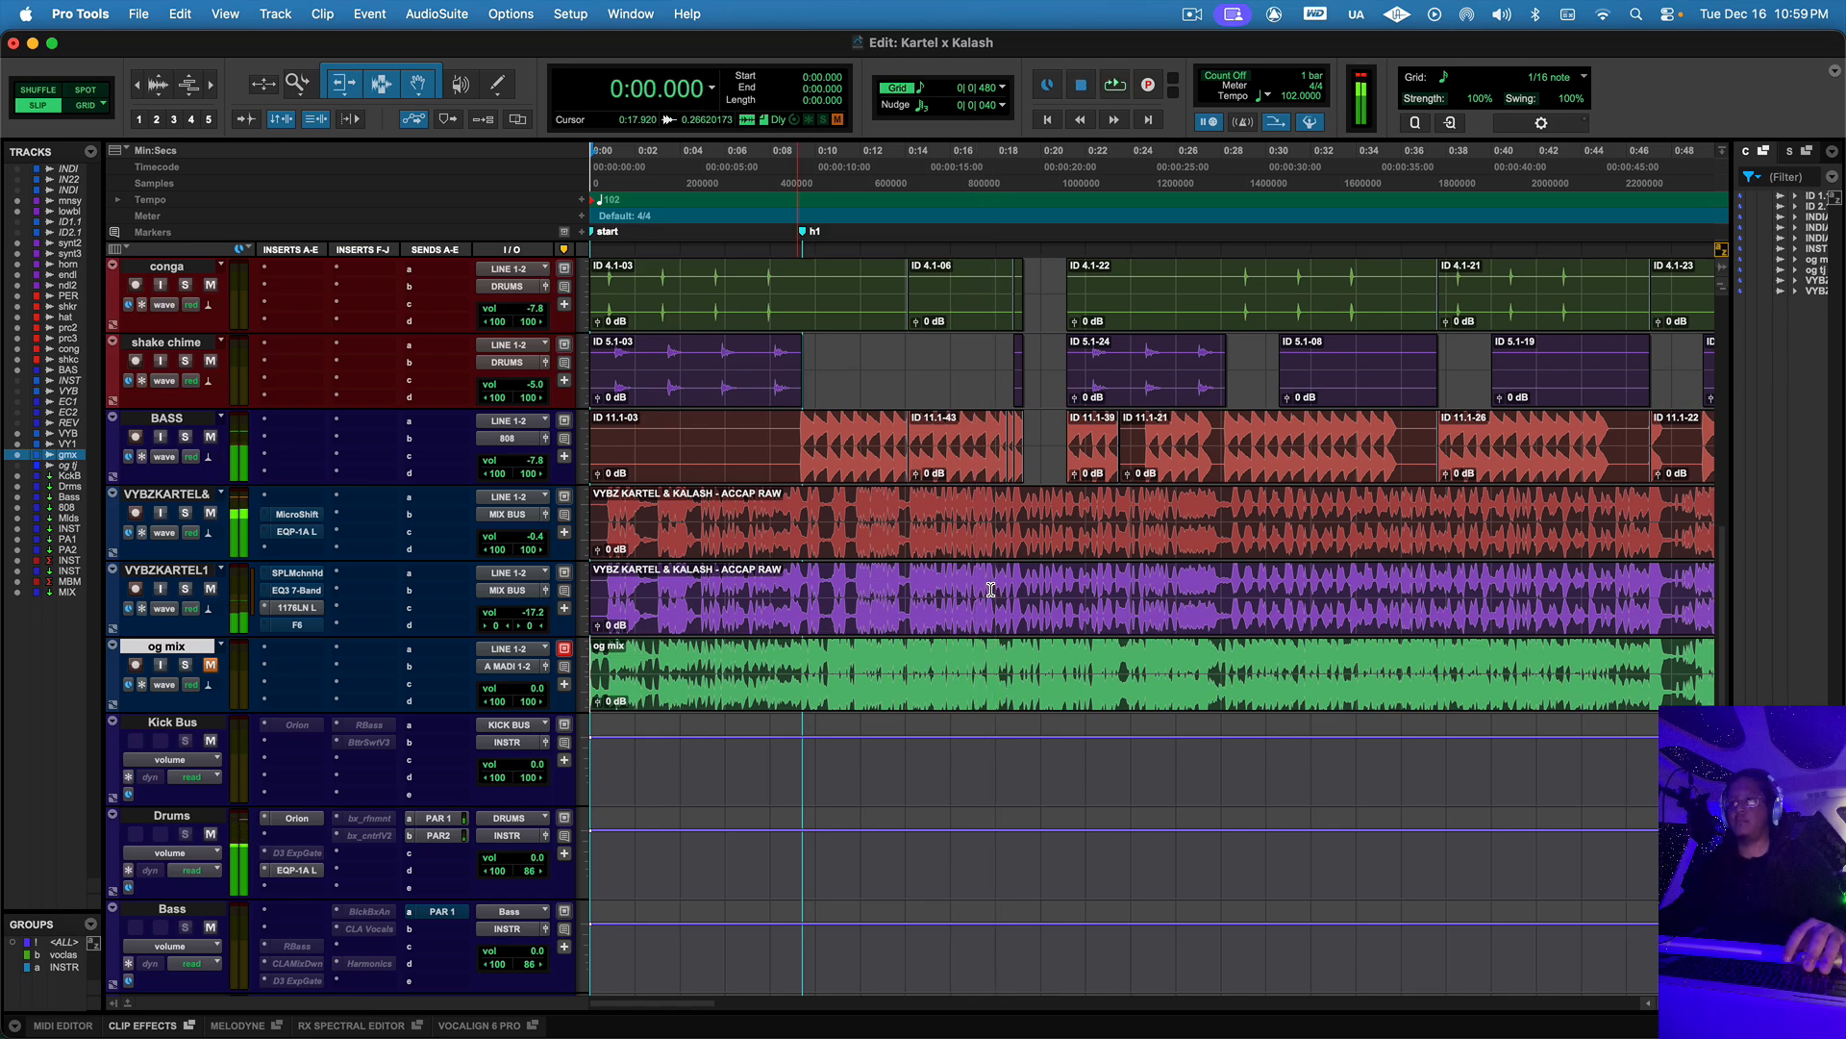
- Select the Kick Bus and review its inserts and routing along with the tracks above the buses
scroll(349, 603, down, 1)
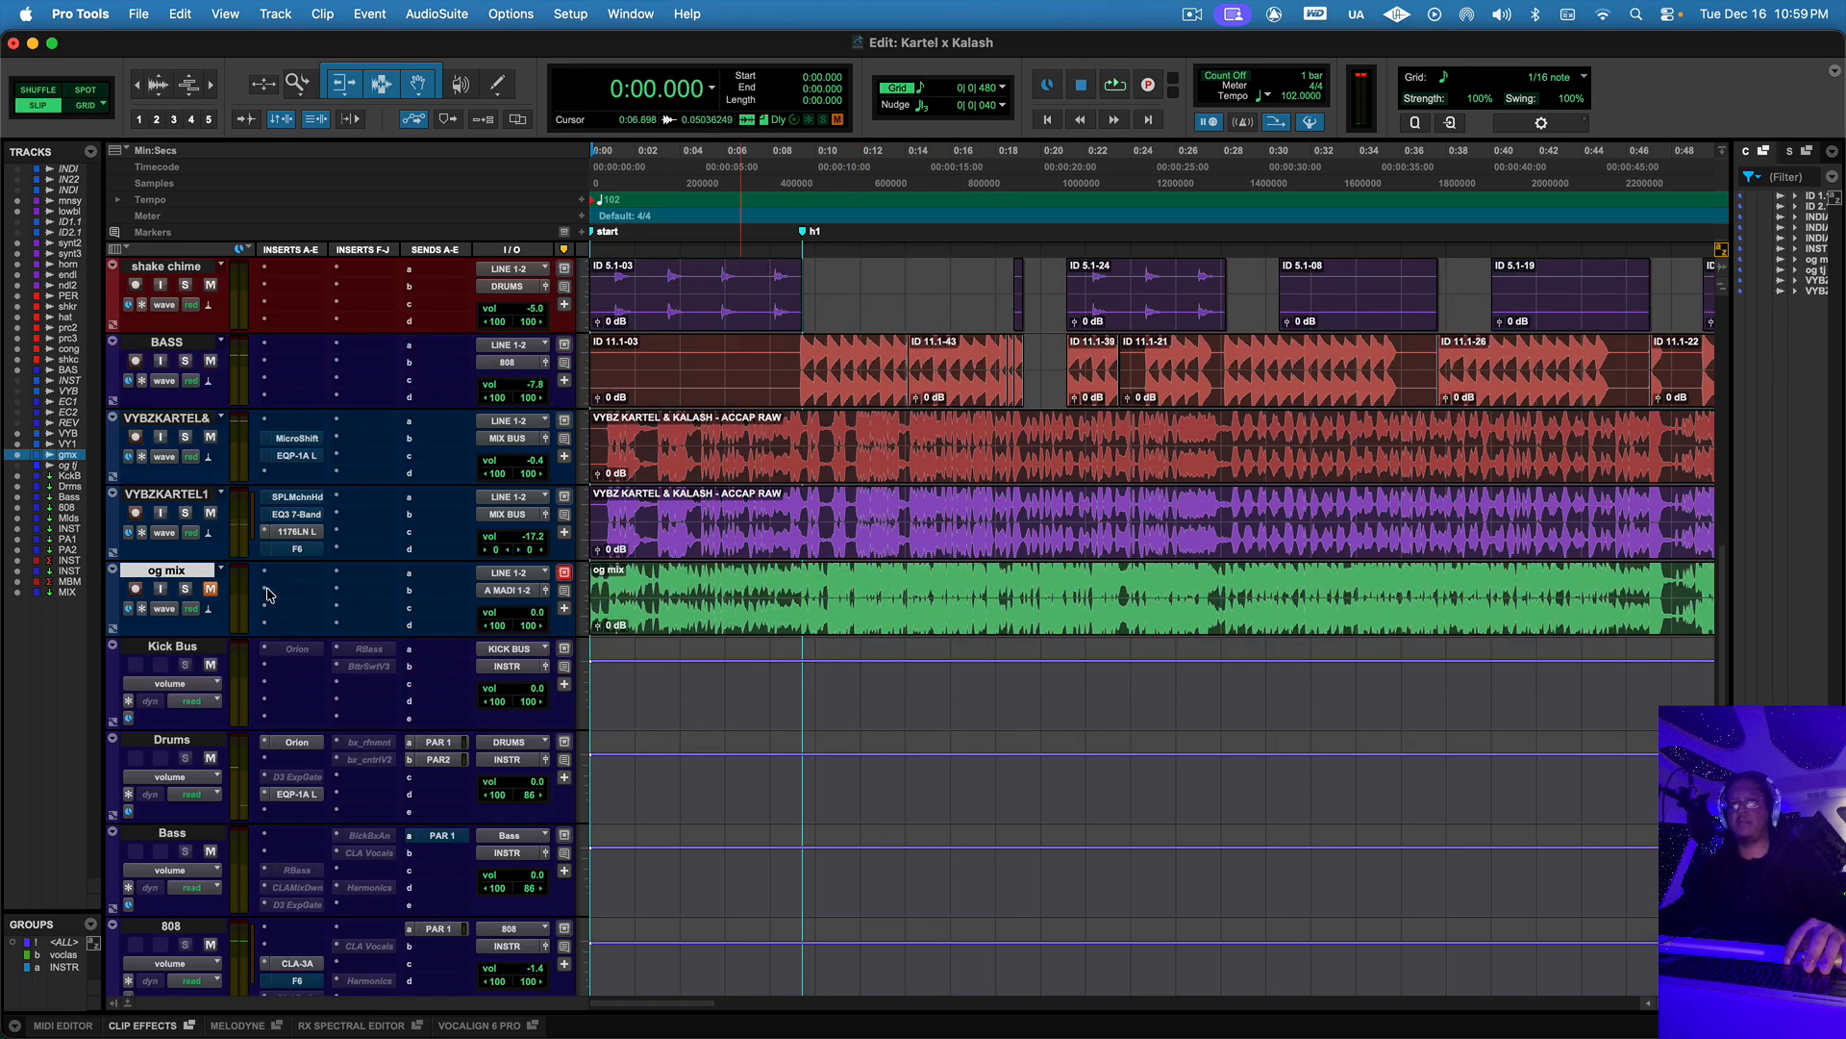
scroll(309, 674, down, 2)
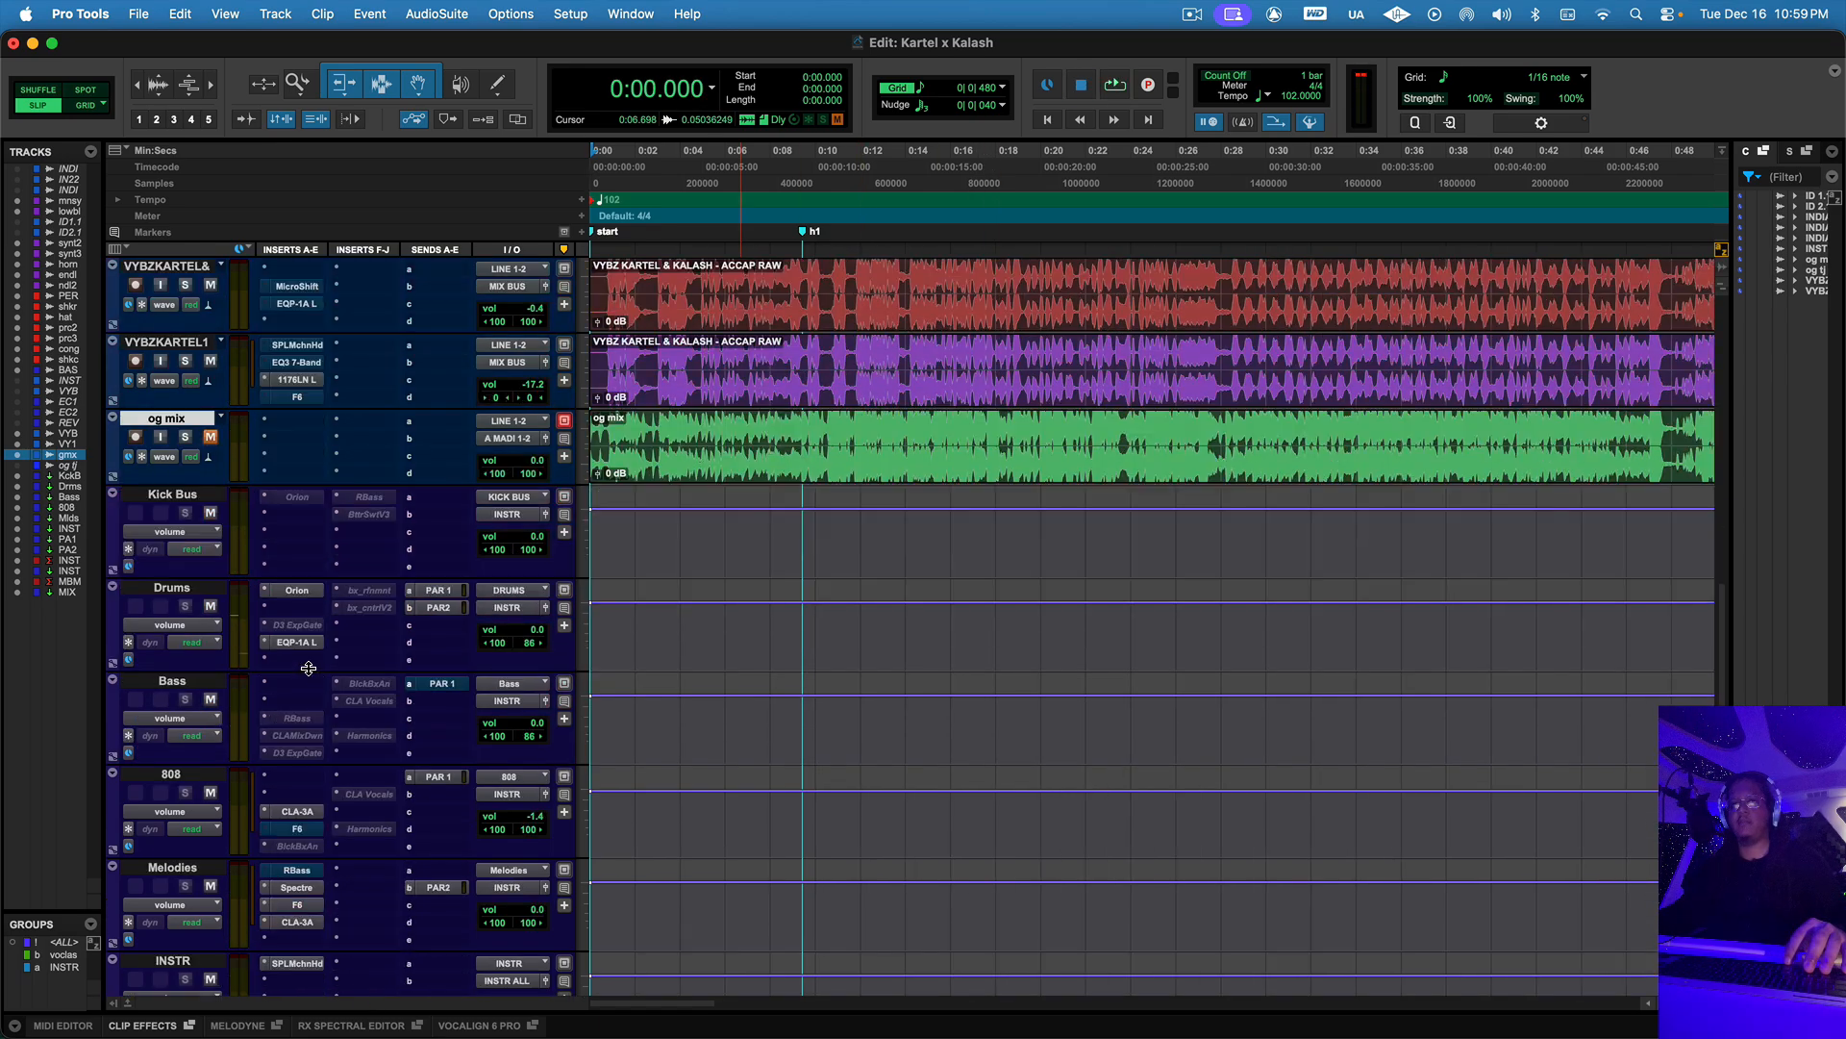
click(182, 495)
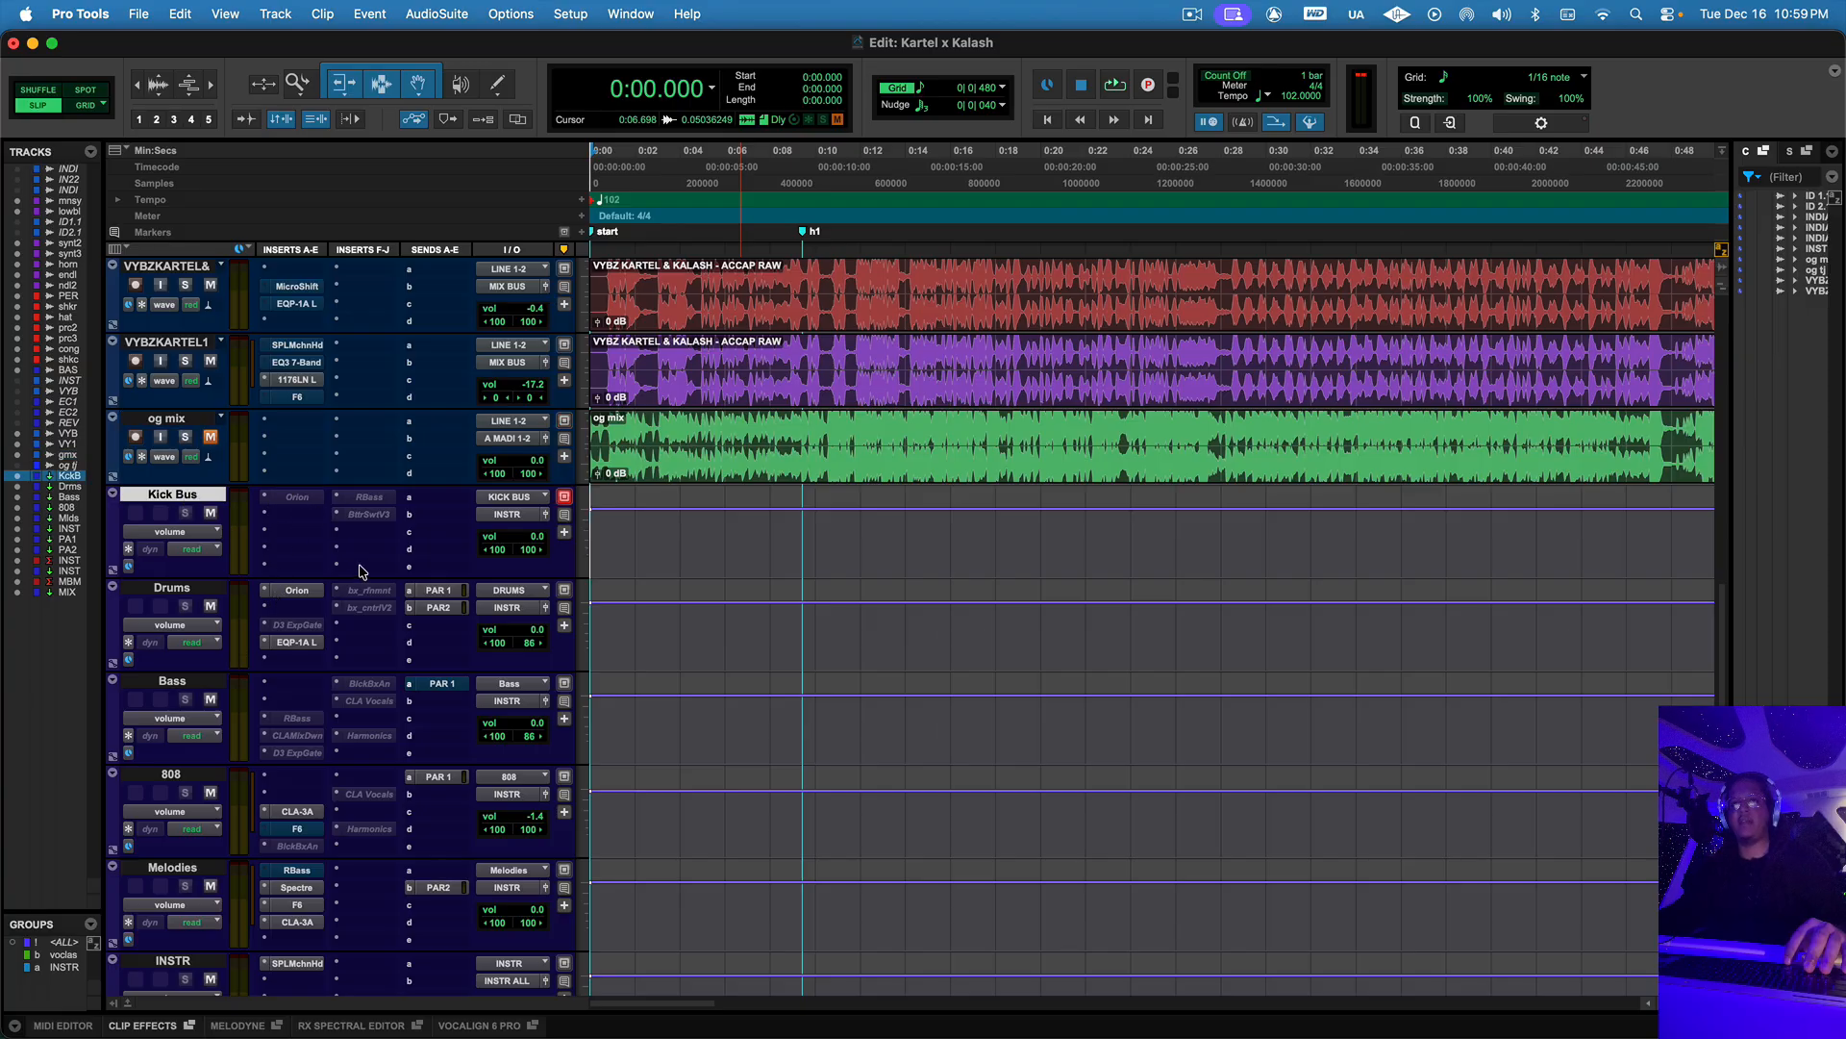
scroll(288, 520, up, 7)
scroll(272, 528, down, 7)
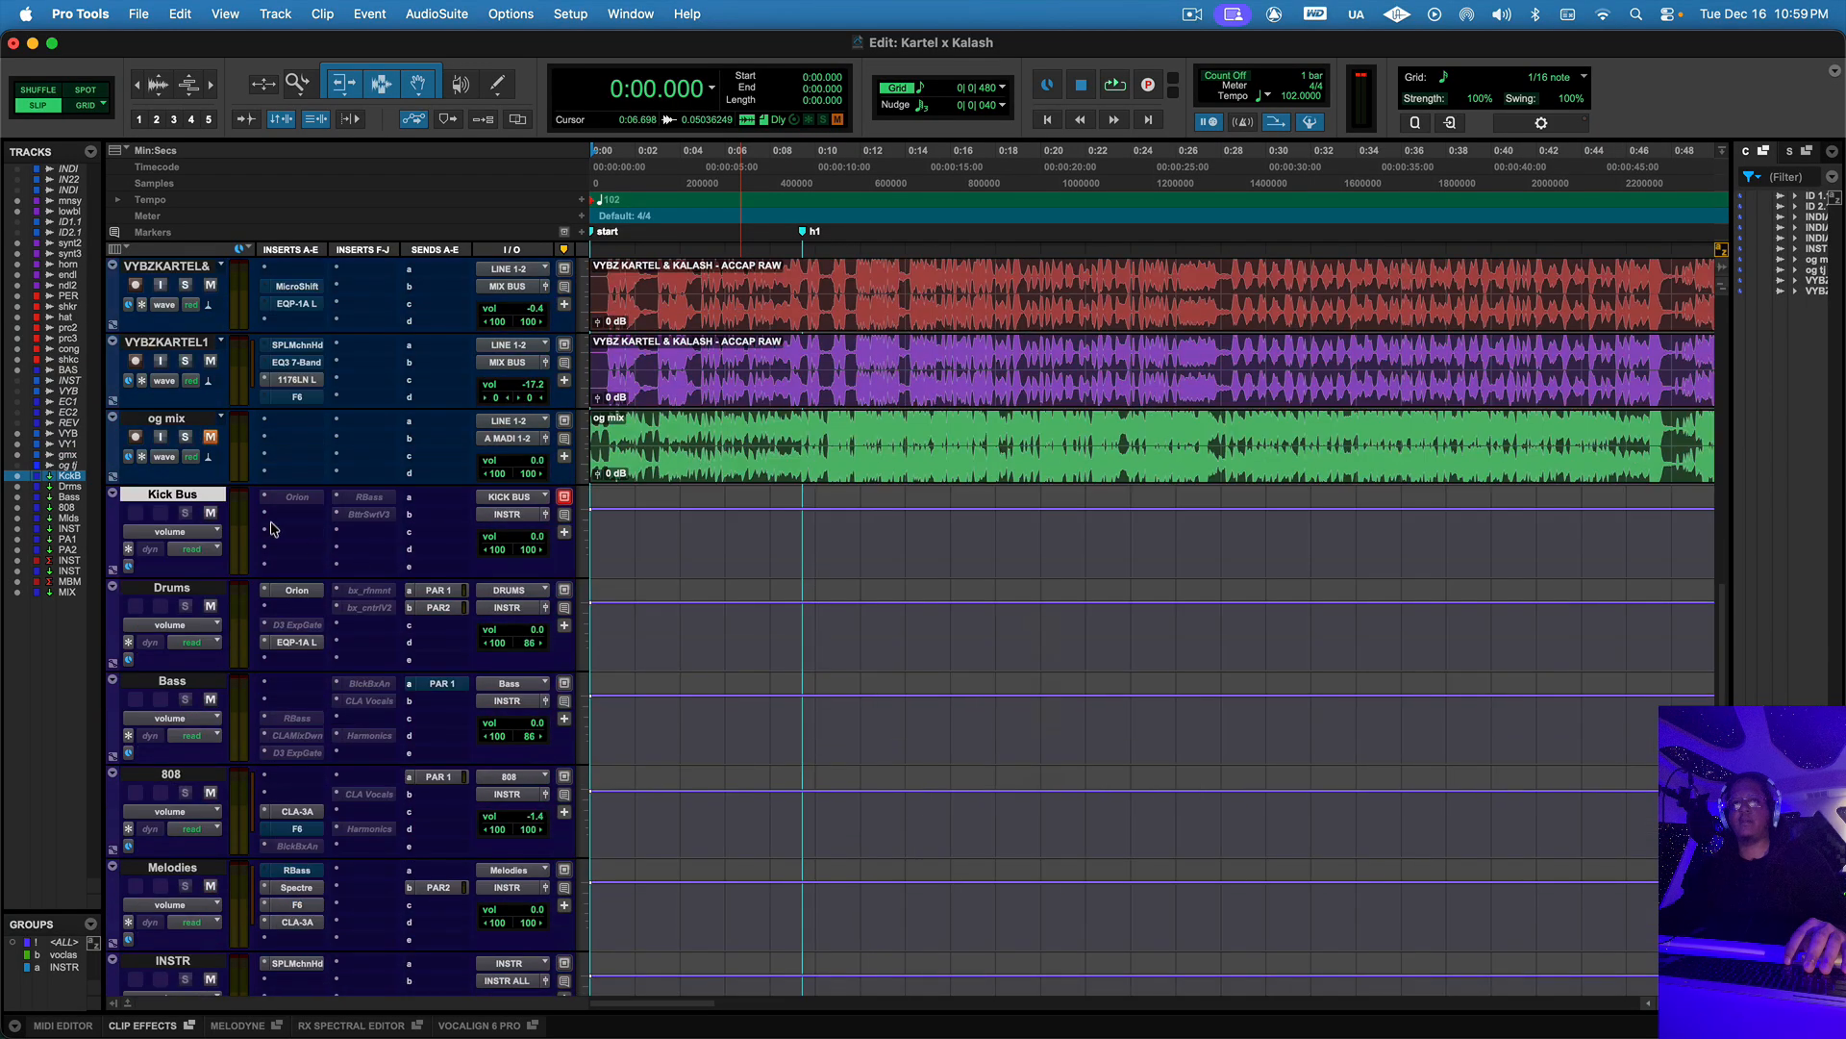
- View the Orion and Pultec EQP-1A plug-in settings on the Drums bus
click(298, 591)
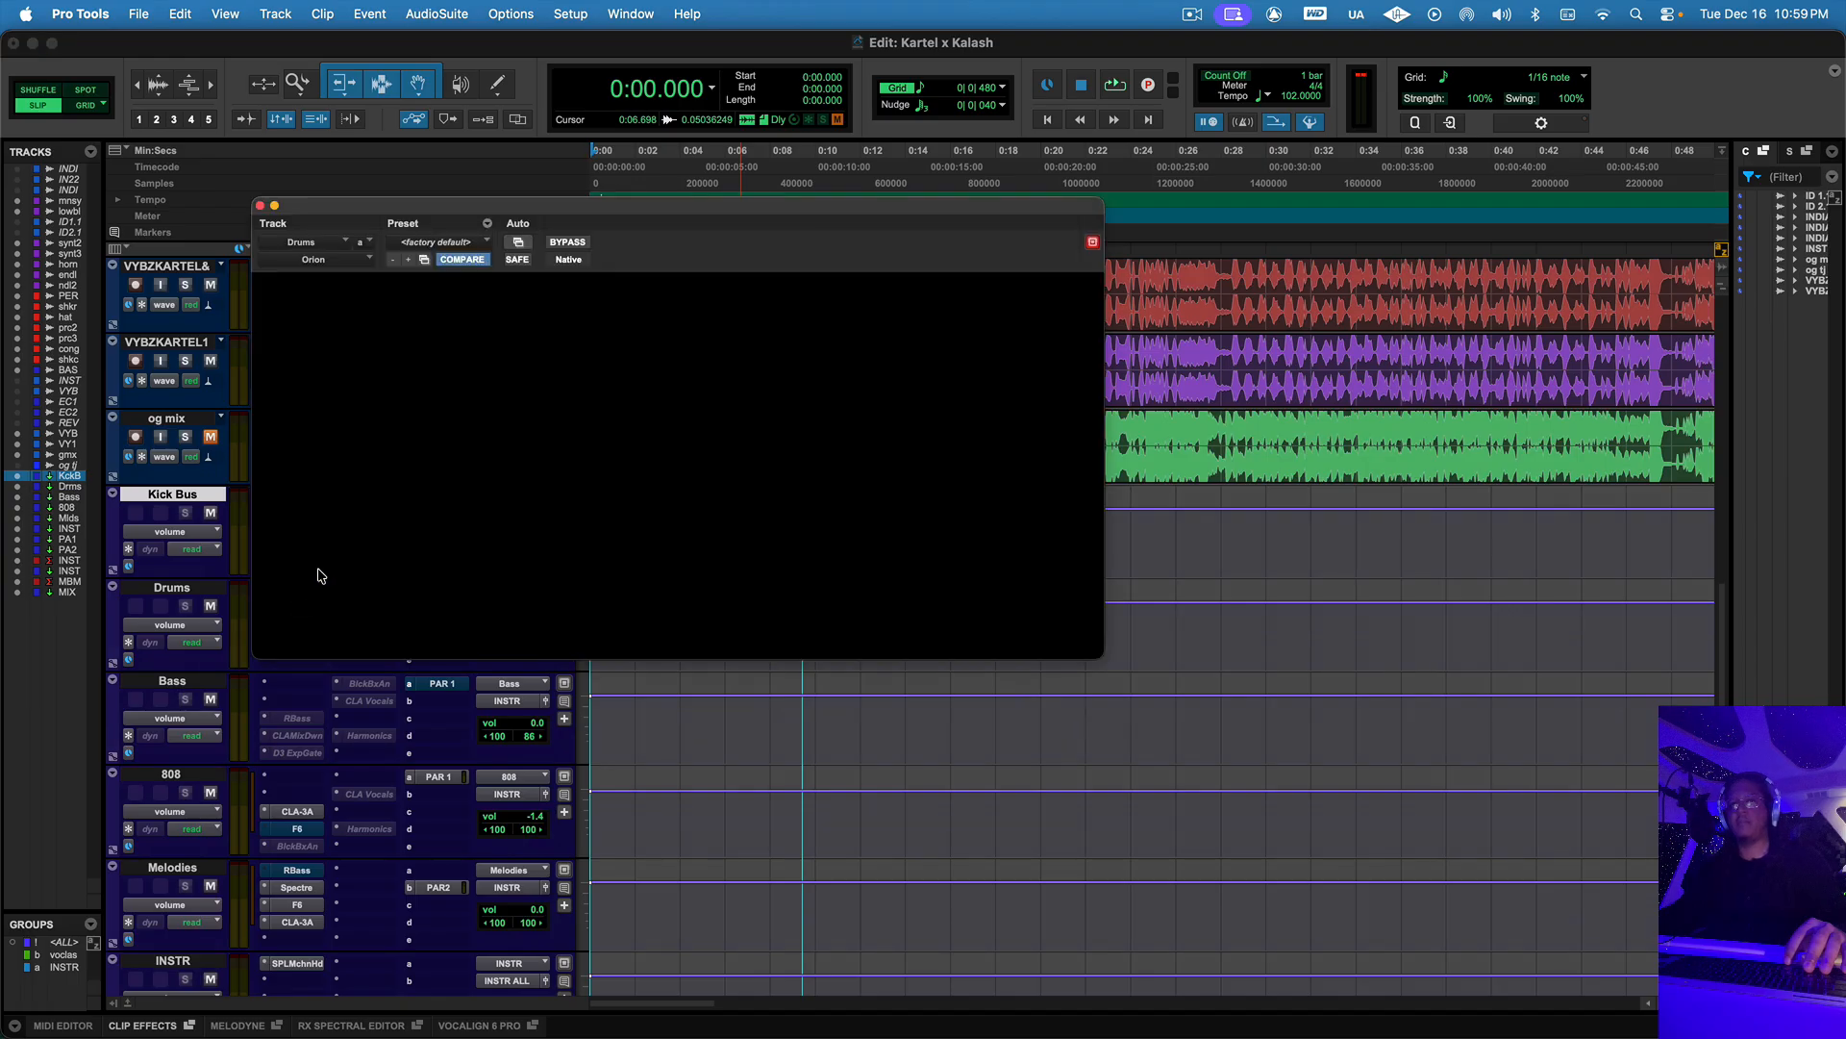
drag(304, 210, 445, 180)
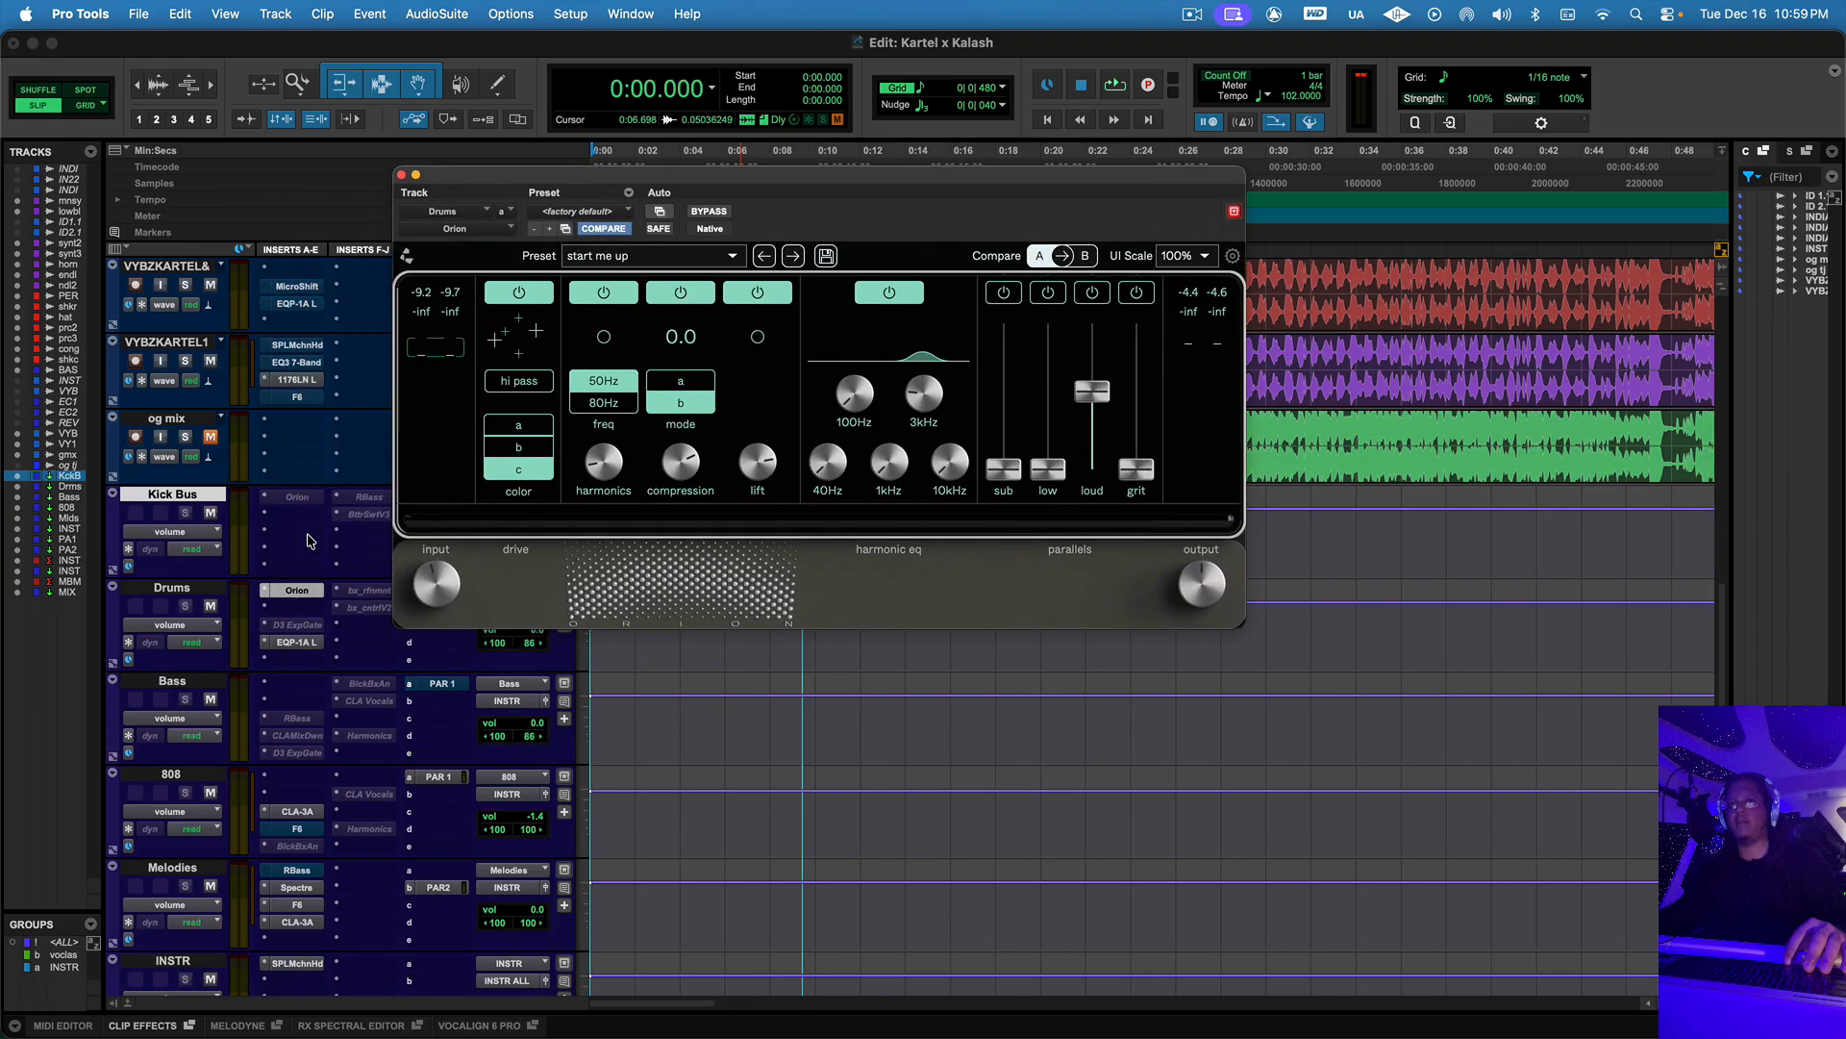
click(297, 643)
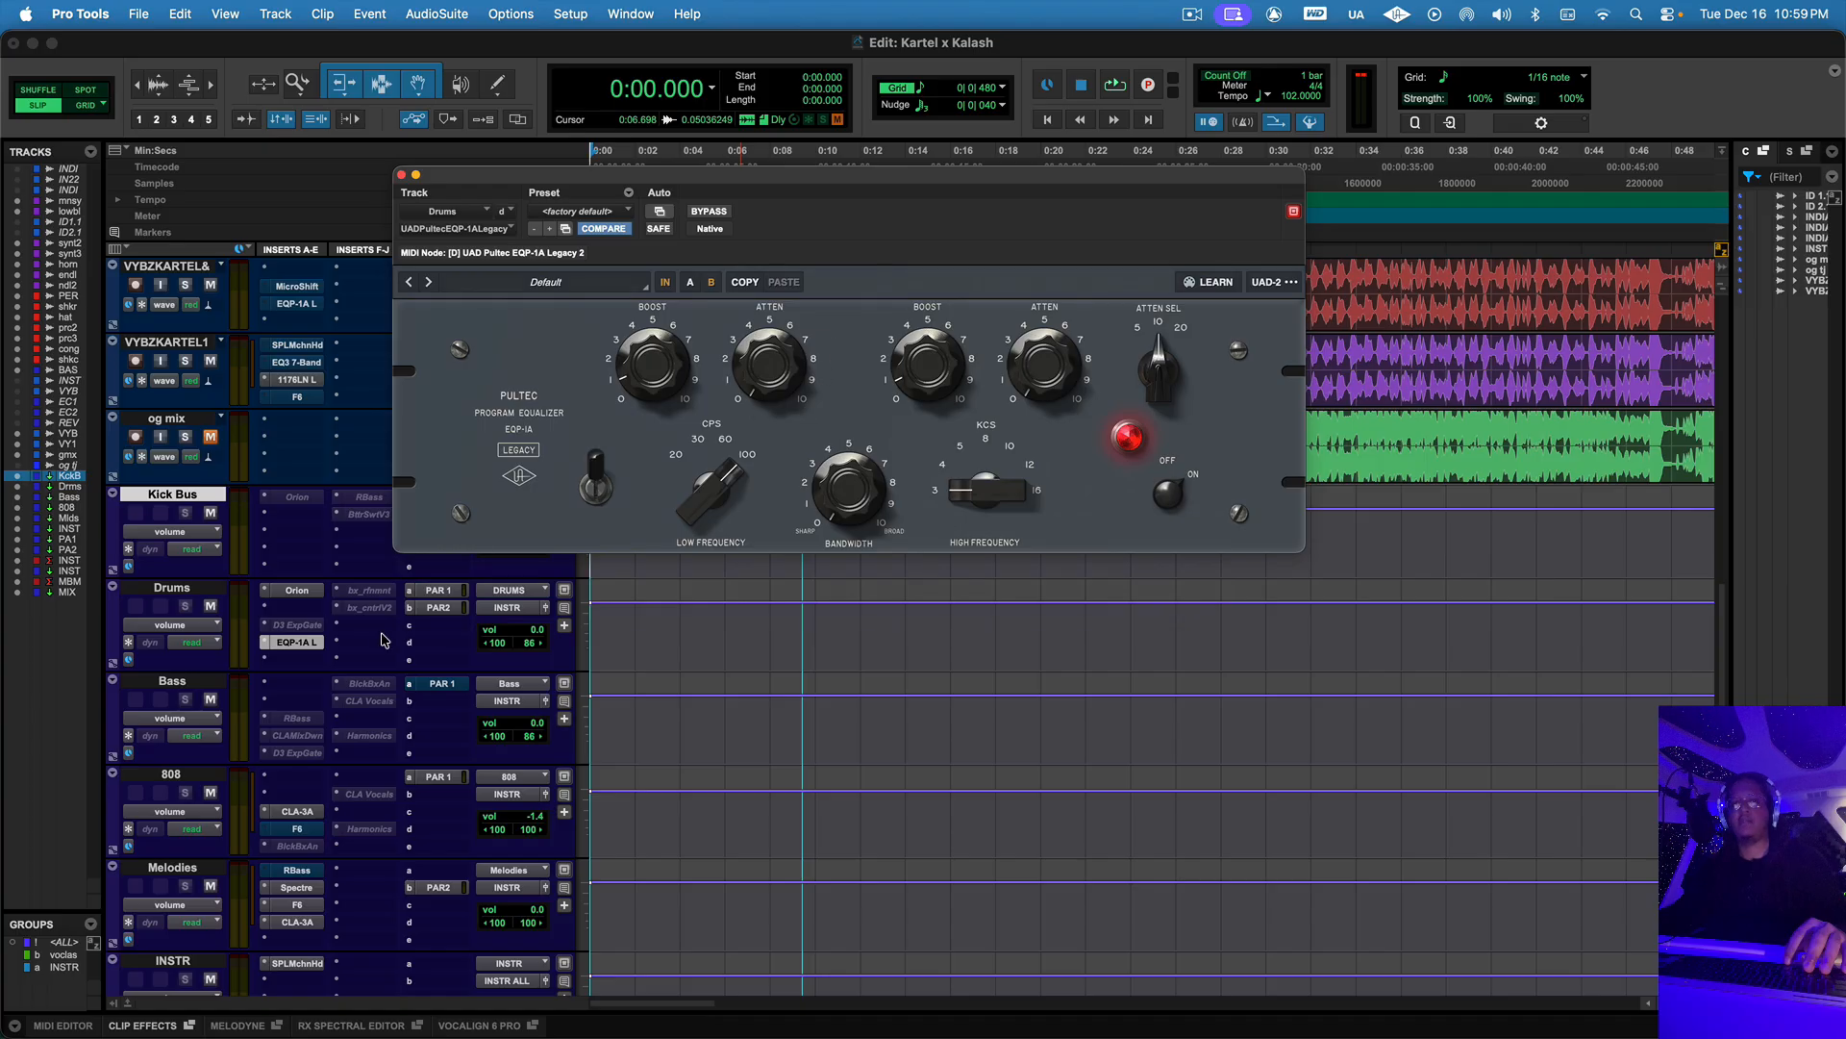
- Select the 808 bus and view its CLA-3A compressor settings
scroll(382, 640, down, 1)
click(153, 697)
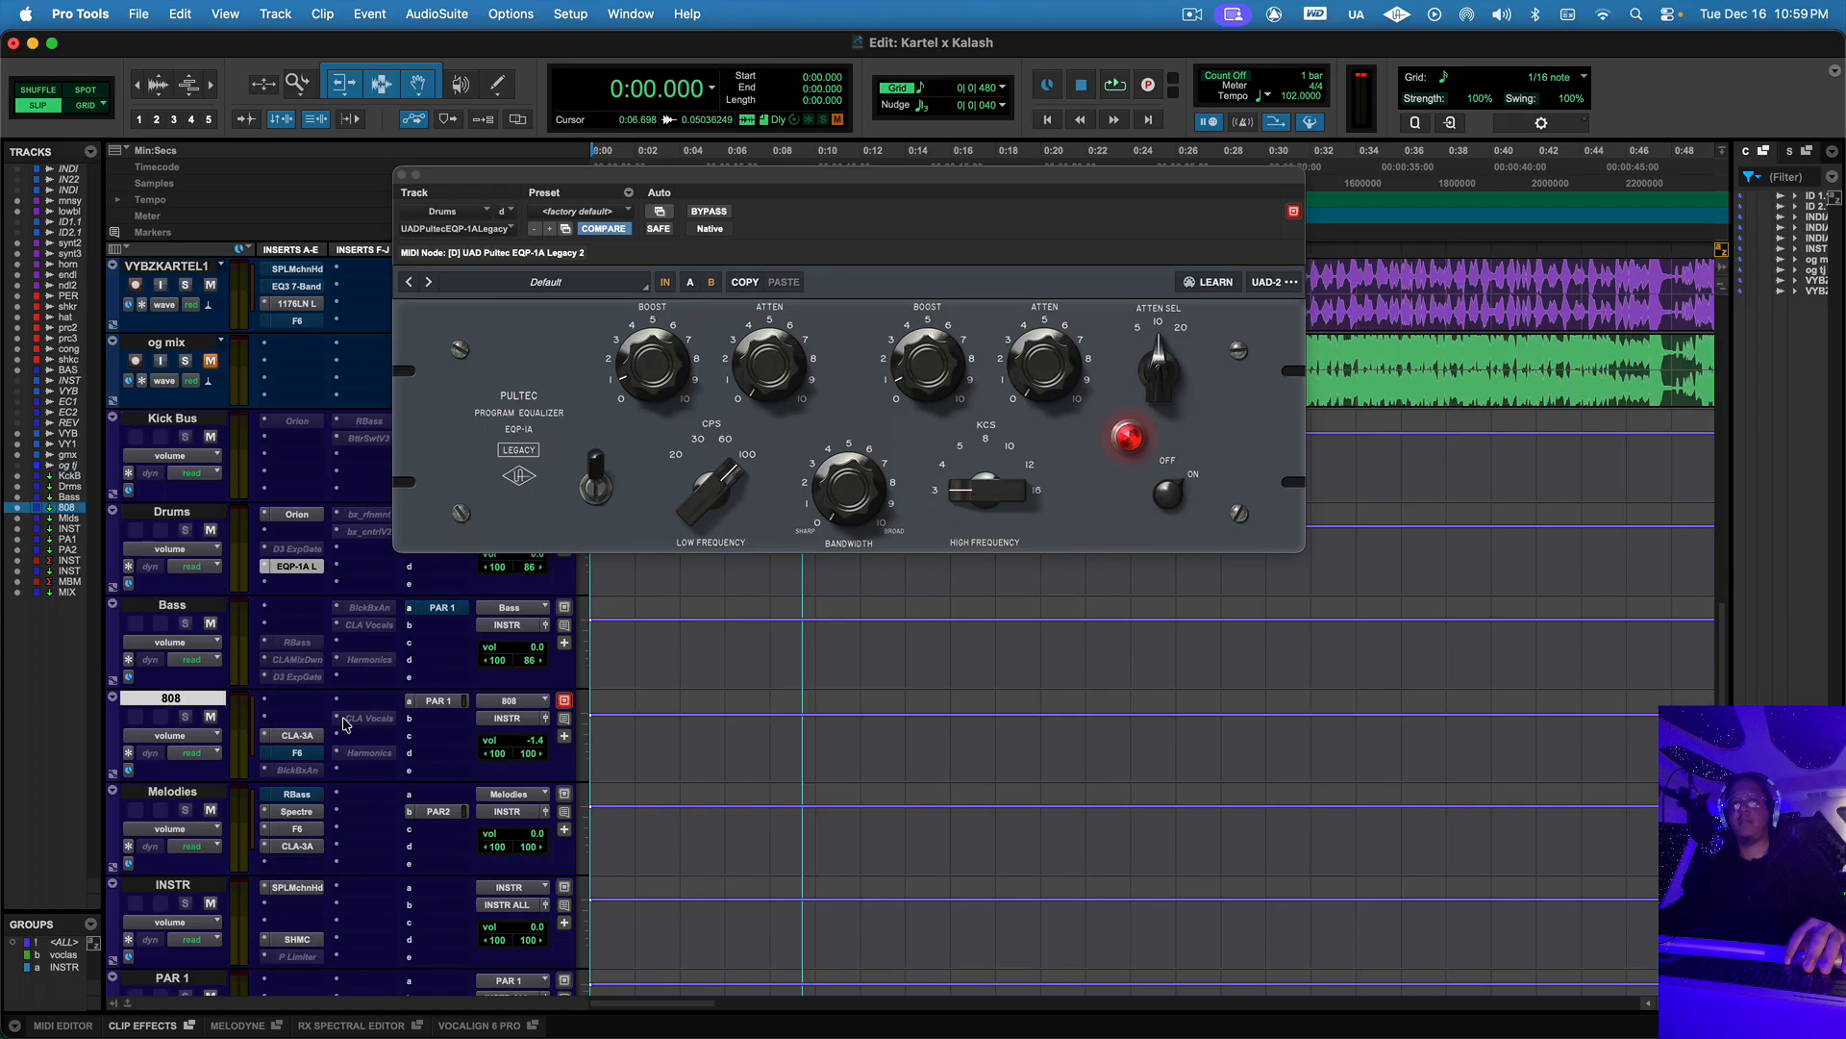
click(314, 736)
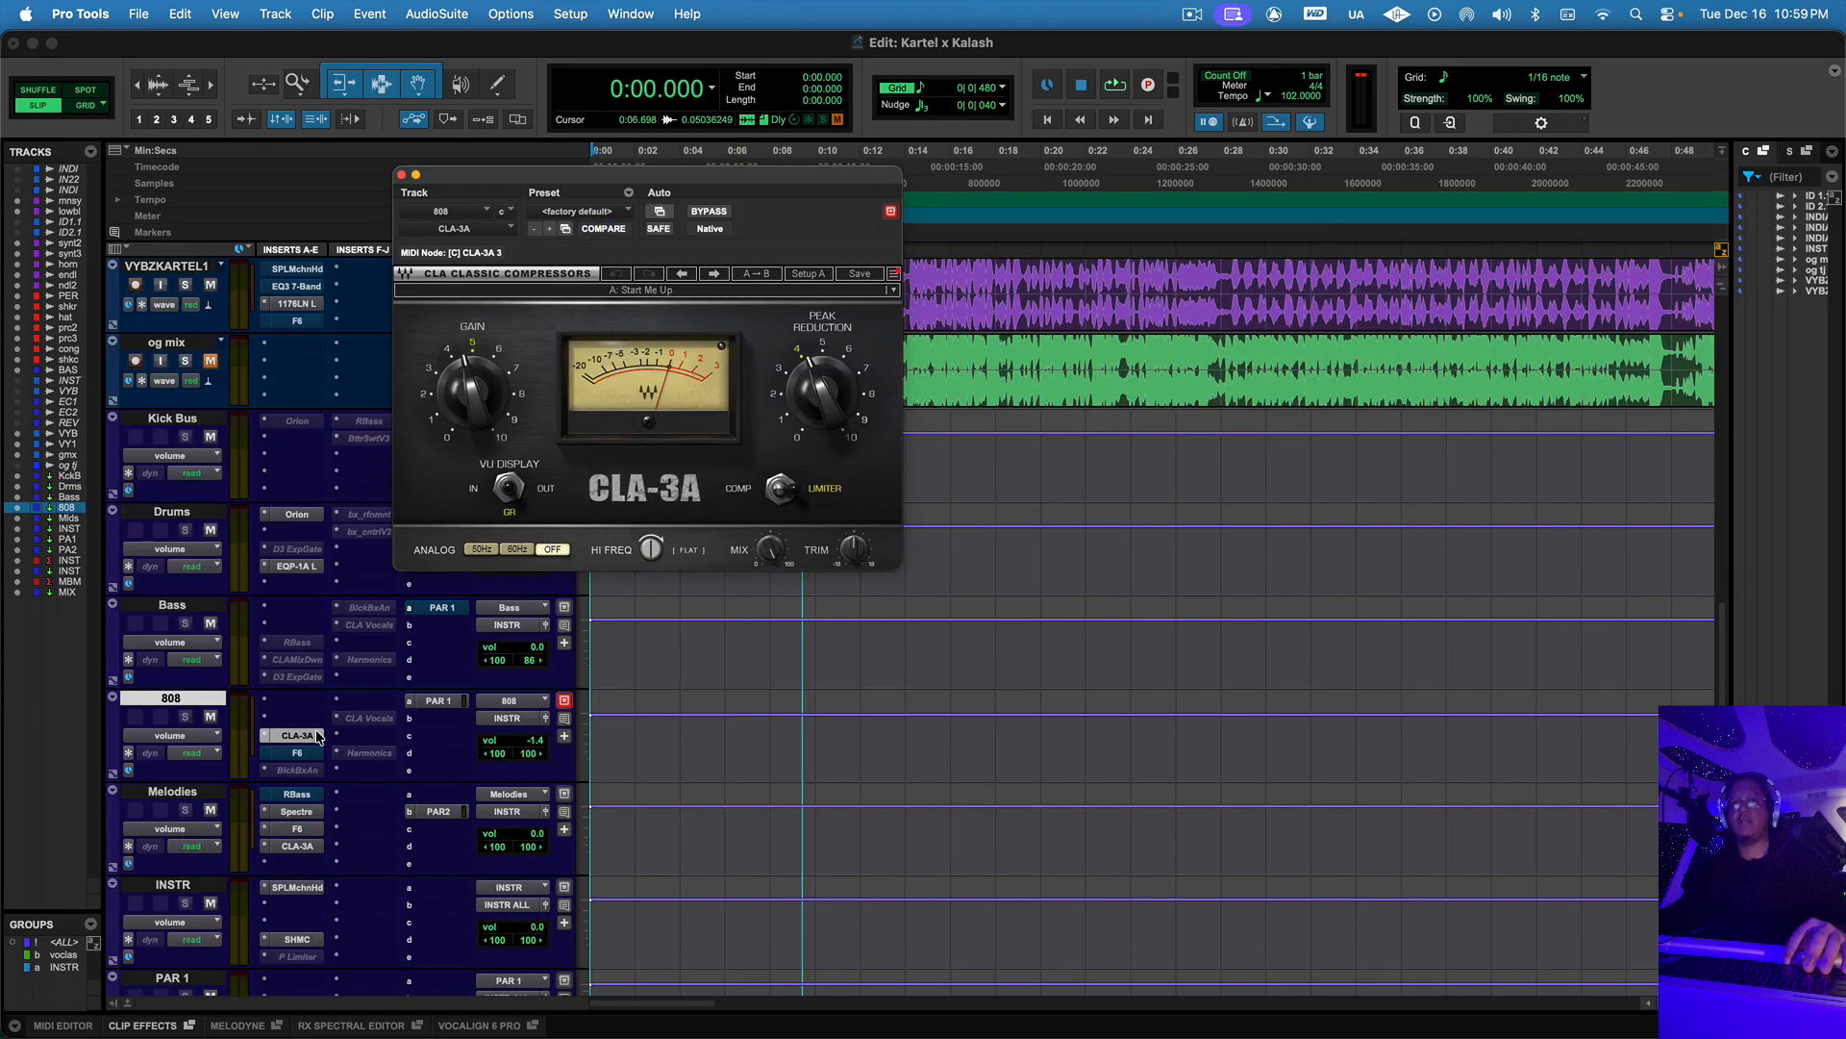
- Select the Melodies bus and view its Spectre, F6 and CLA-3A plug-in settings in turn
scroll(301, 766, down, 2)
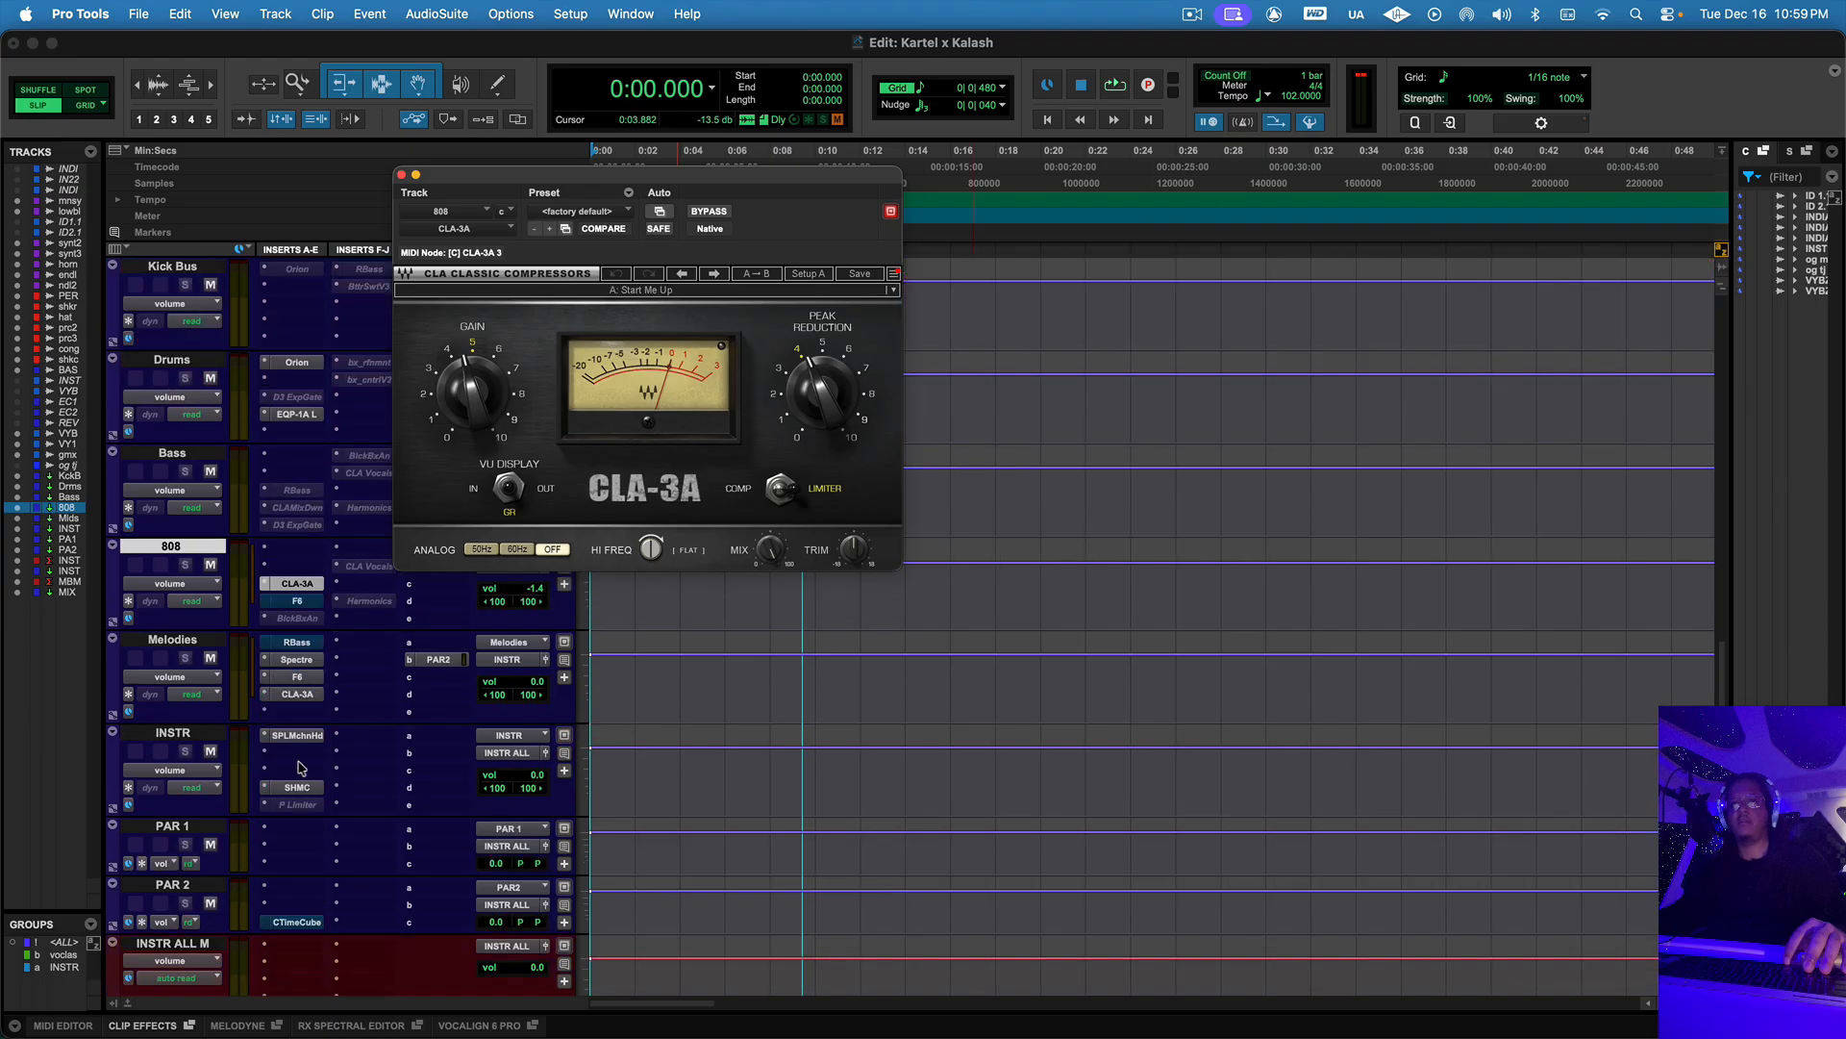
click(219, 641)
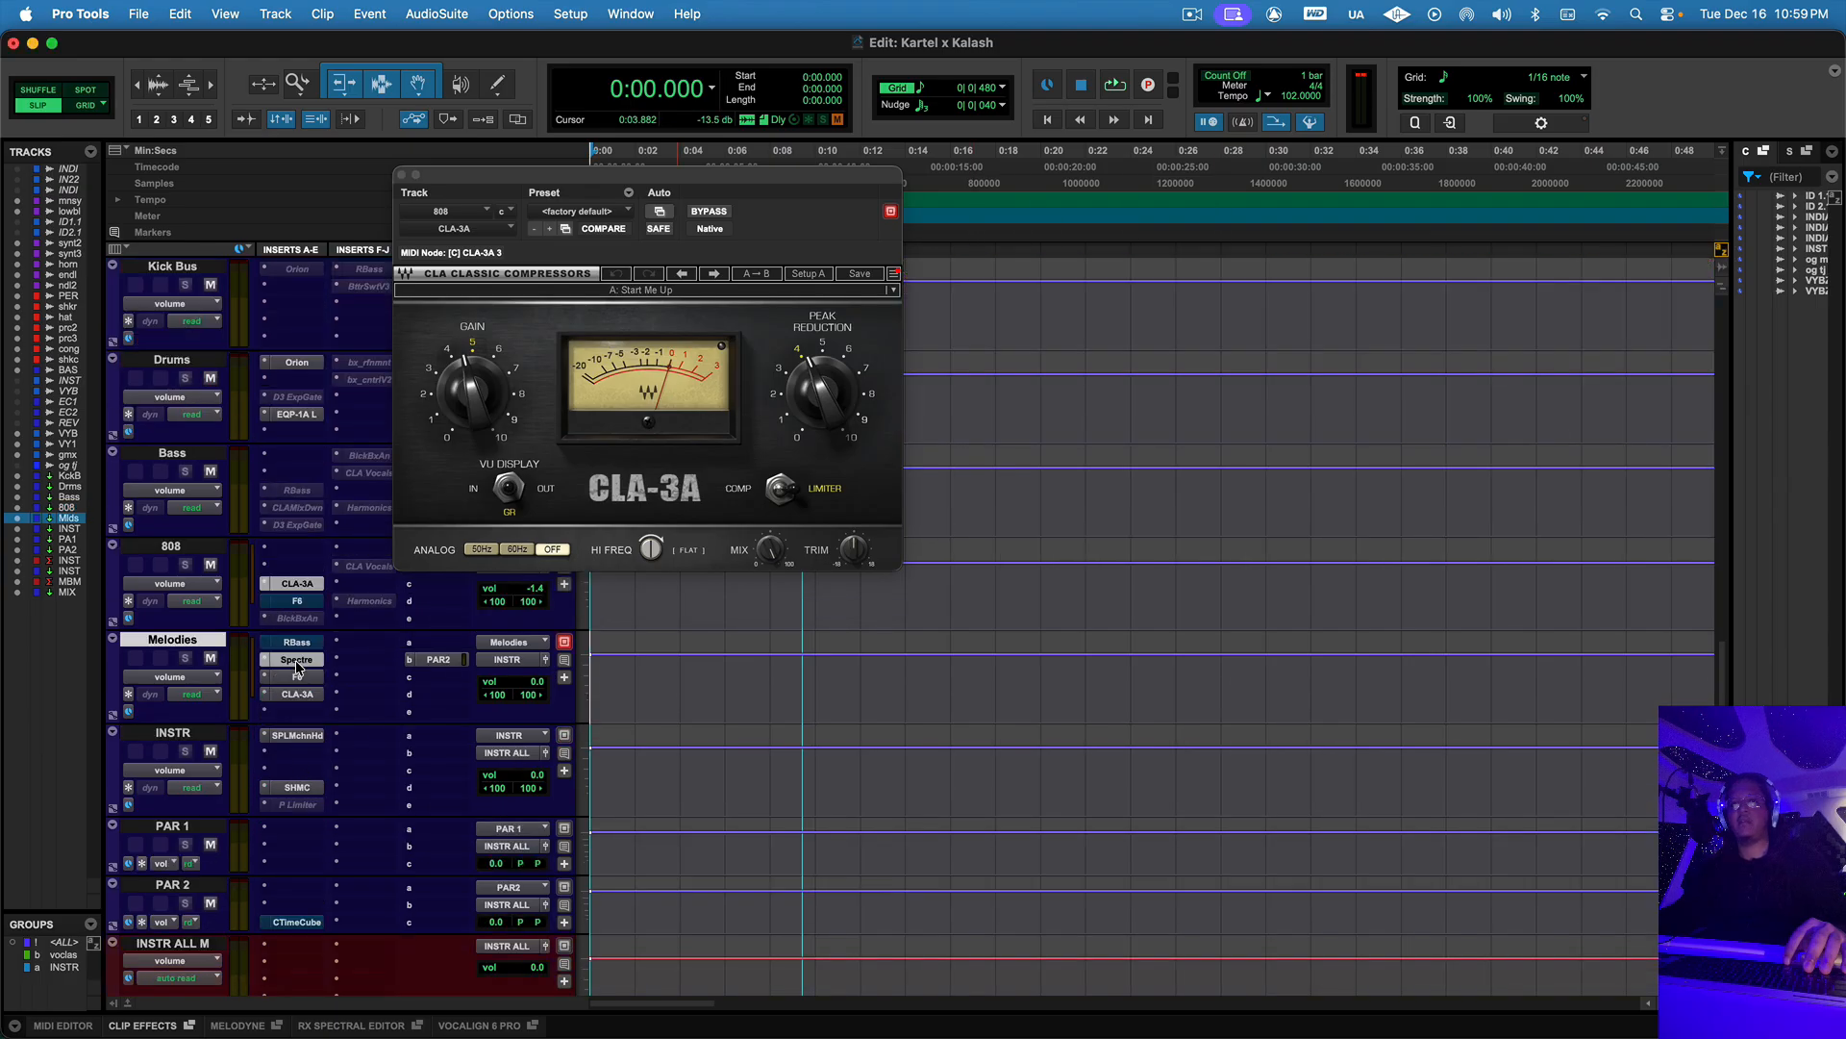
click(296, 660)
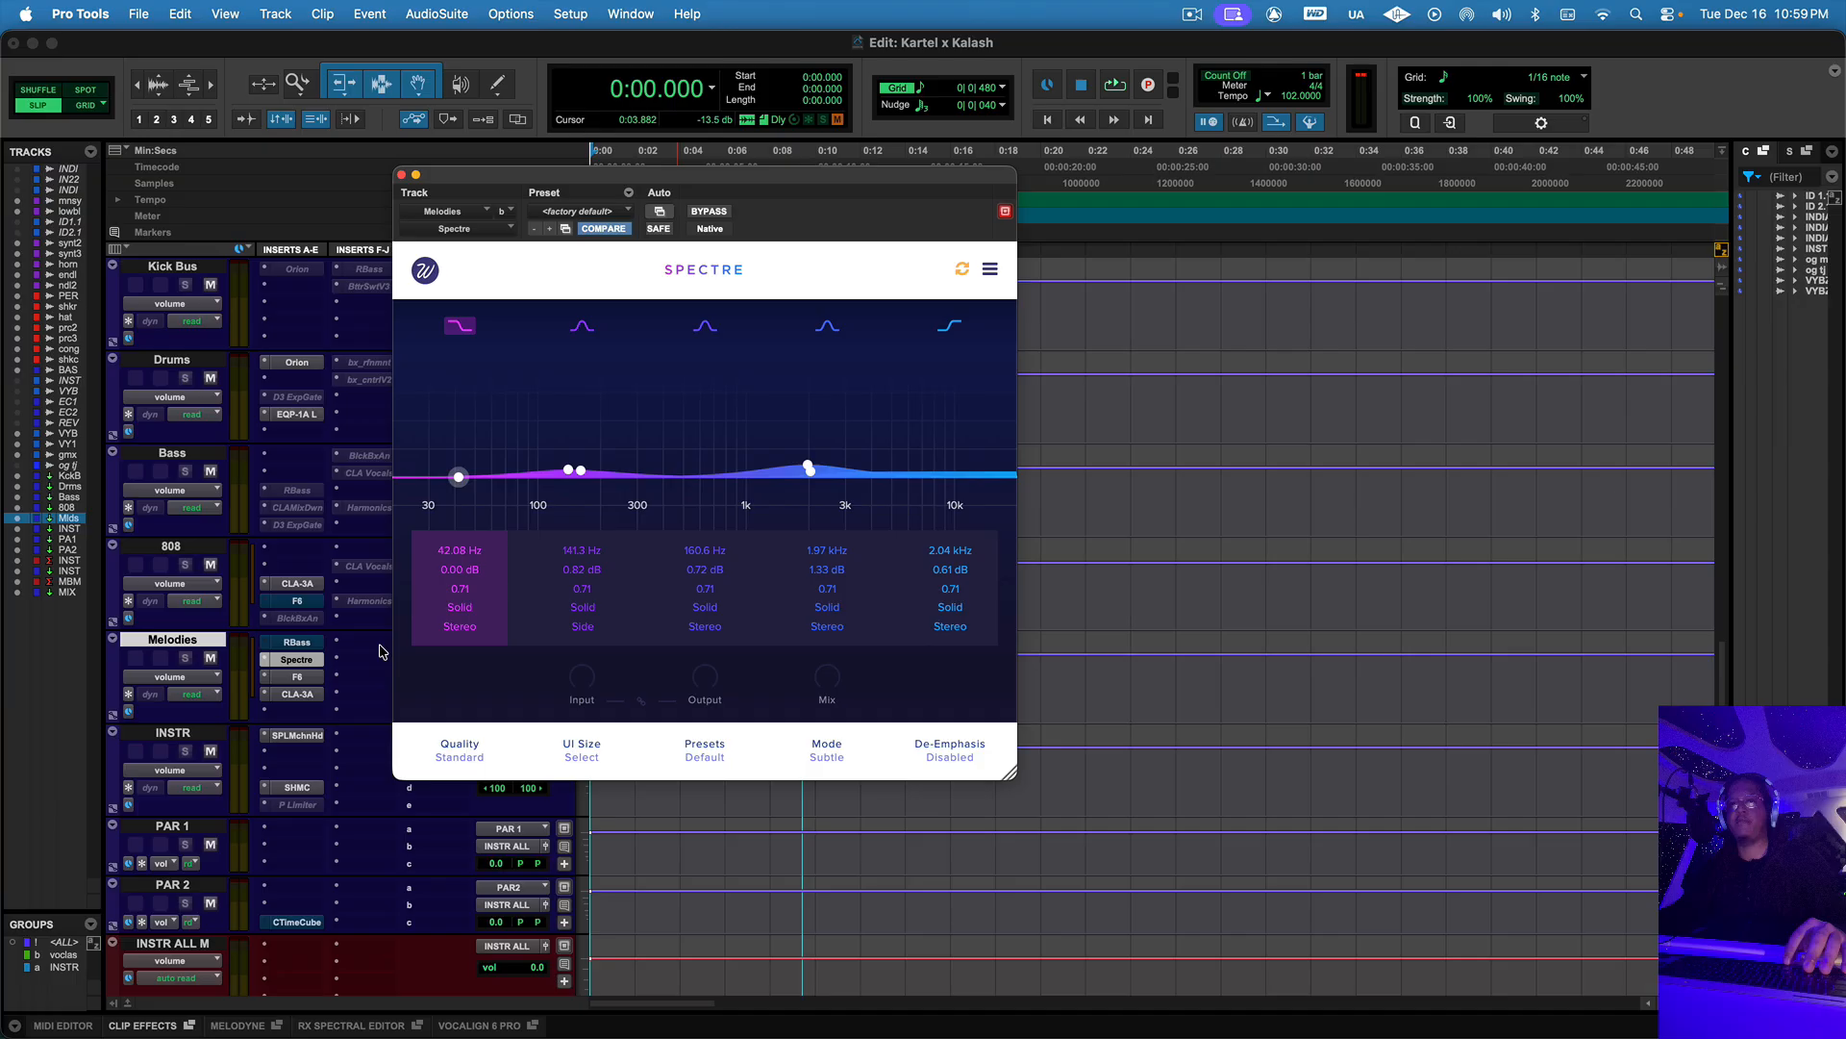
click(298, 677)
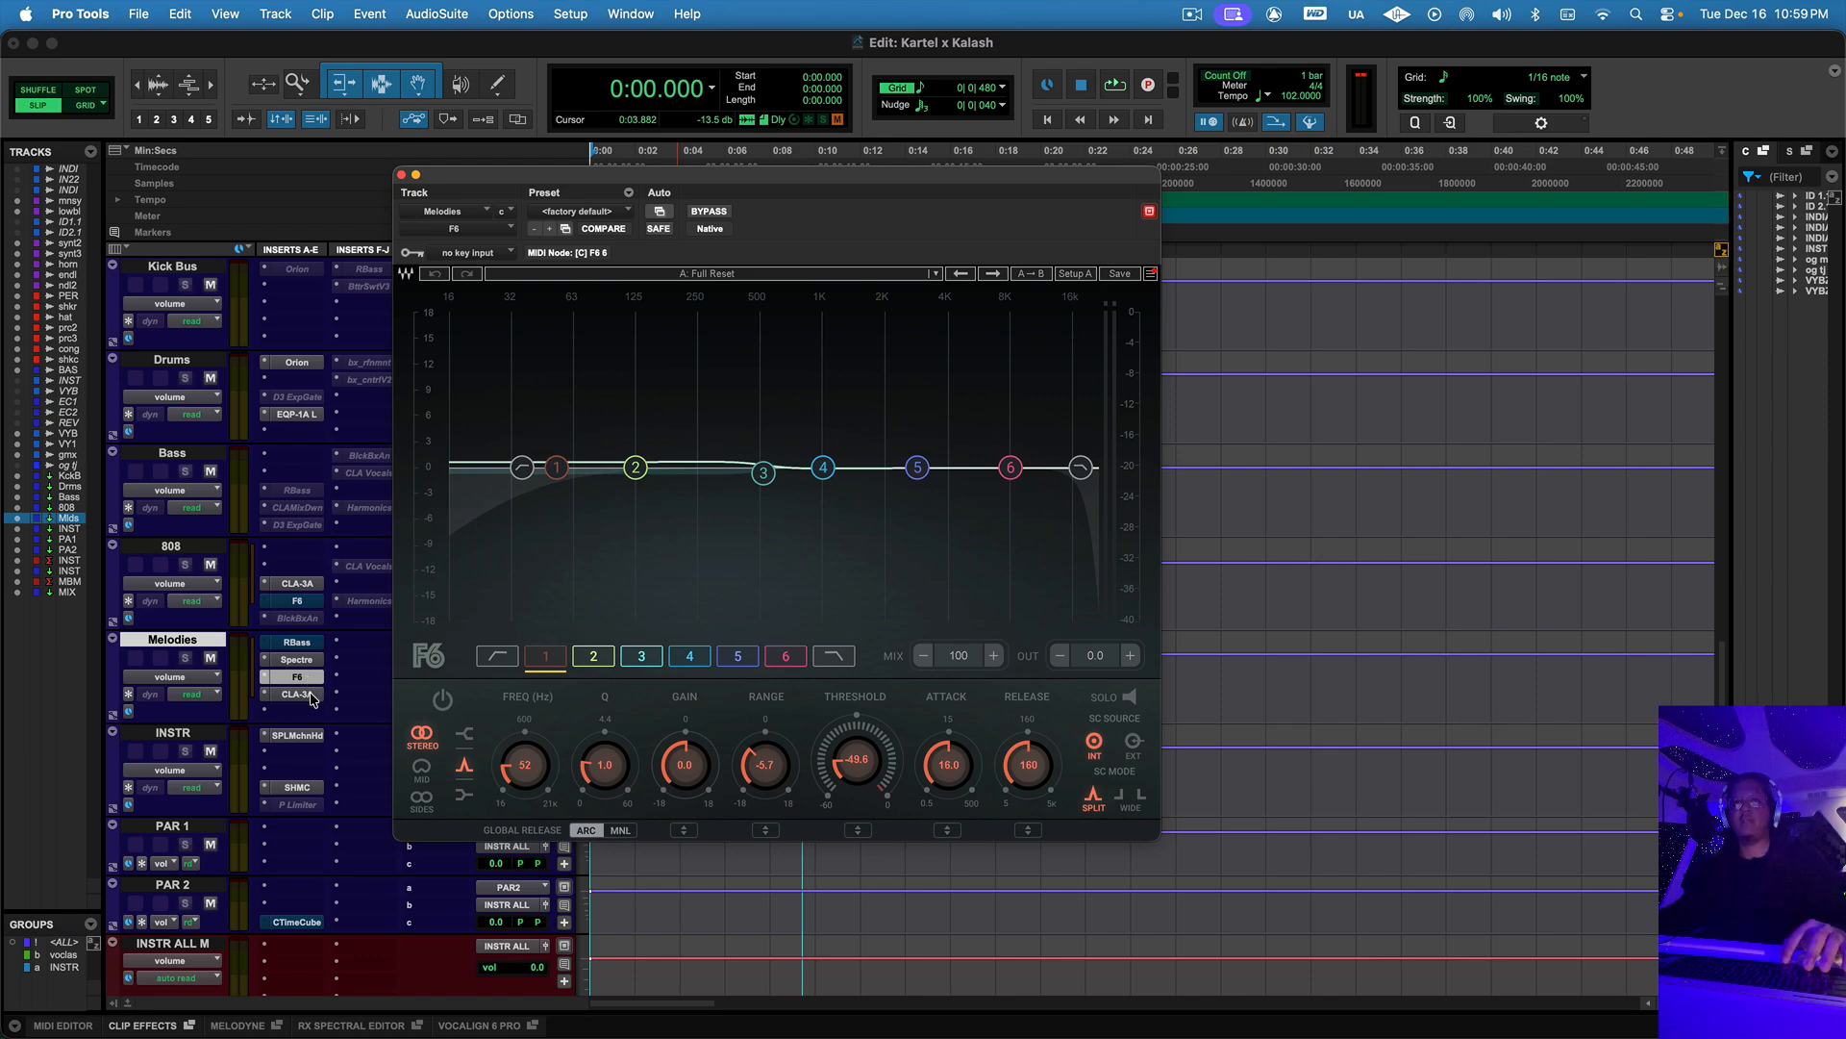
click(296, 694)
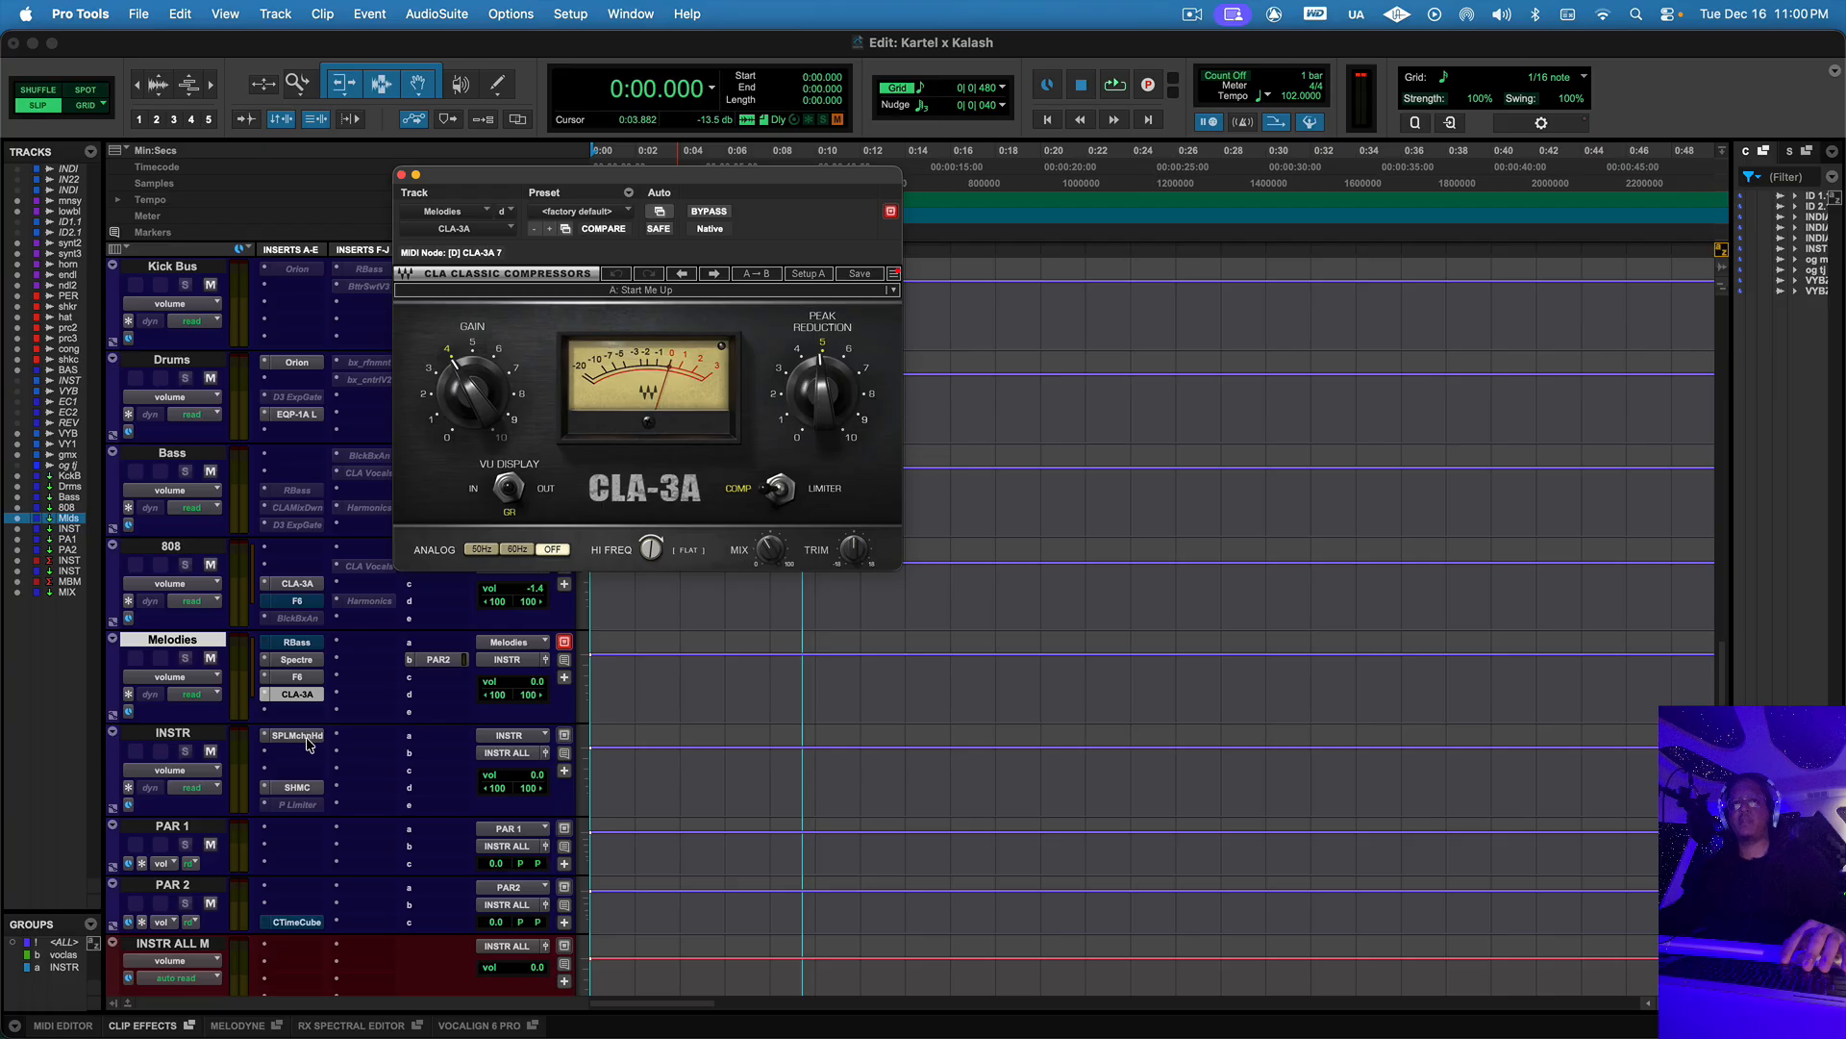
- View the SPL Machine Head and Shadow Hills Mastering Compressor settings on the INSTR bus
click(298, 736)
scroll(300, 712, down, 2)
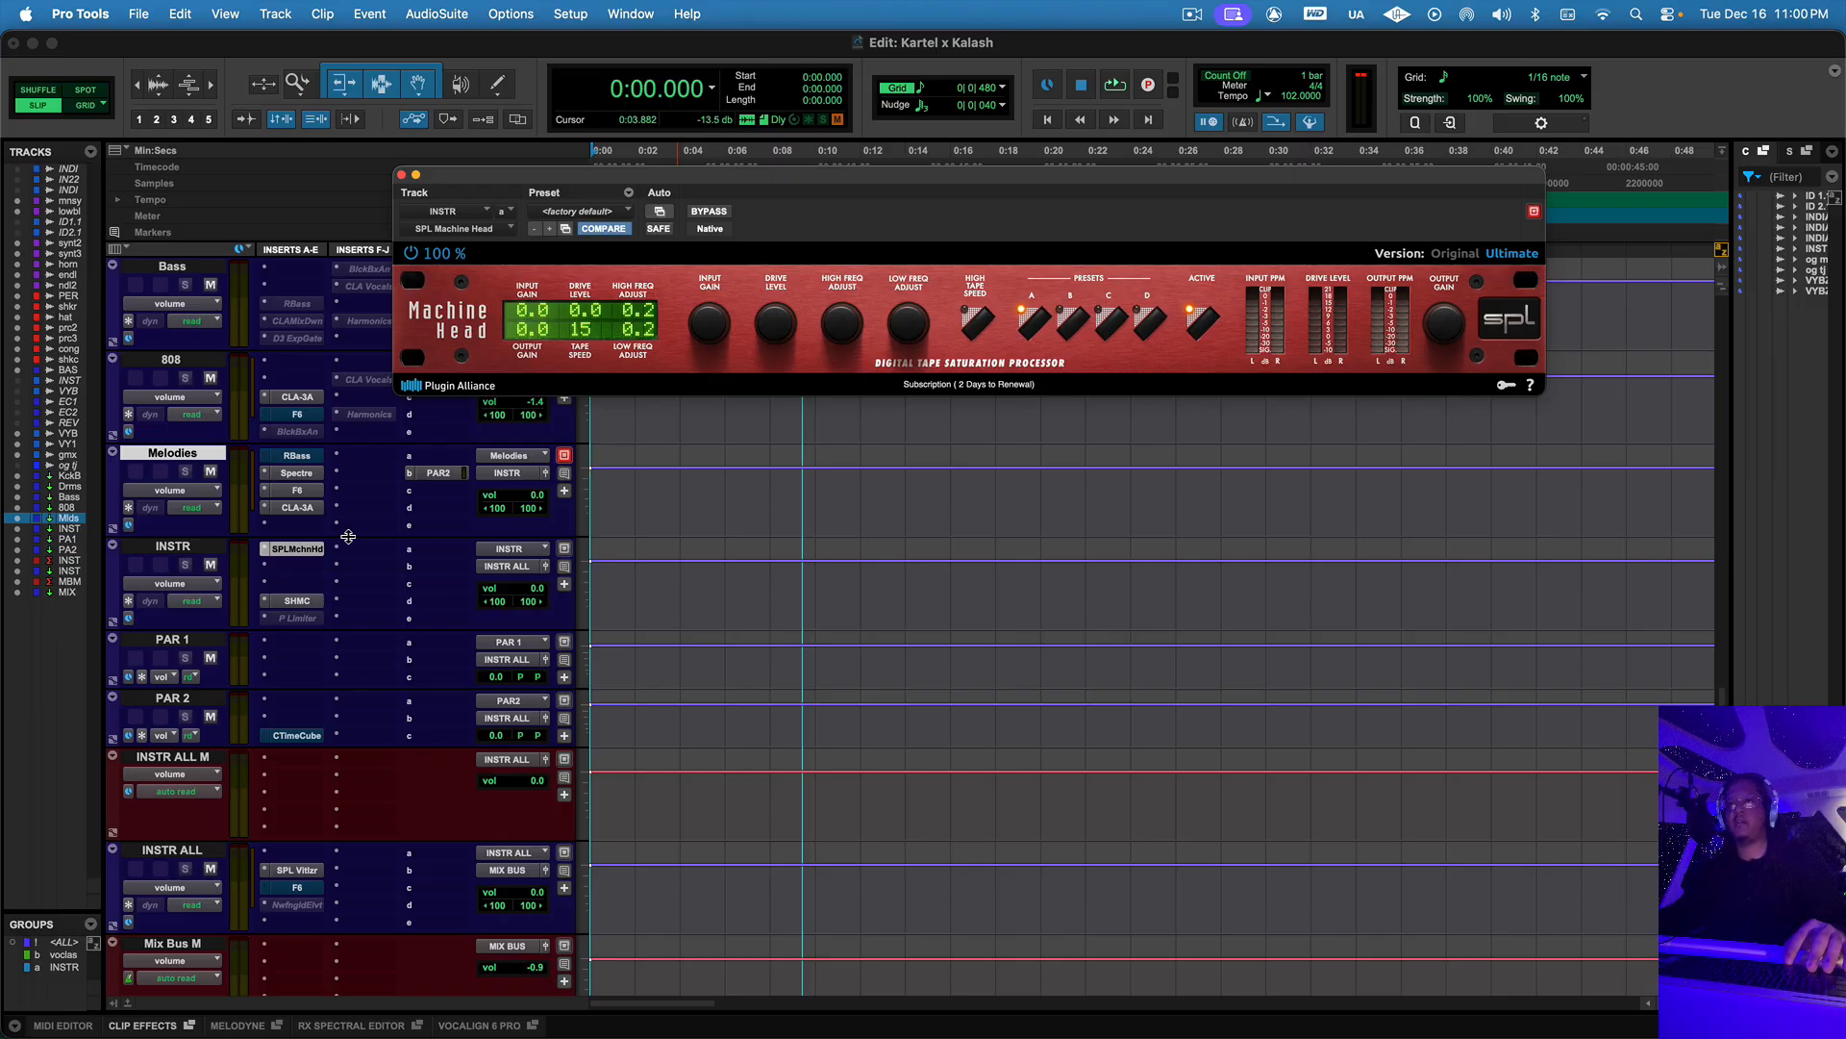
click(311, 602)
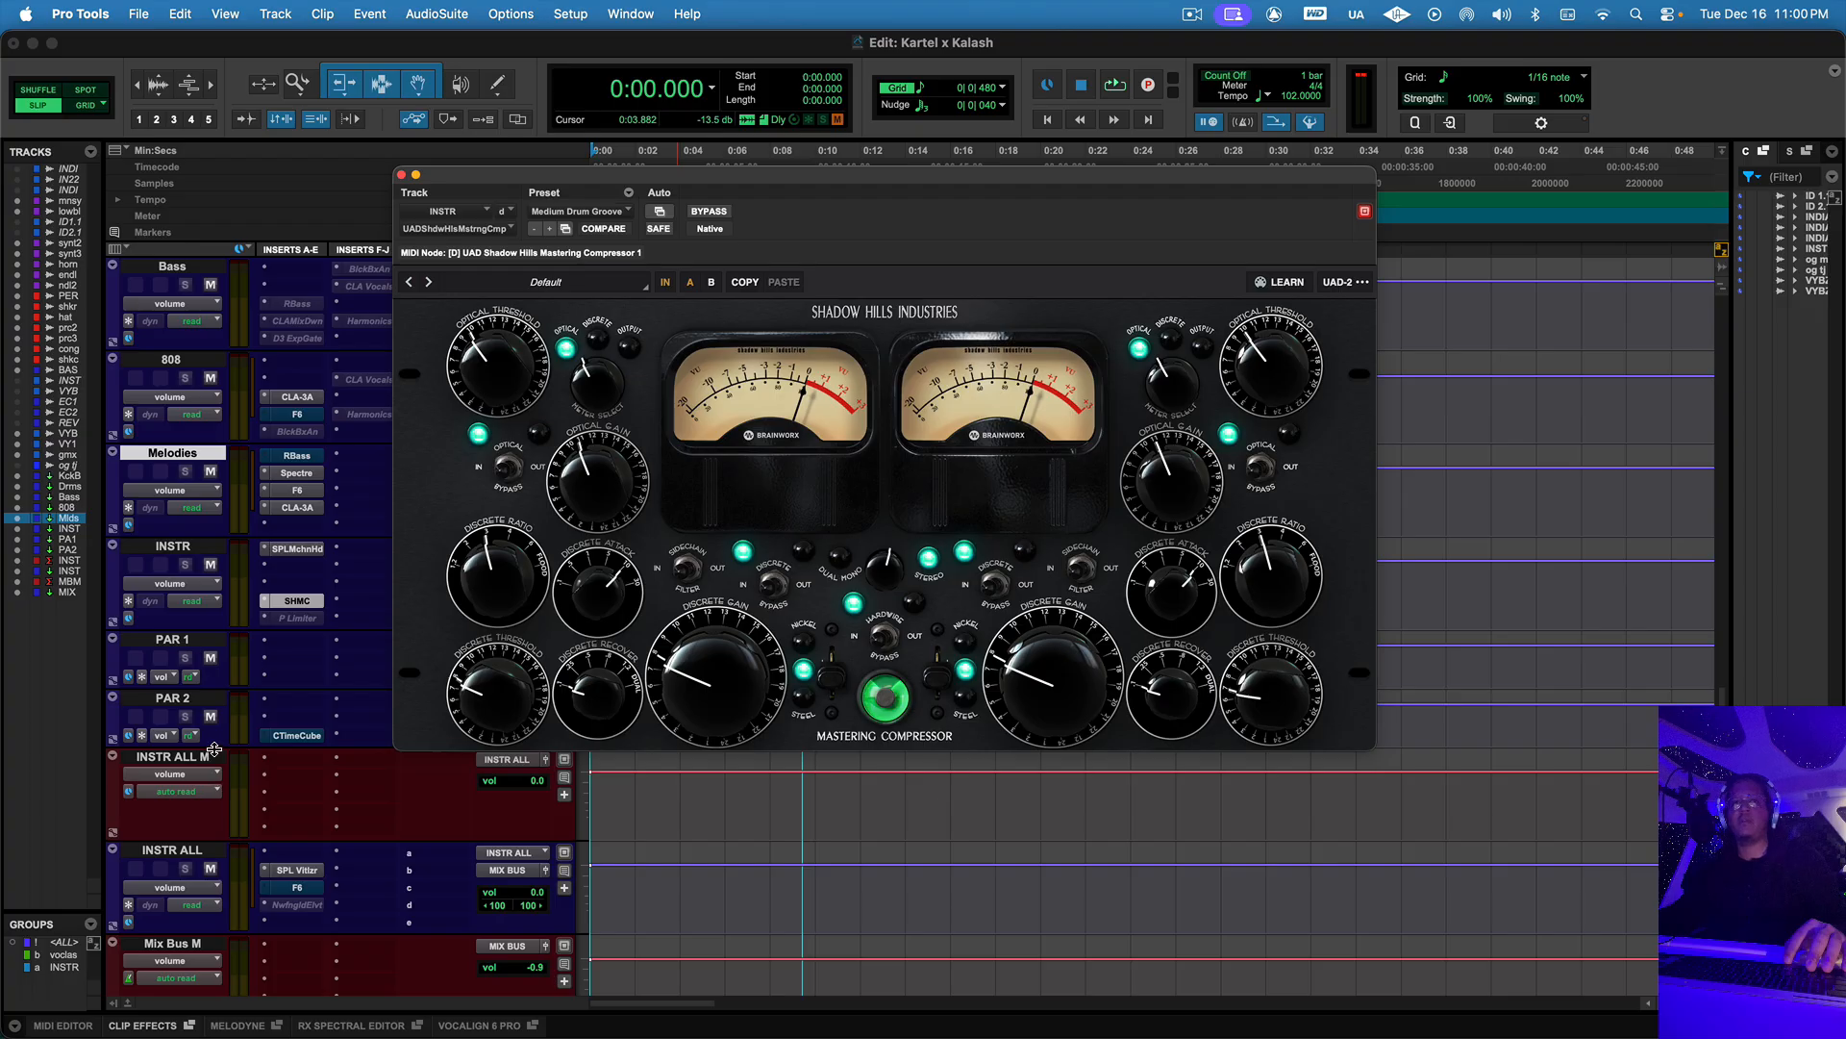
- View the SPL Vitalizer MK2-T on the selected INSTR ALL bus and The God Particle on the MIX BUS
scroll(269, 810, down, 2)
click(297, 777)
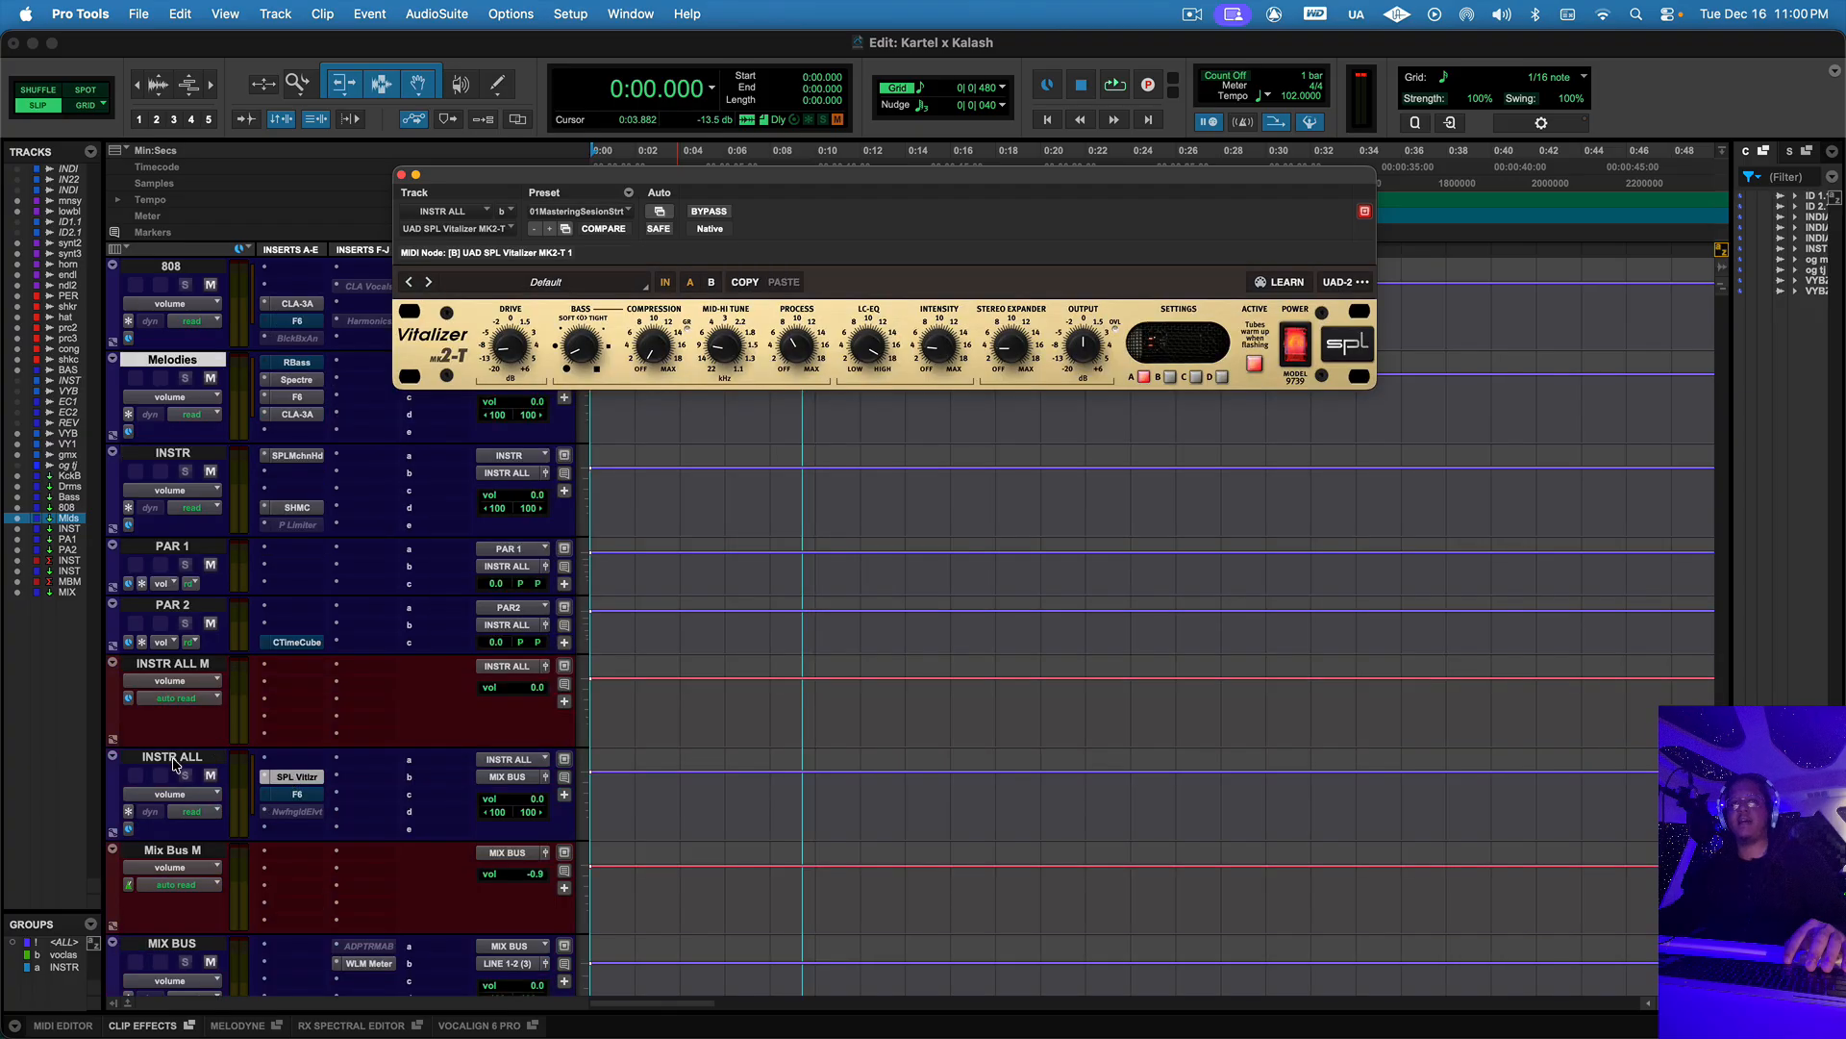
click(213, 757)
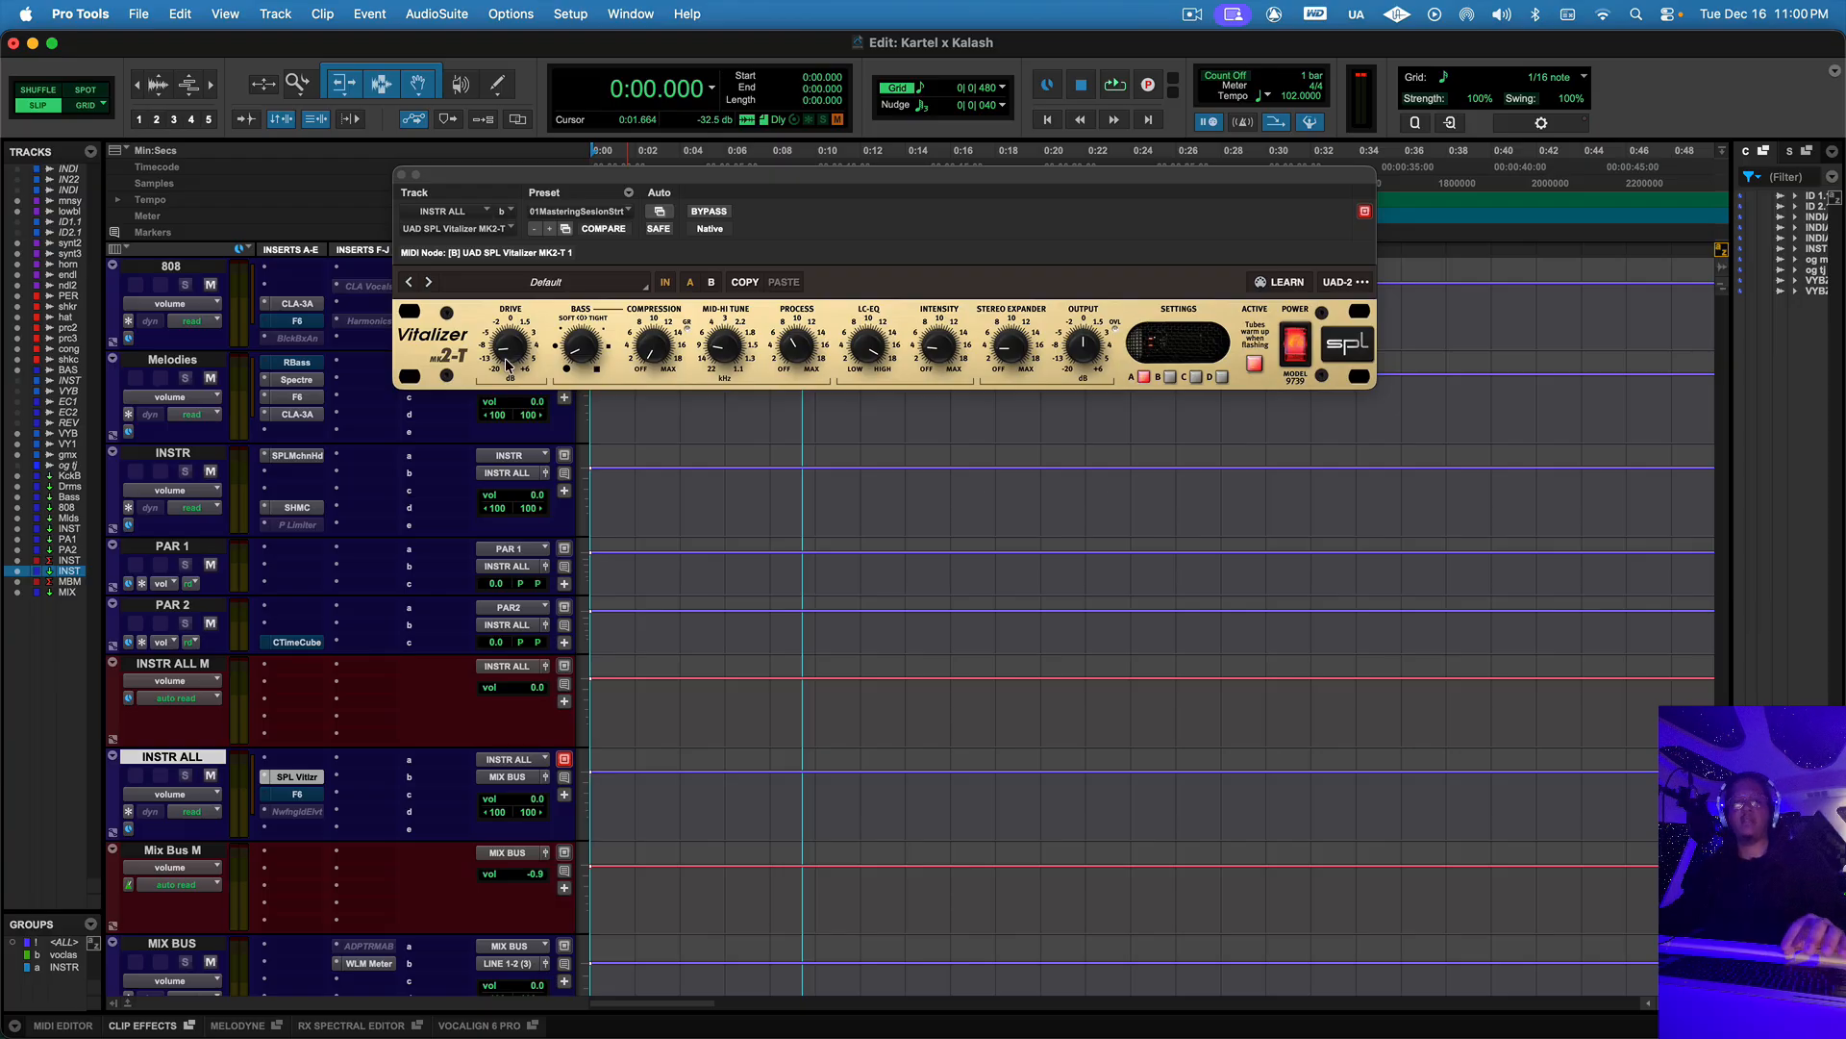
scroll(672, 627, down, 3)
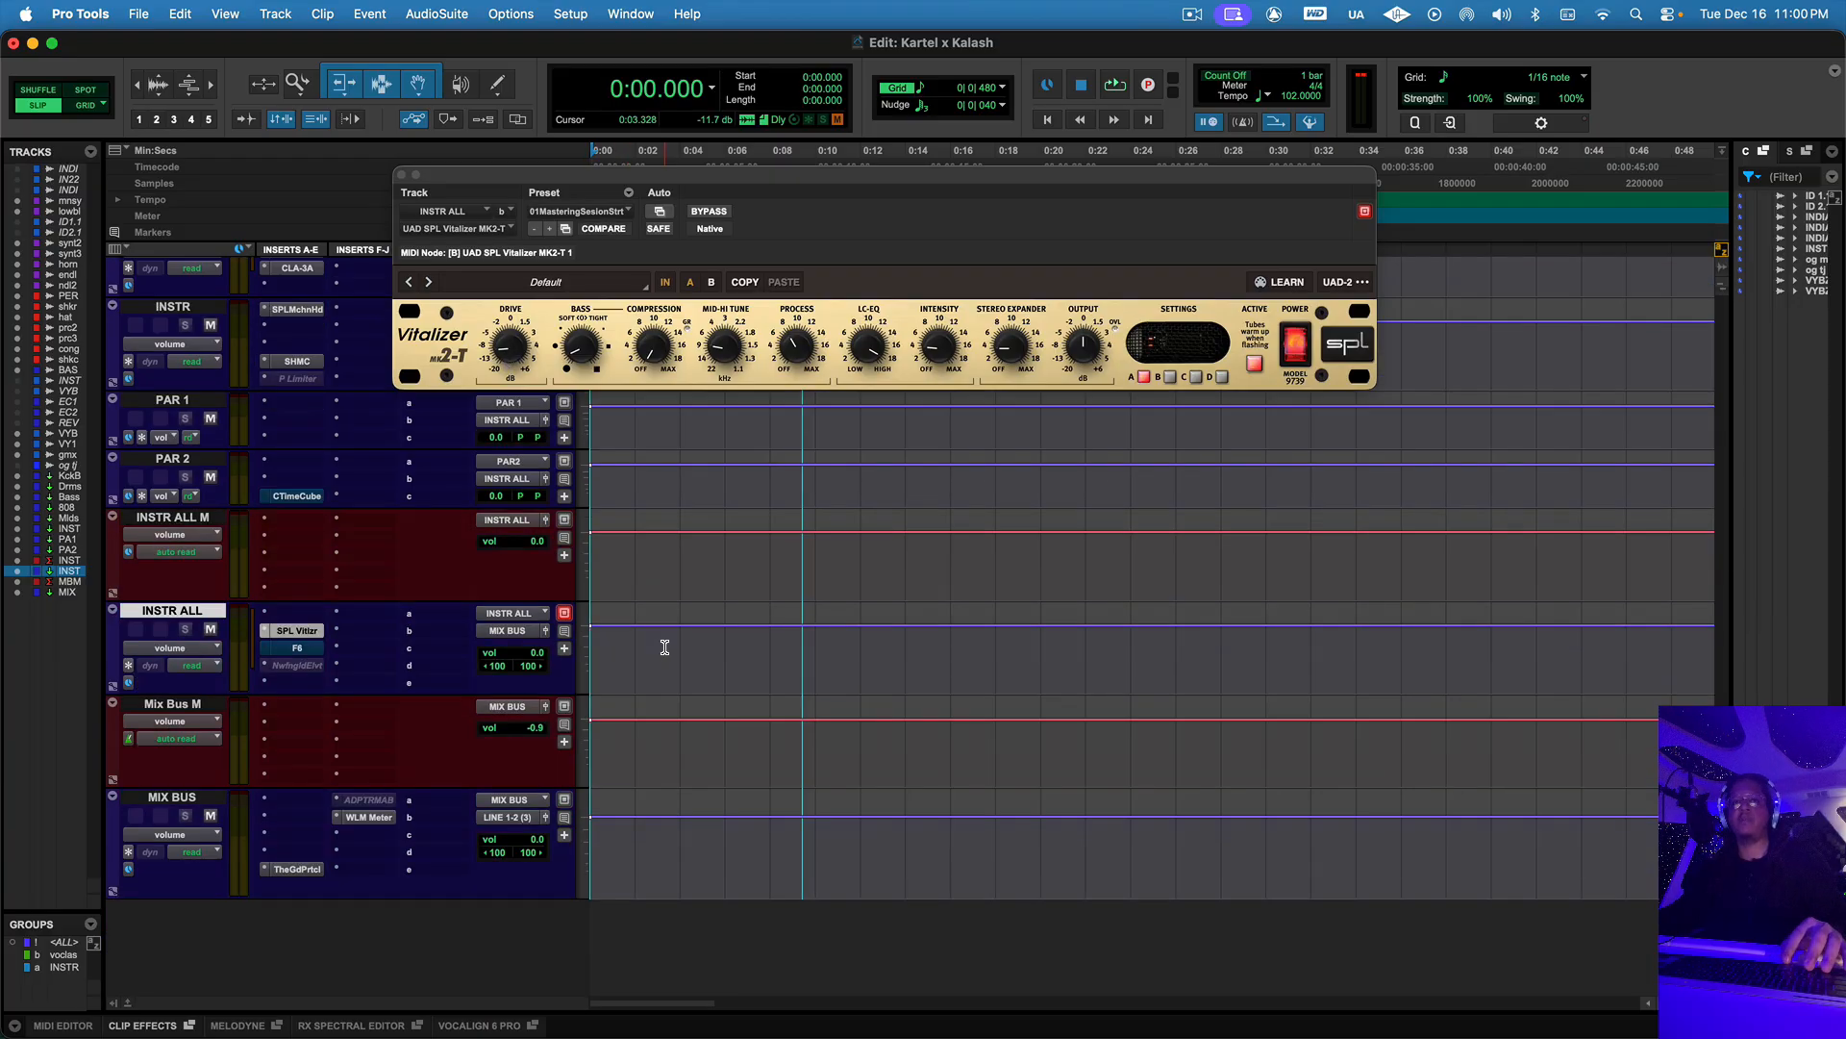
click(298, 869)
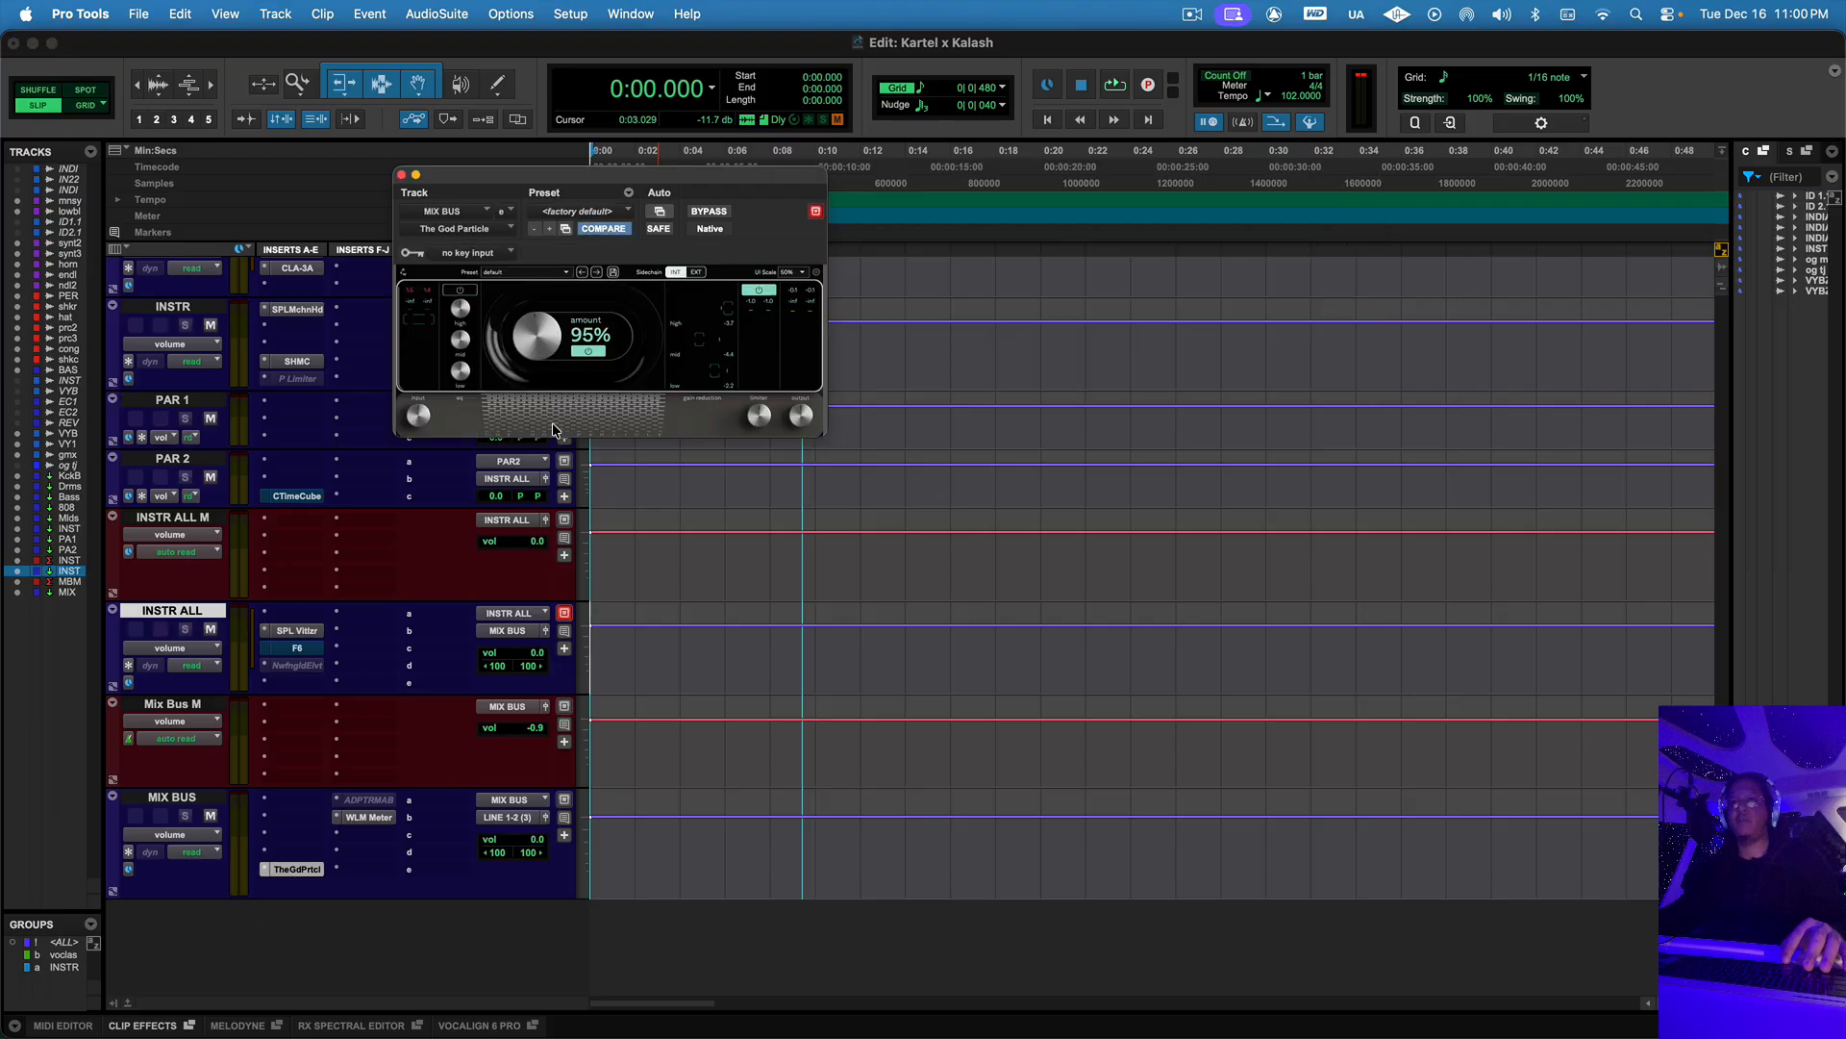
- Start playback from 0:06.442 on the INSTR bus and watch its Machine Head and Shadow Hills compressor meters
scroll(762, 536, up, 3)
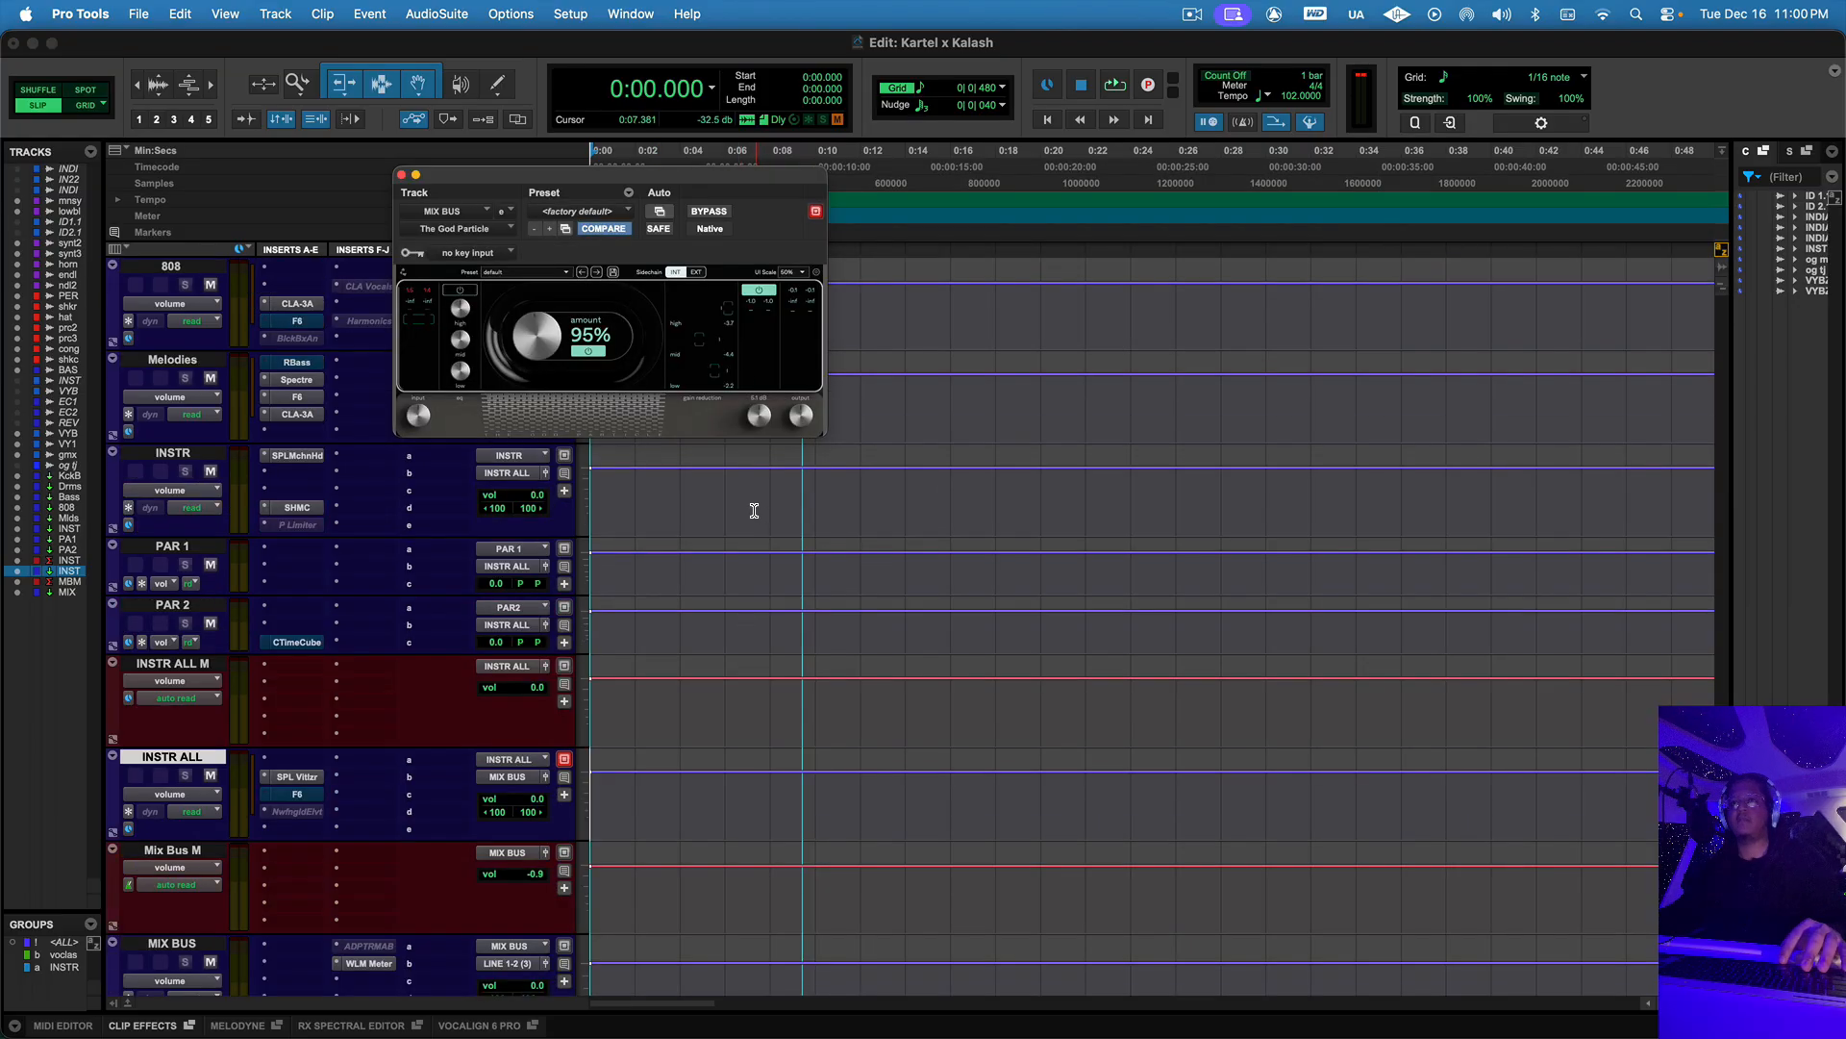
click(746, 502)
scroll(558, 649, up, 2)
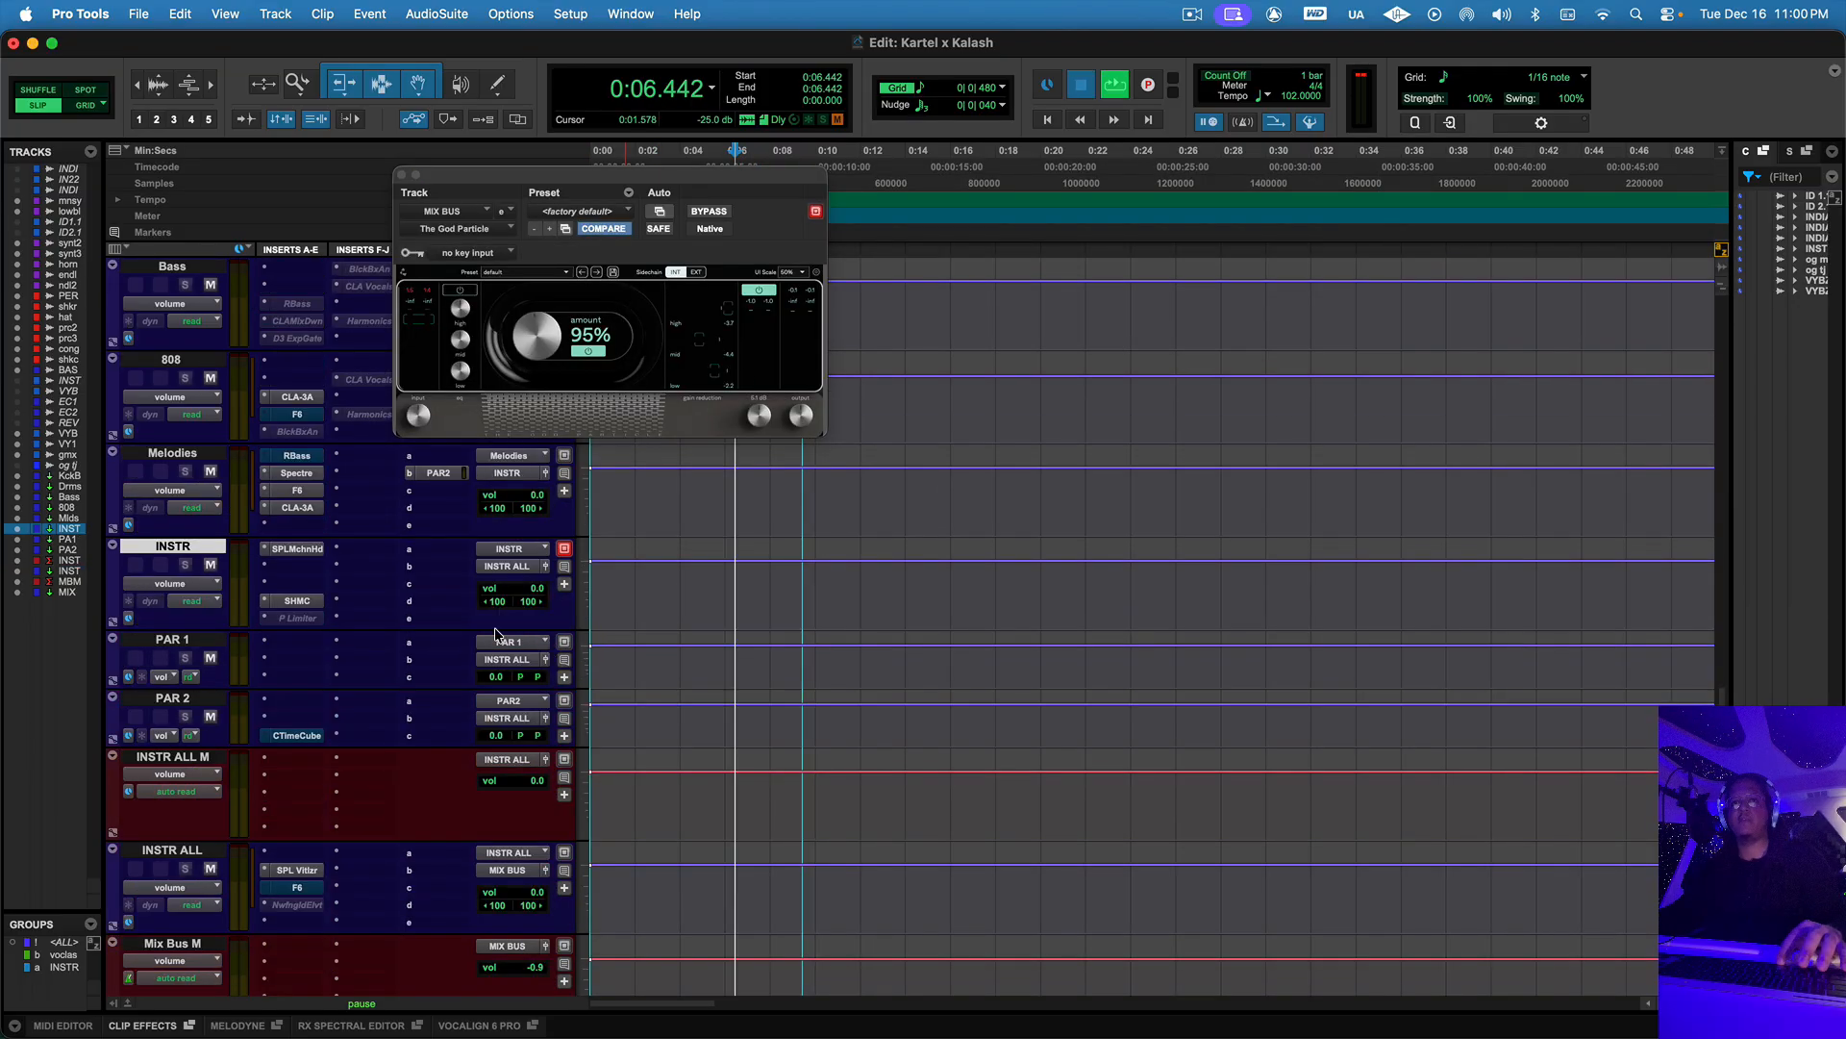
key(space)
click(307, 550)
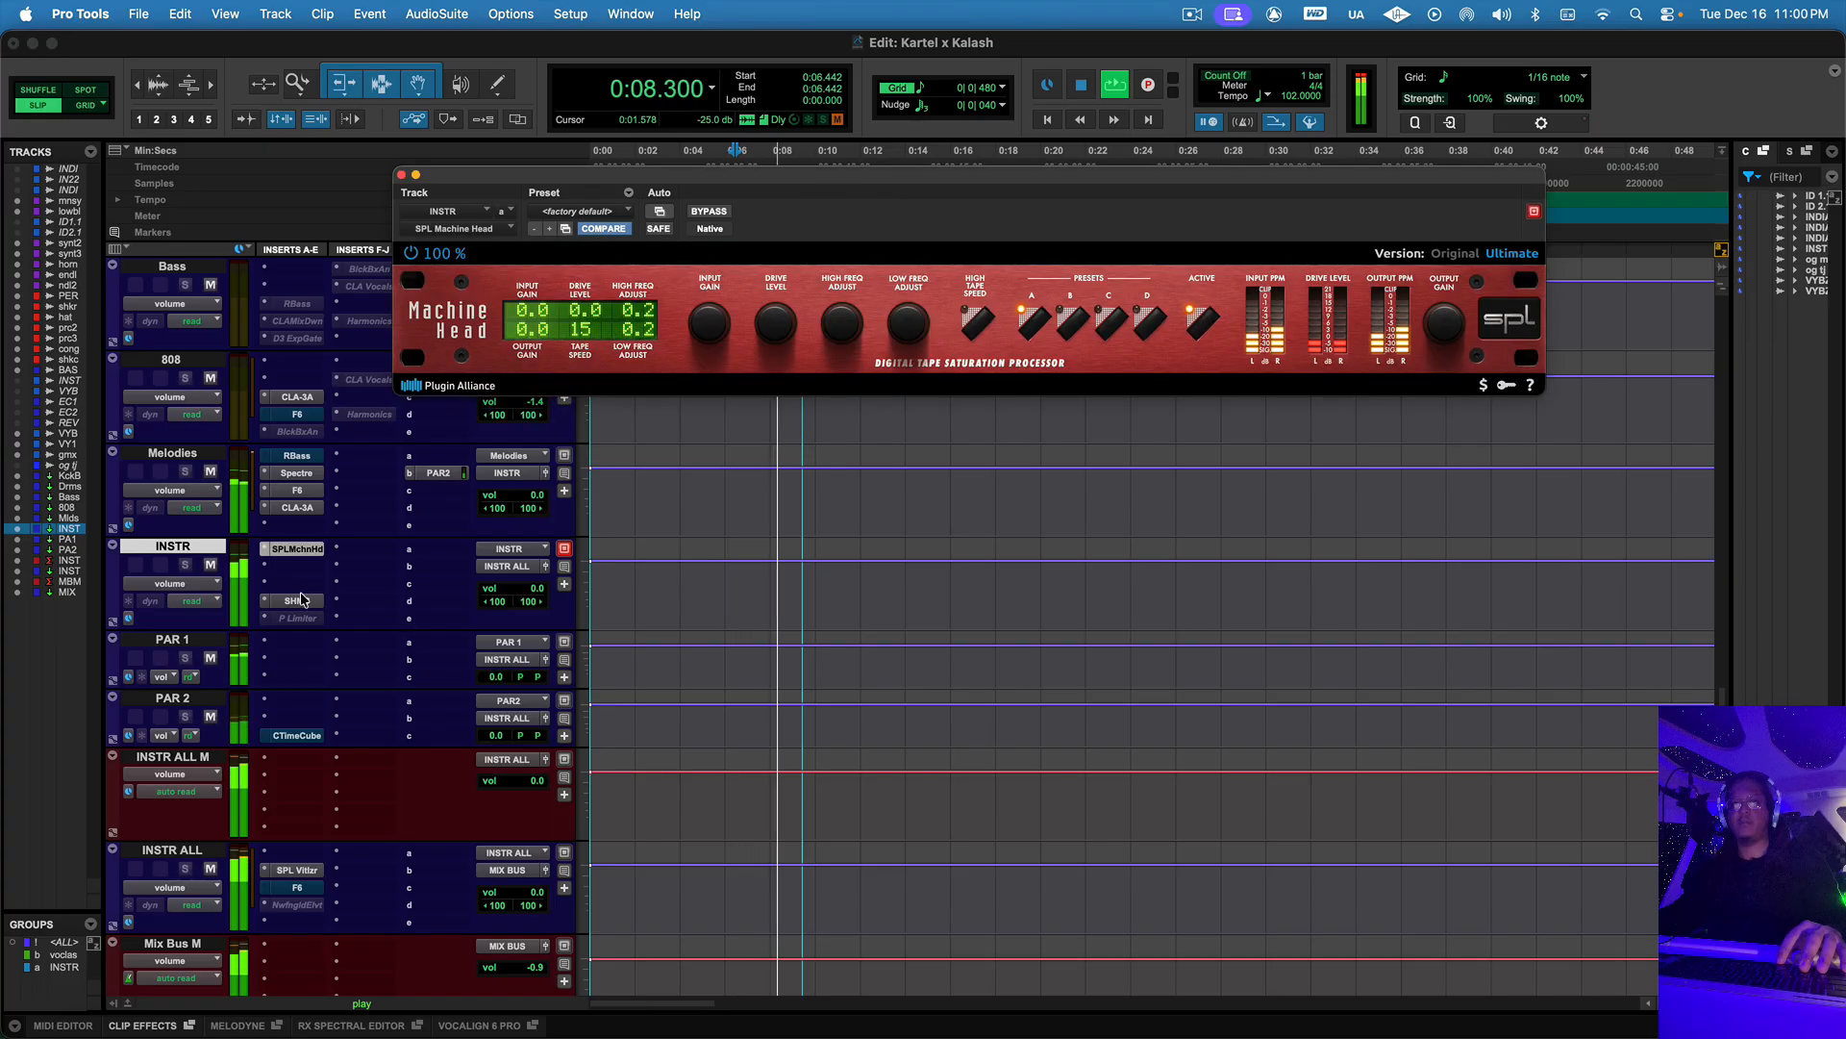
click(302, 601)
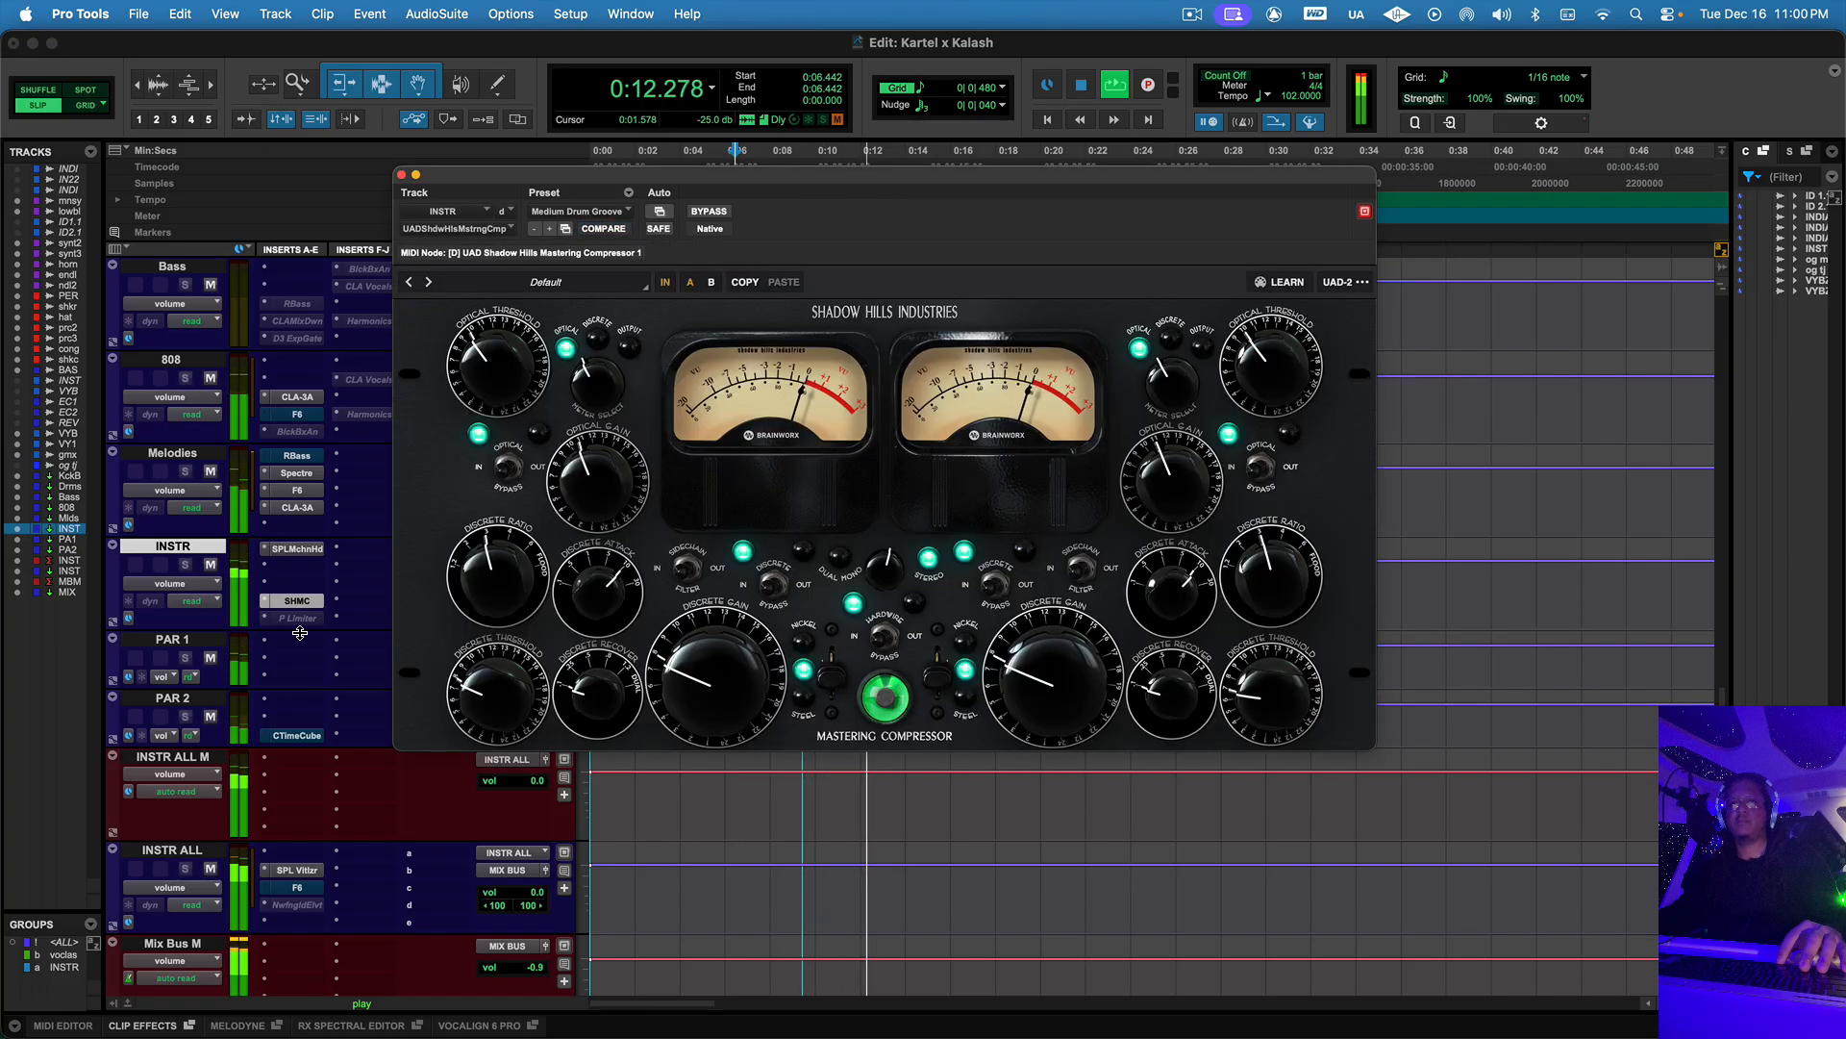
- During playback, view and close the INSTR ALL bus's Vitalizer, and check The God Particle's gain reduction on the MIX BUS
scroll(294, 654, down, 3)
click(291, 683)
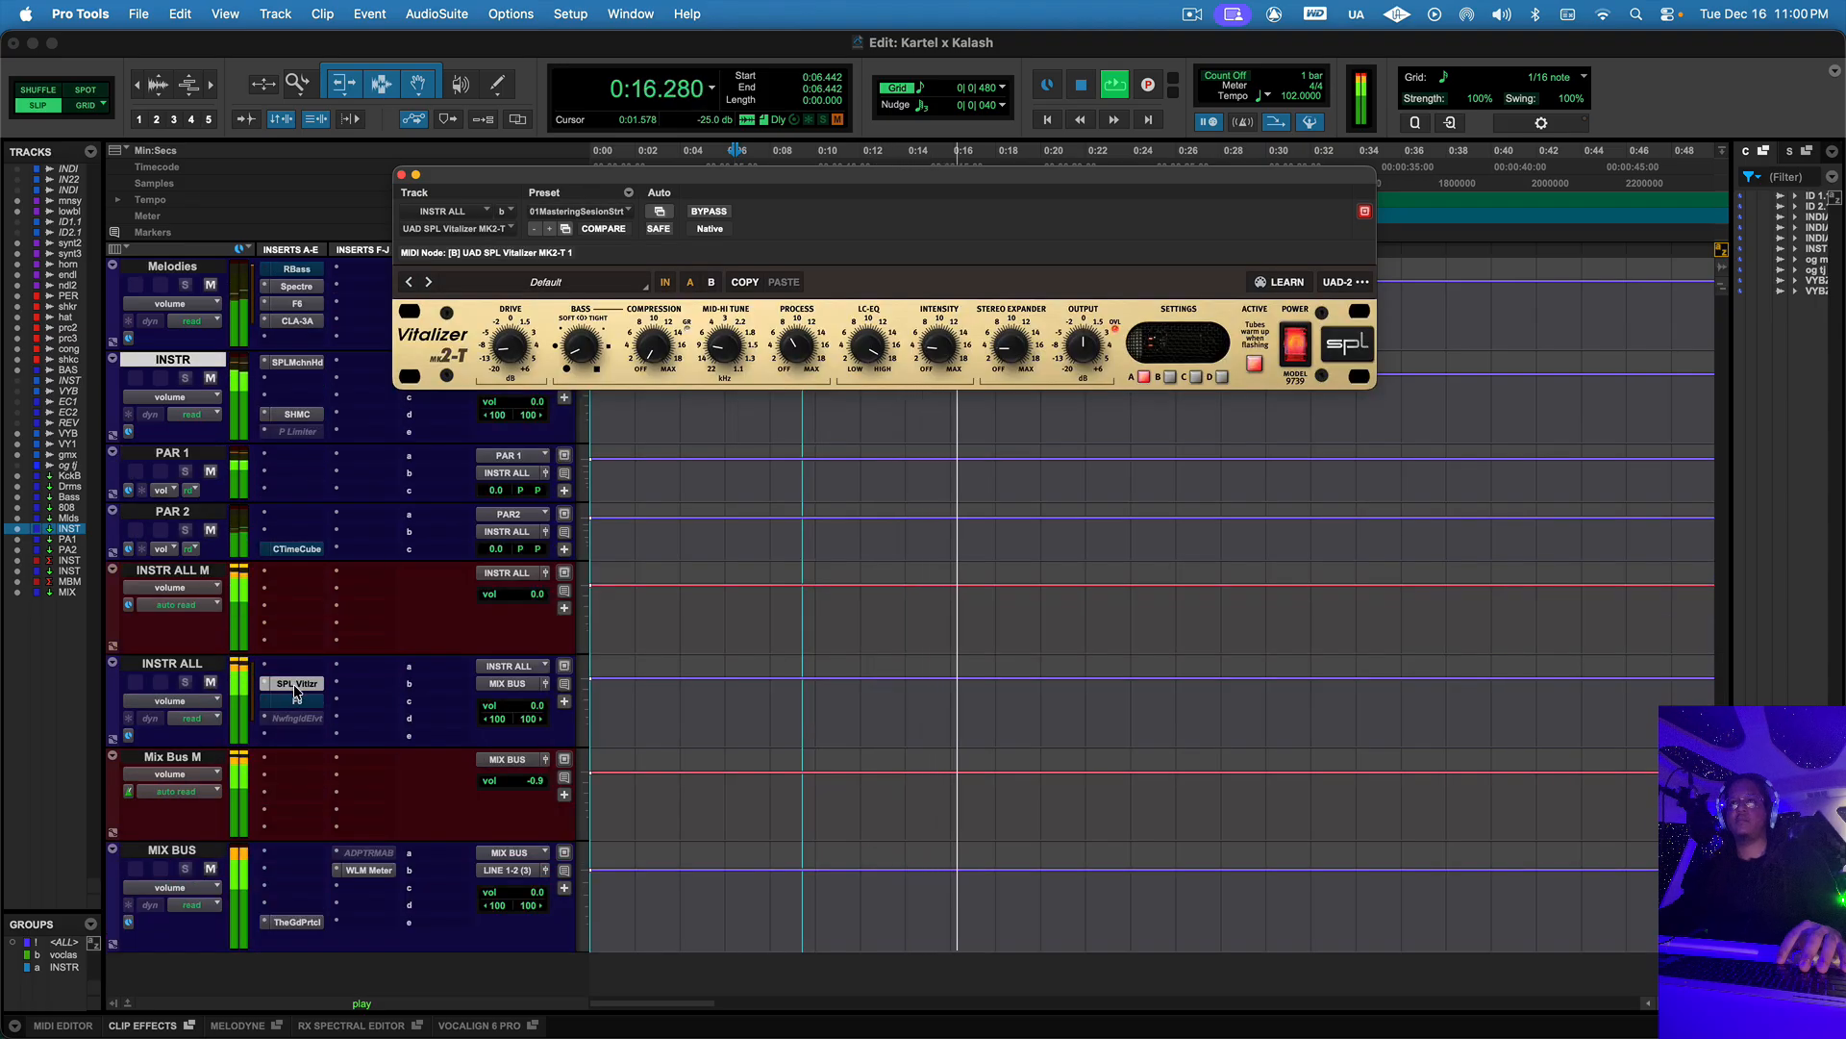
click(297, 683)
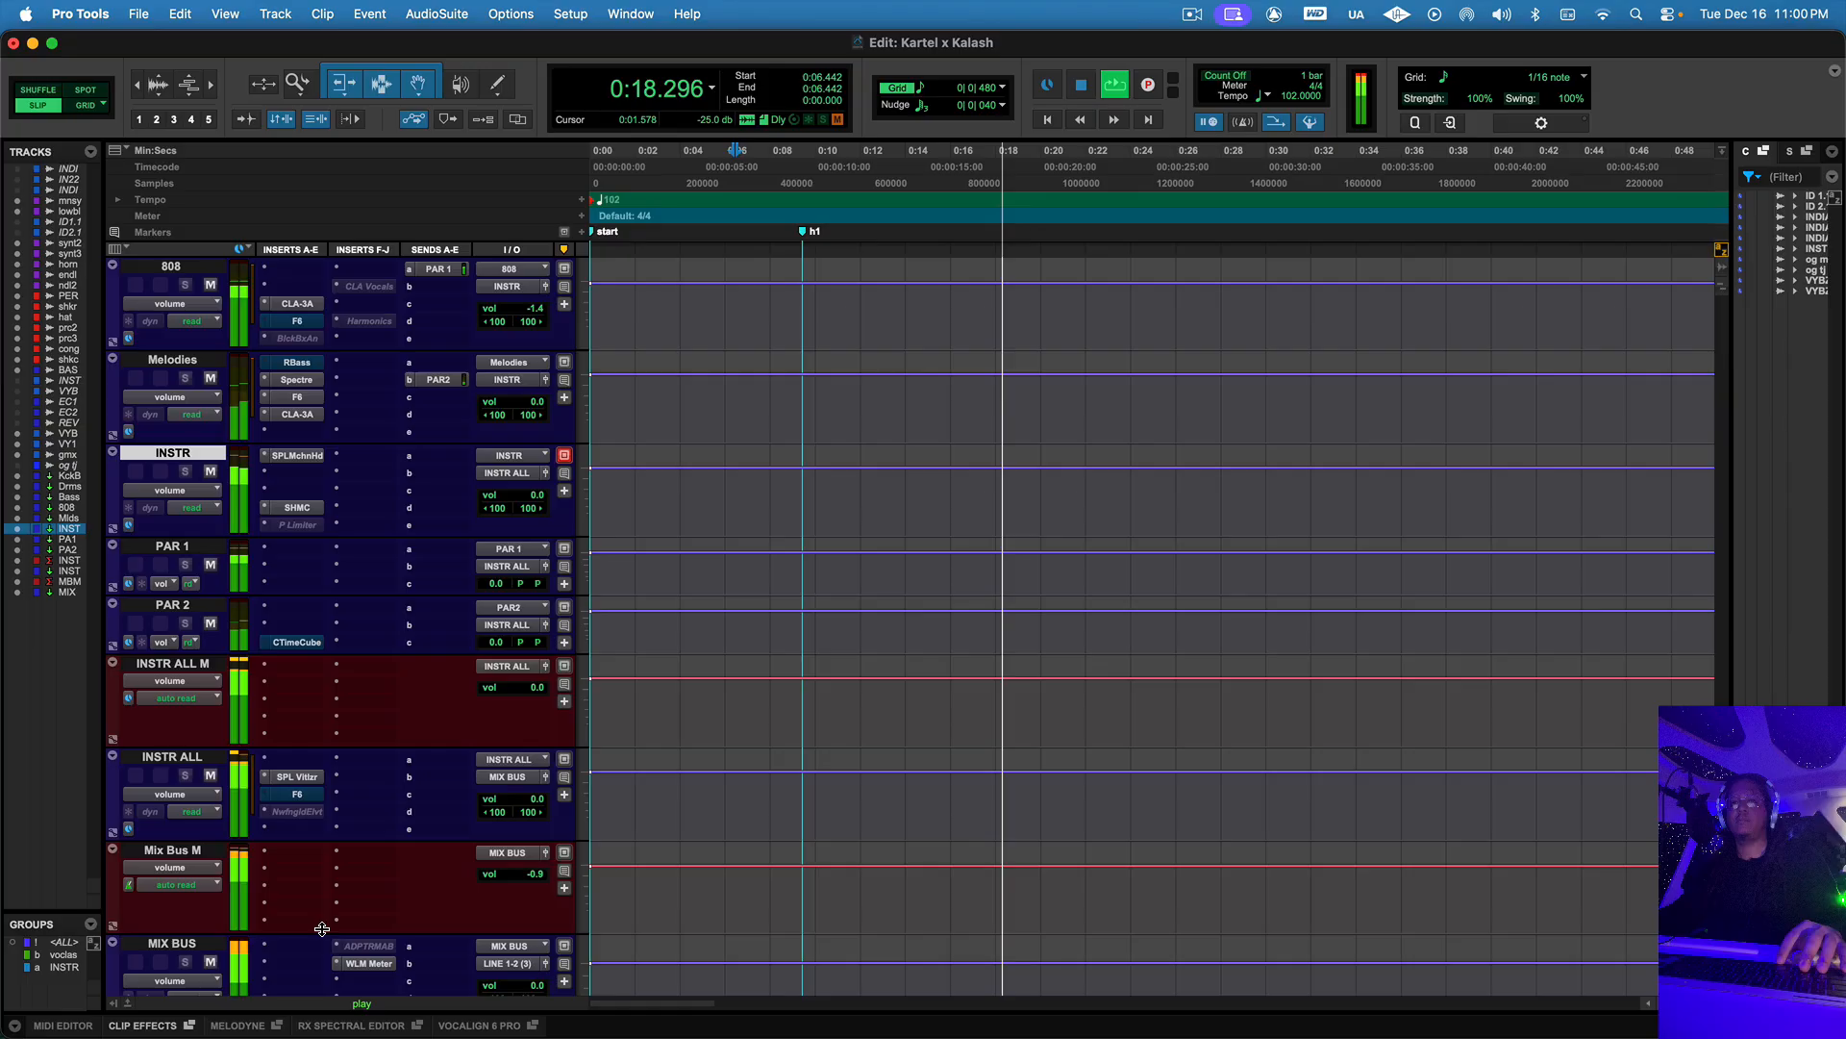
scroll(308, 927, down, 1)
click(297, 869)
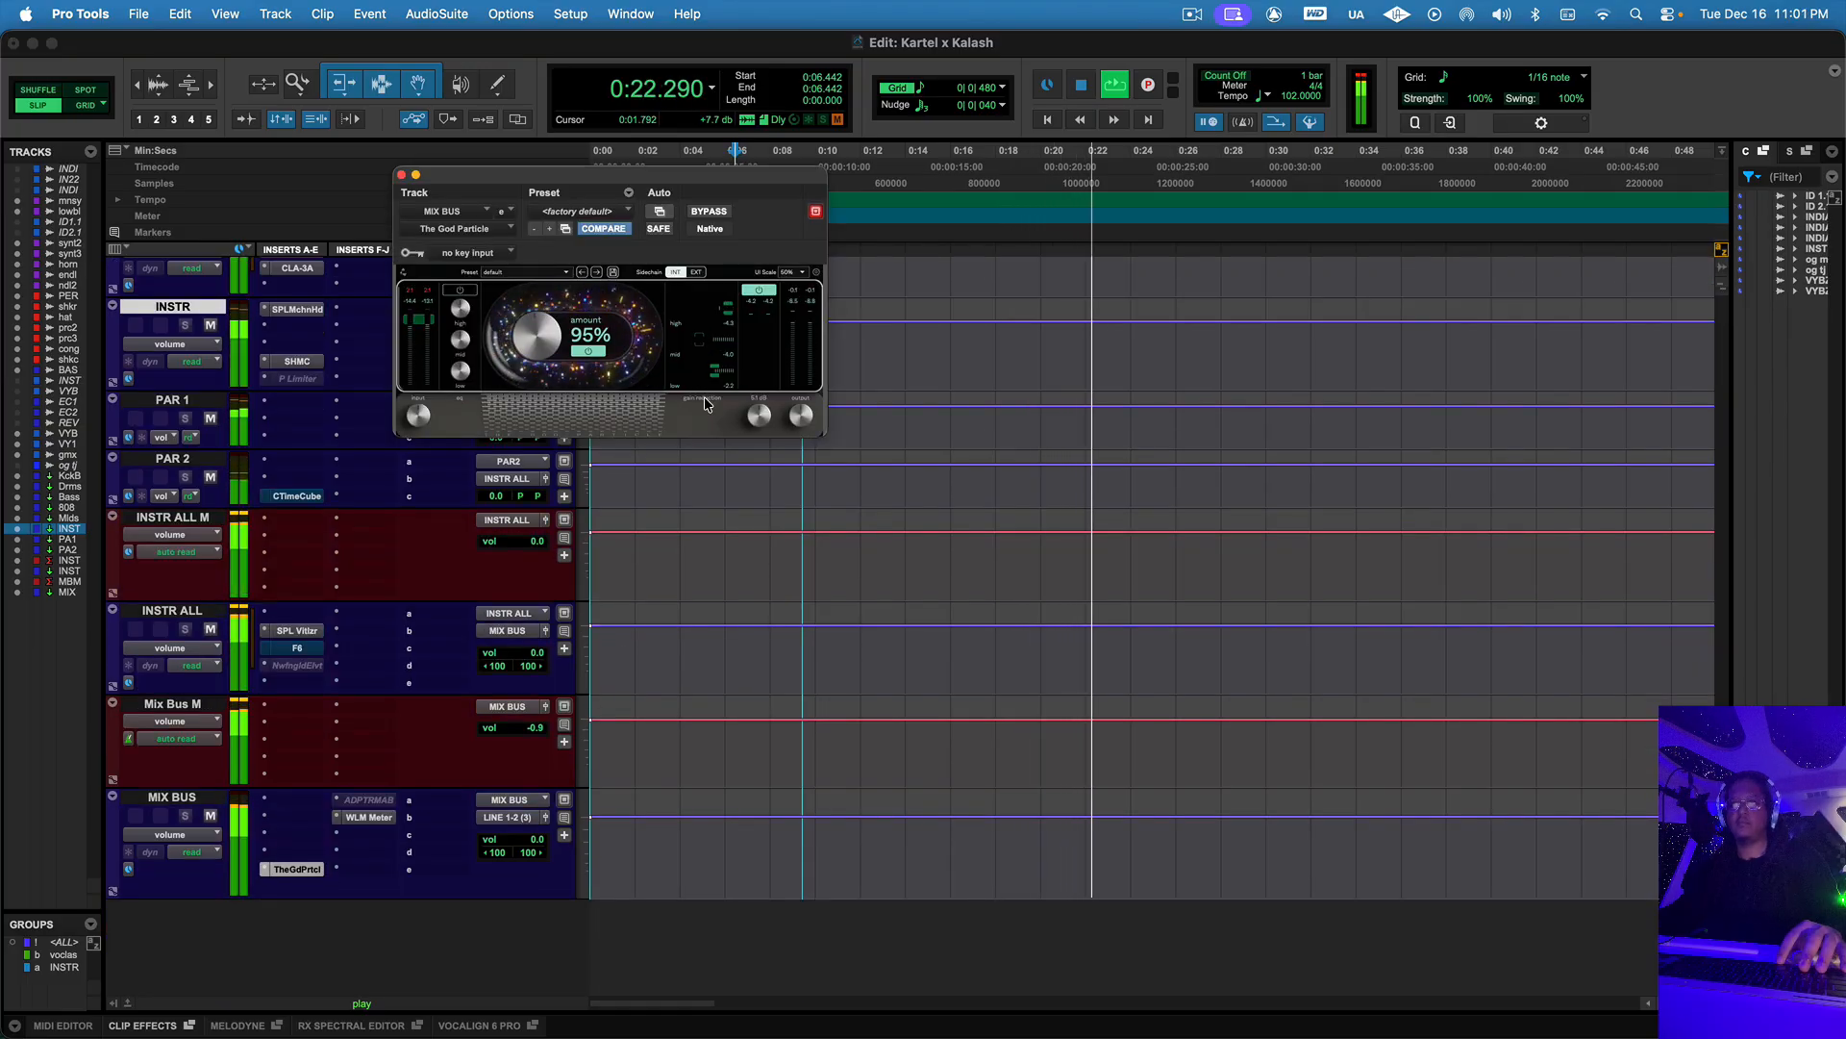
- View the 808 bus's CLA-3A compressor during playback
scroll(490, 606, up, 6)
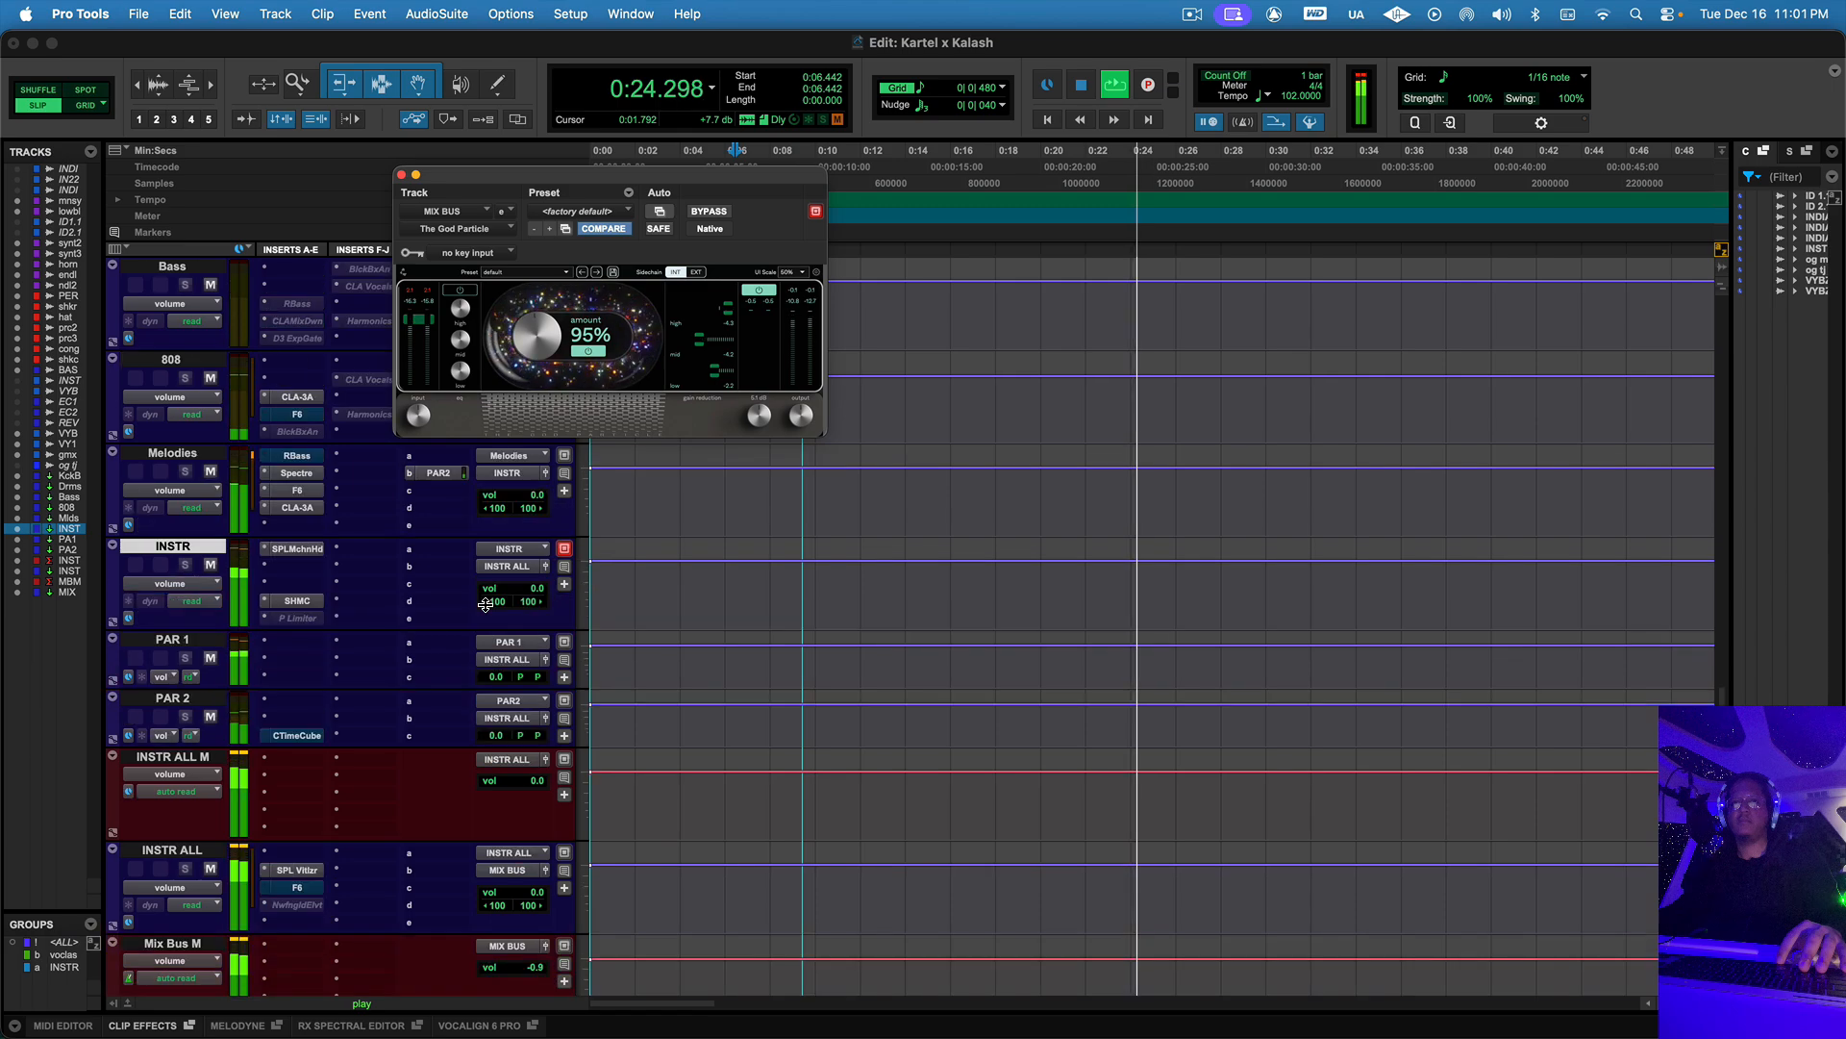
click(306, 492)
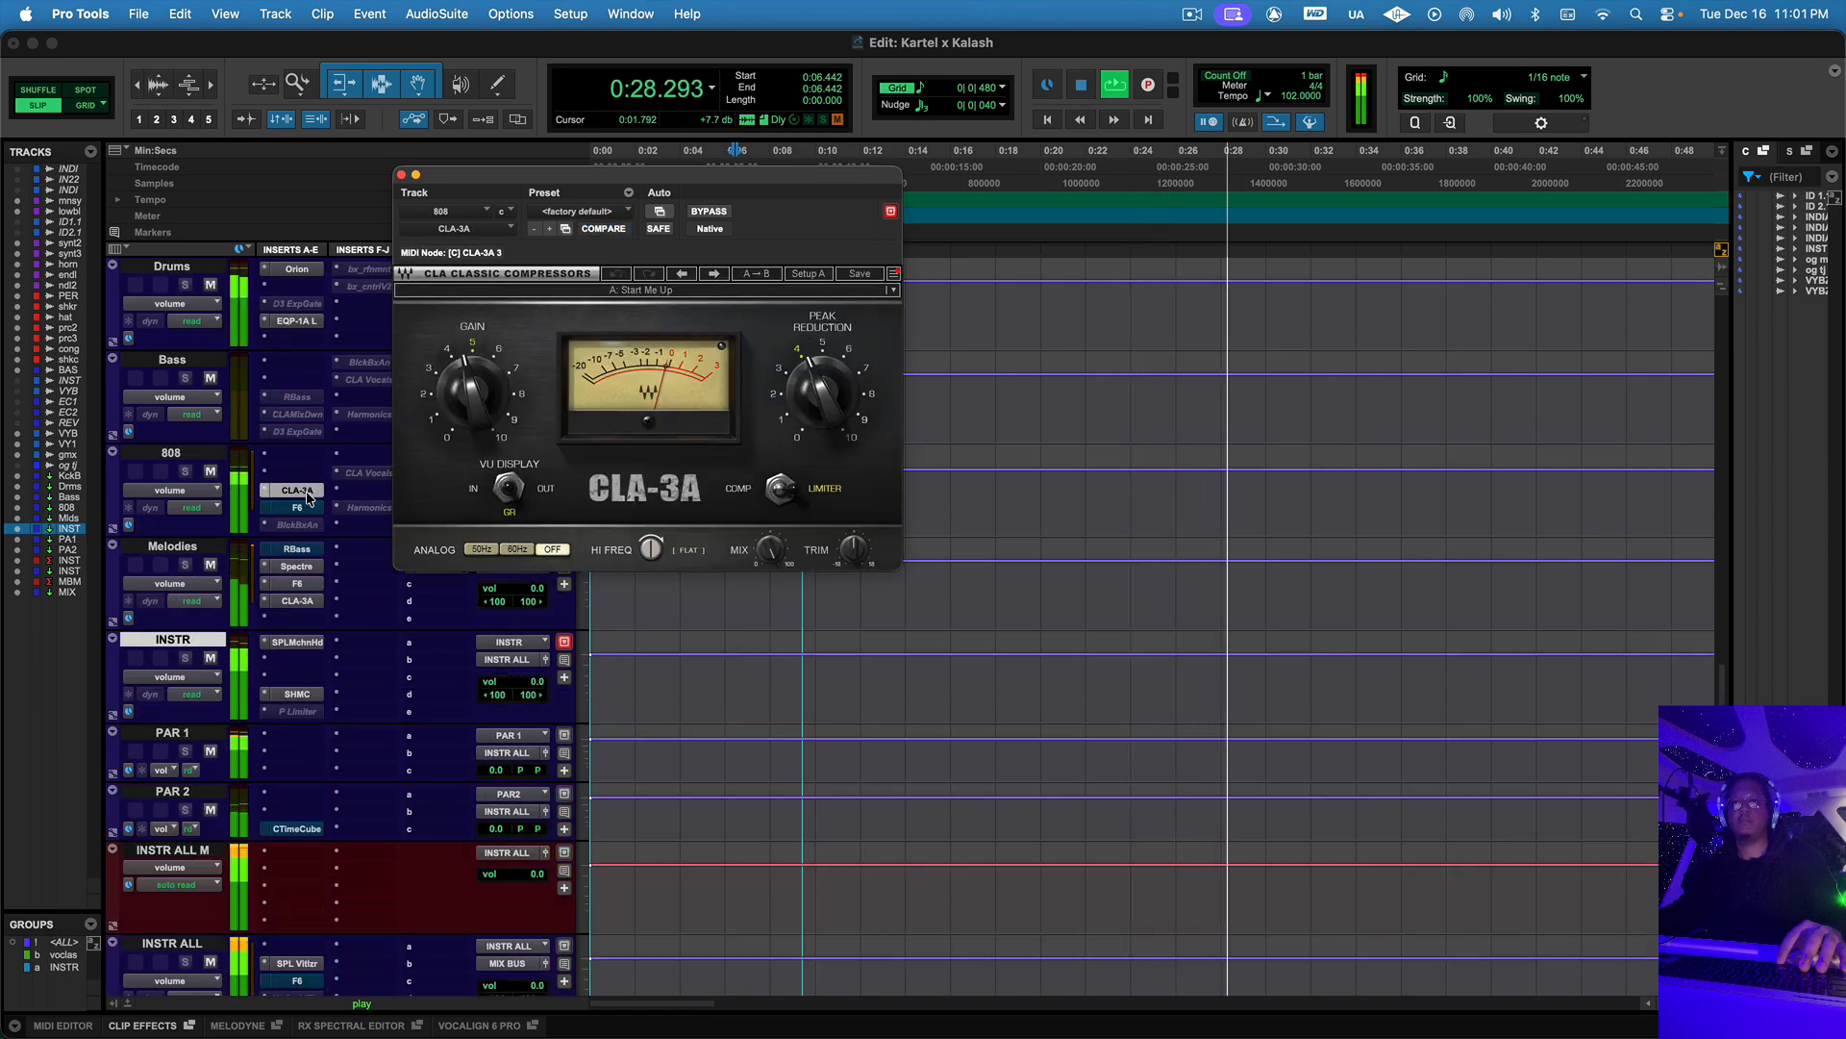
- View the Drums bus's EQP-1A equalizer and Orion plug-in during playback, closing the Orion window when finished
click(305, 493)
scroll(318, 428, up, 2)
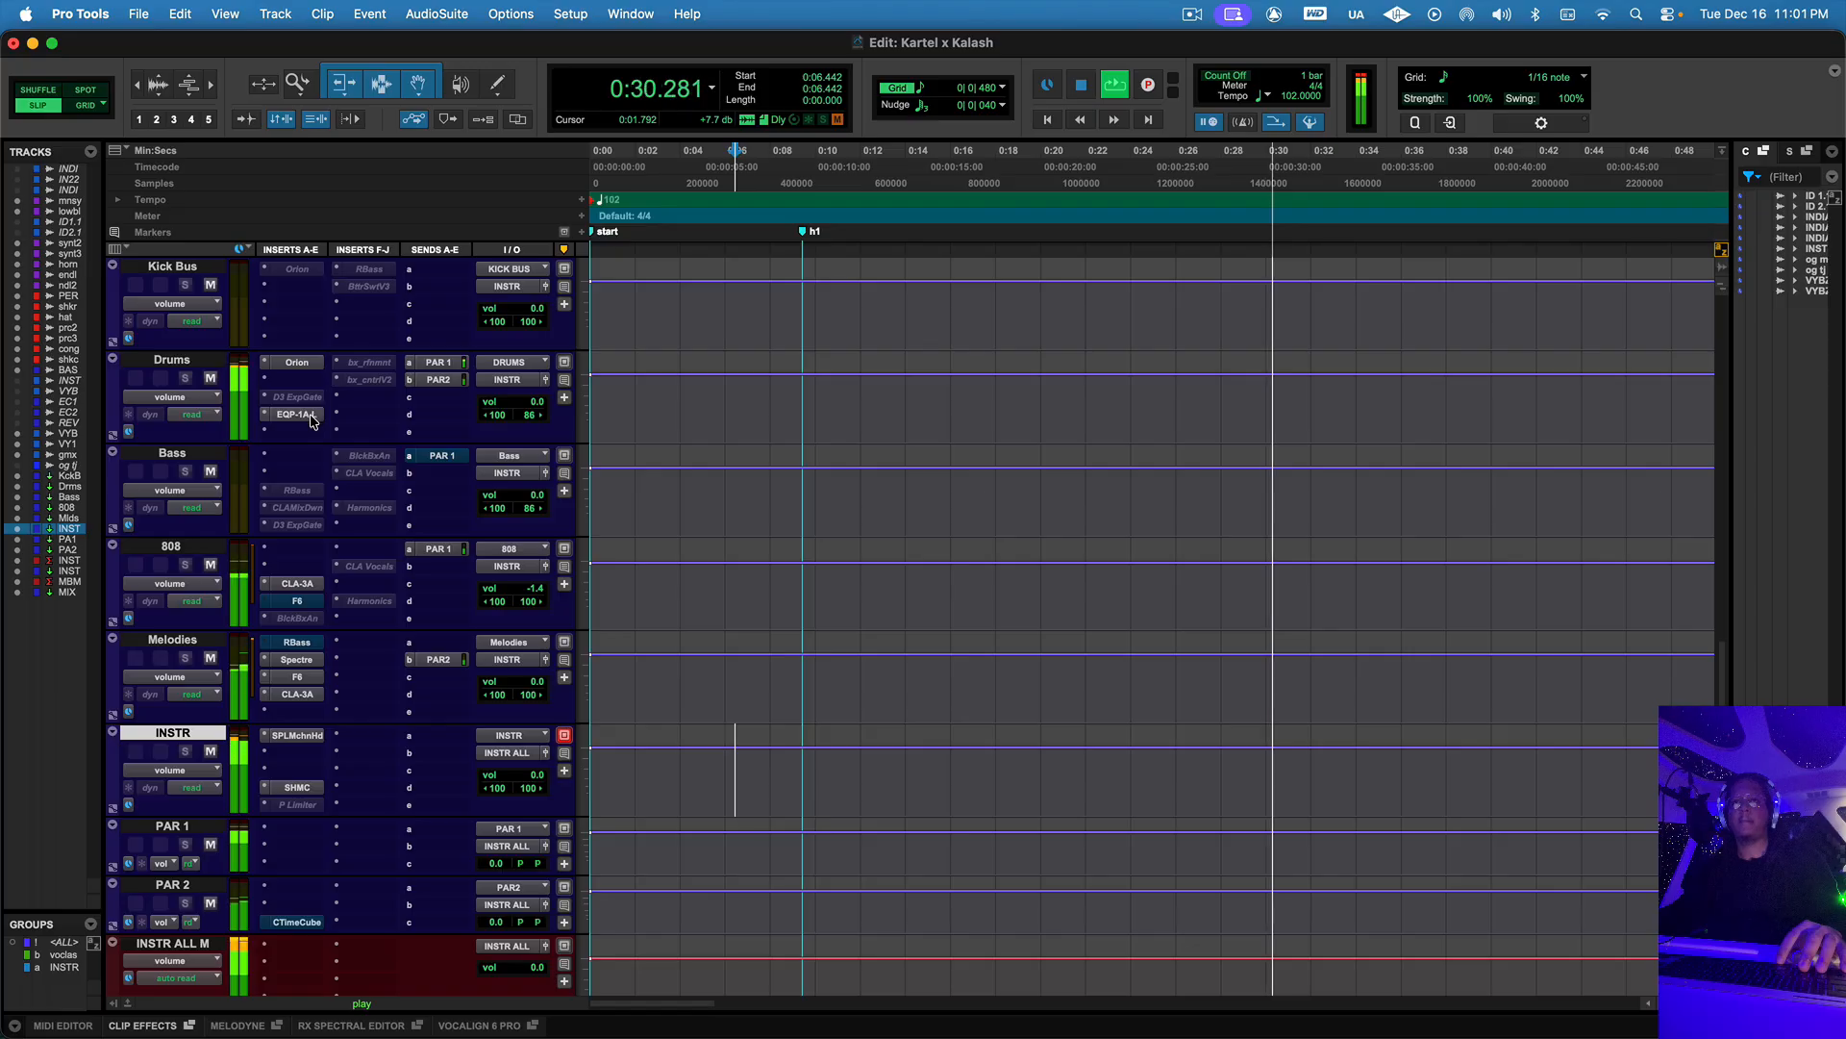
click(313, 416)
click(314, 362)
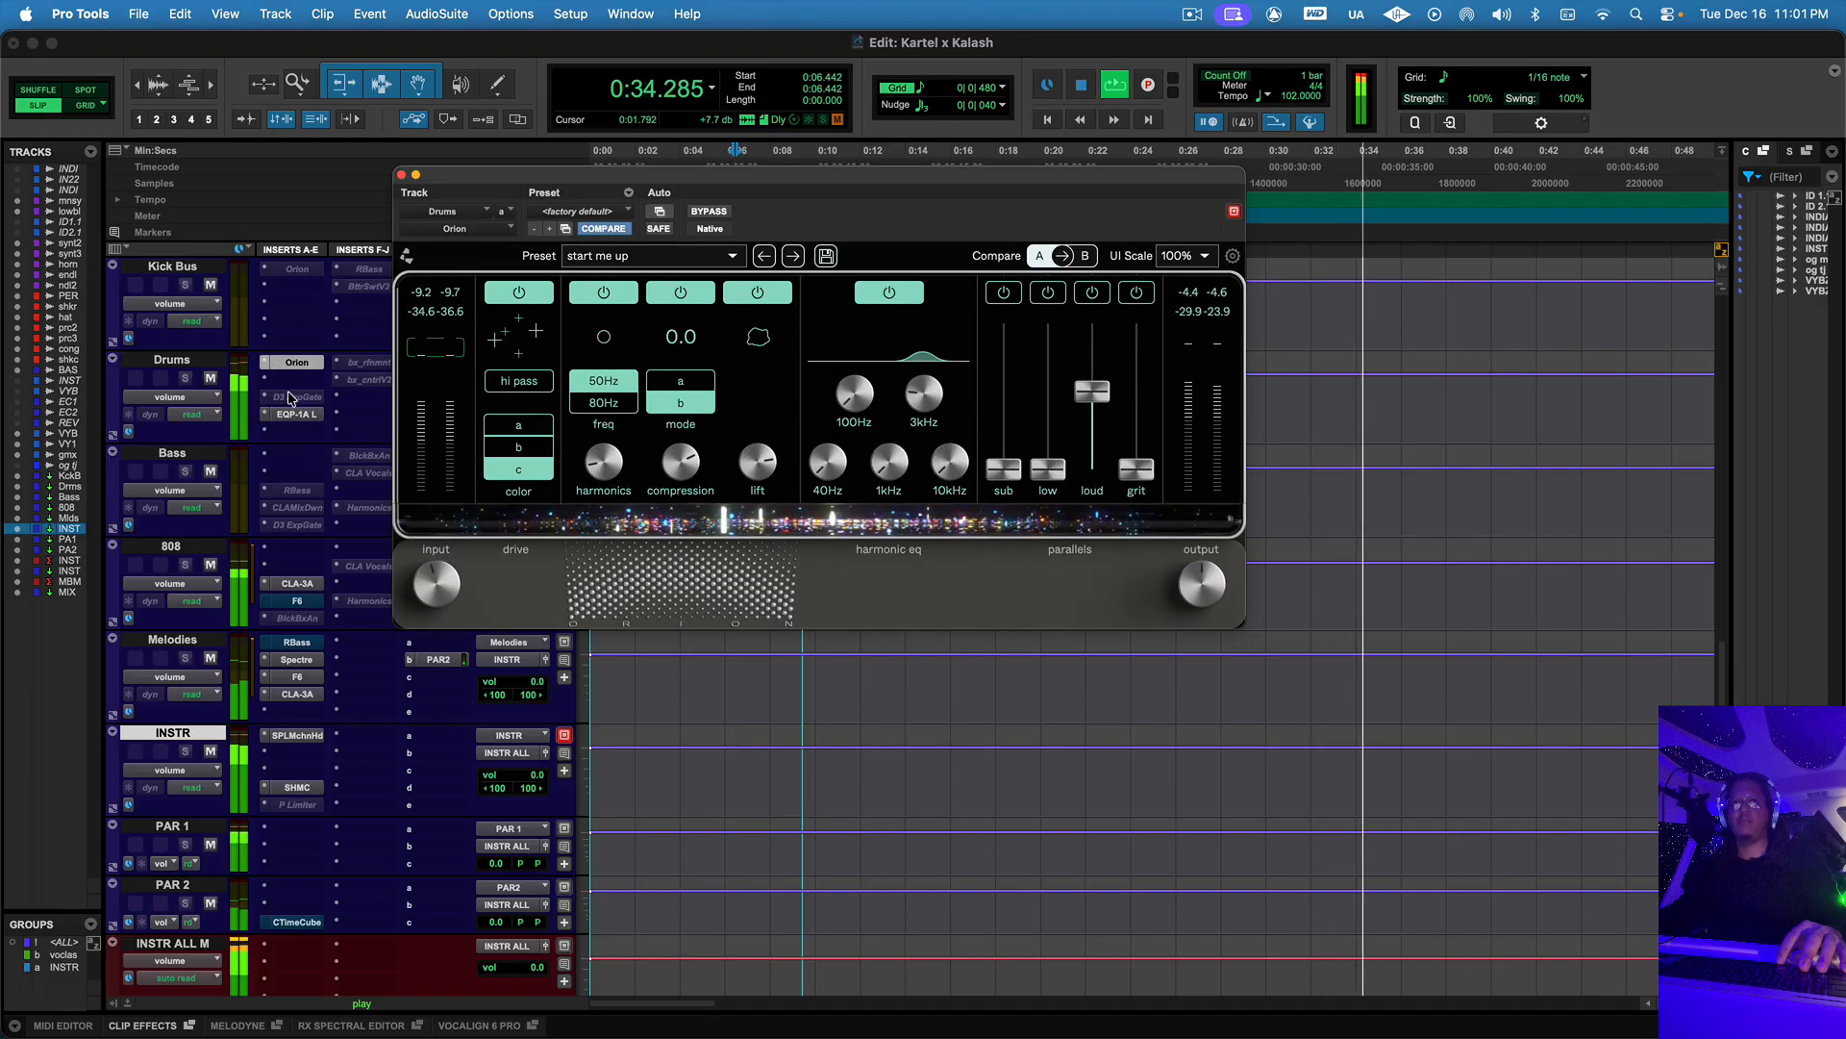
scroll(299, 375, up, 8)
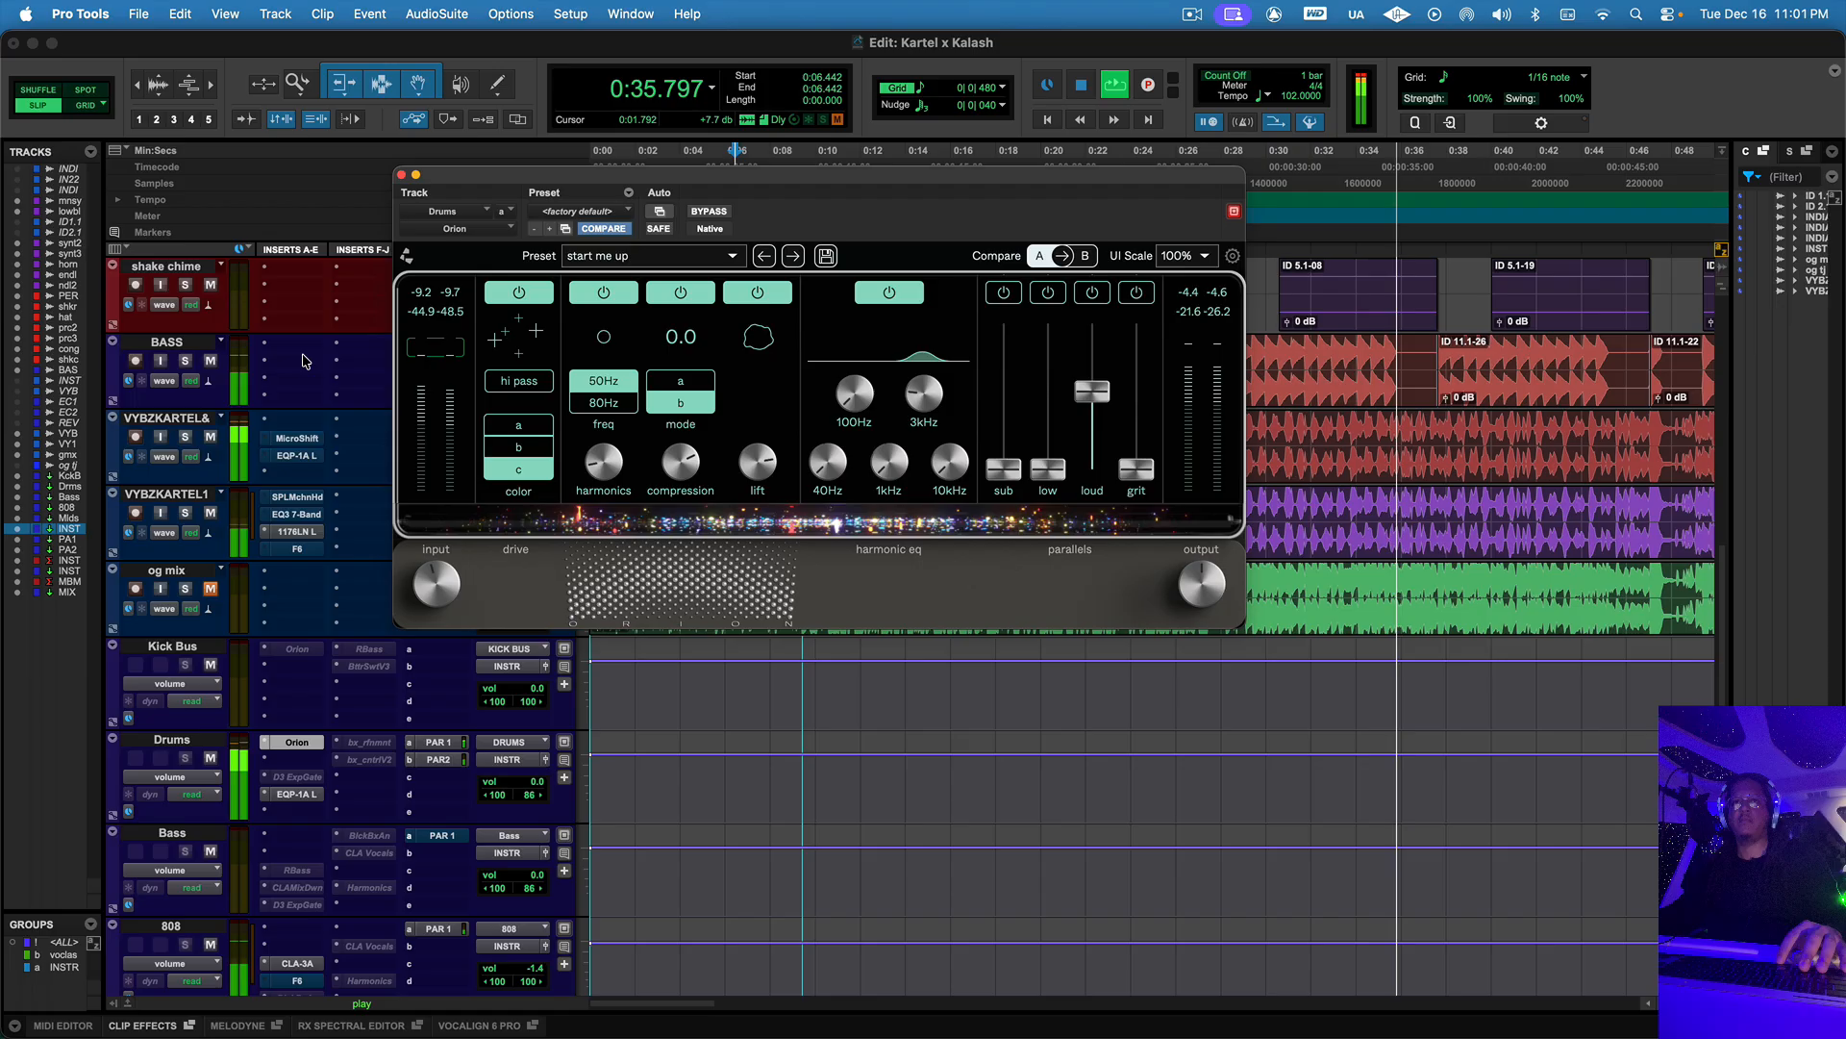
click(401, 175)
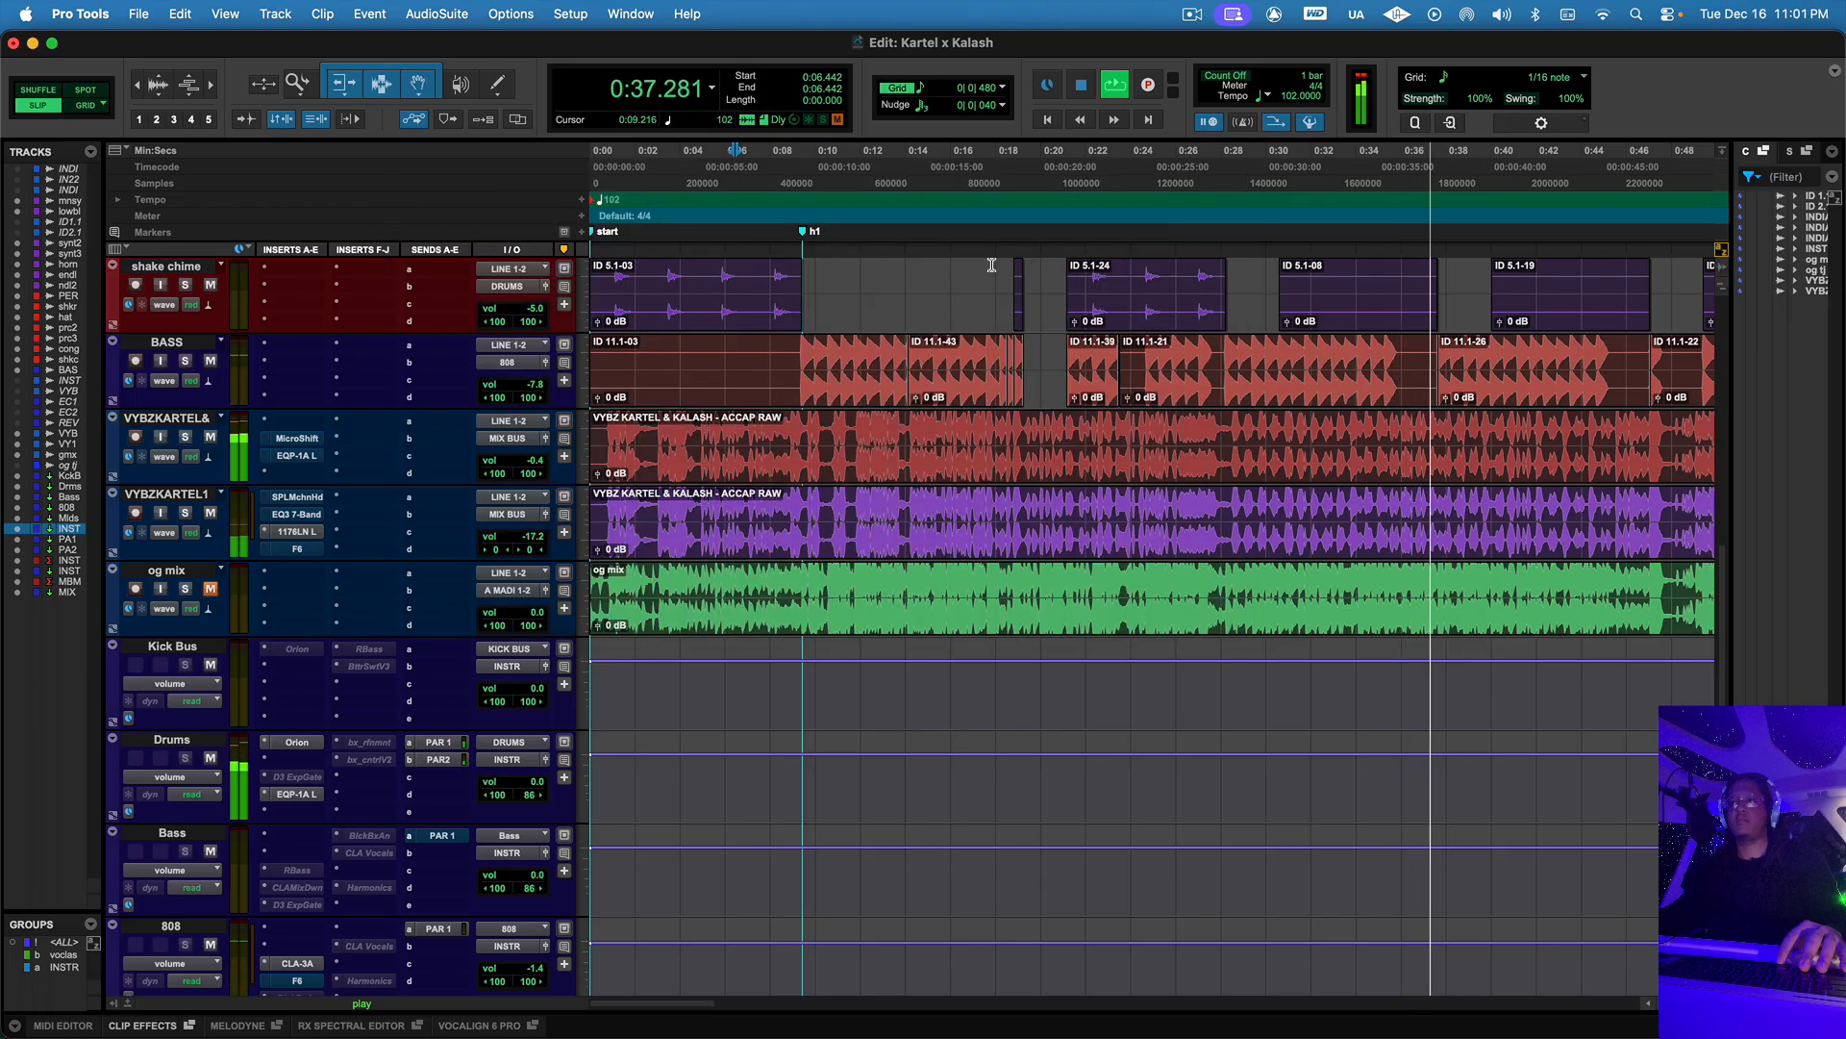
- Place the edit cursor at 0:38.912 on the upper of the two vocal tracks while playback continues
click(1466, 420)
key(r)
scroll(1470, 420, up, 5)
scroll(1469, 420, down, 3)
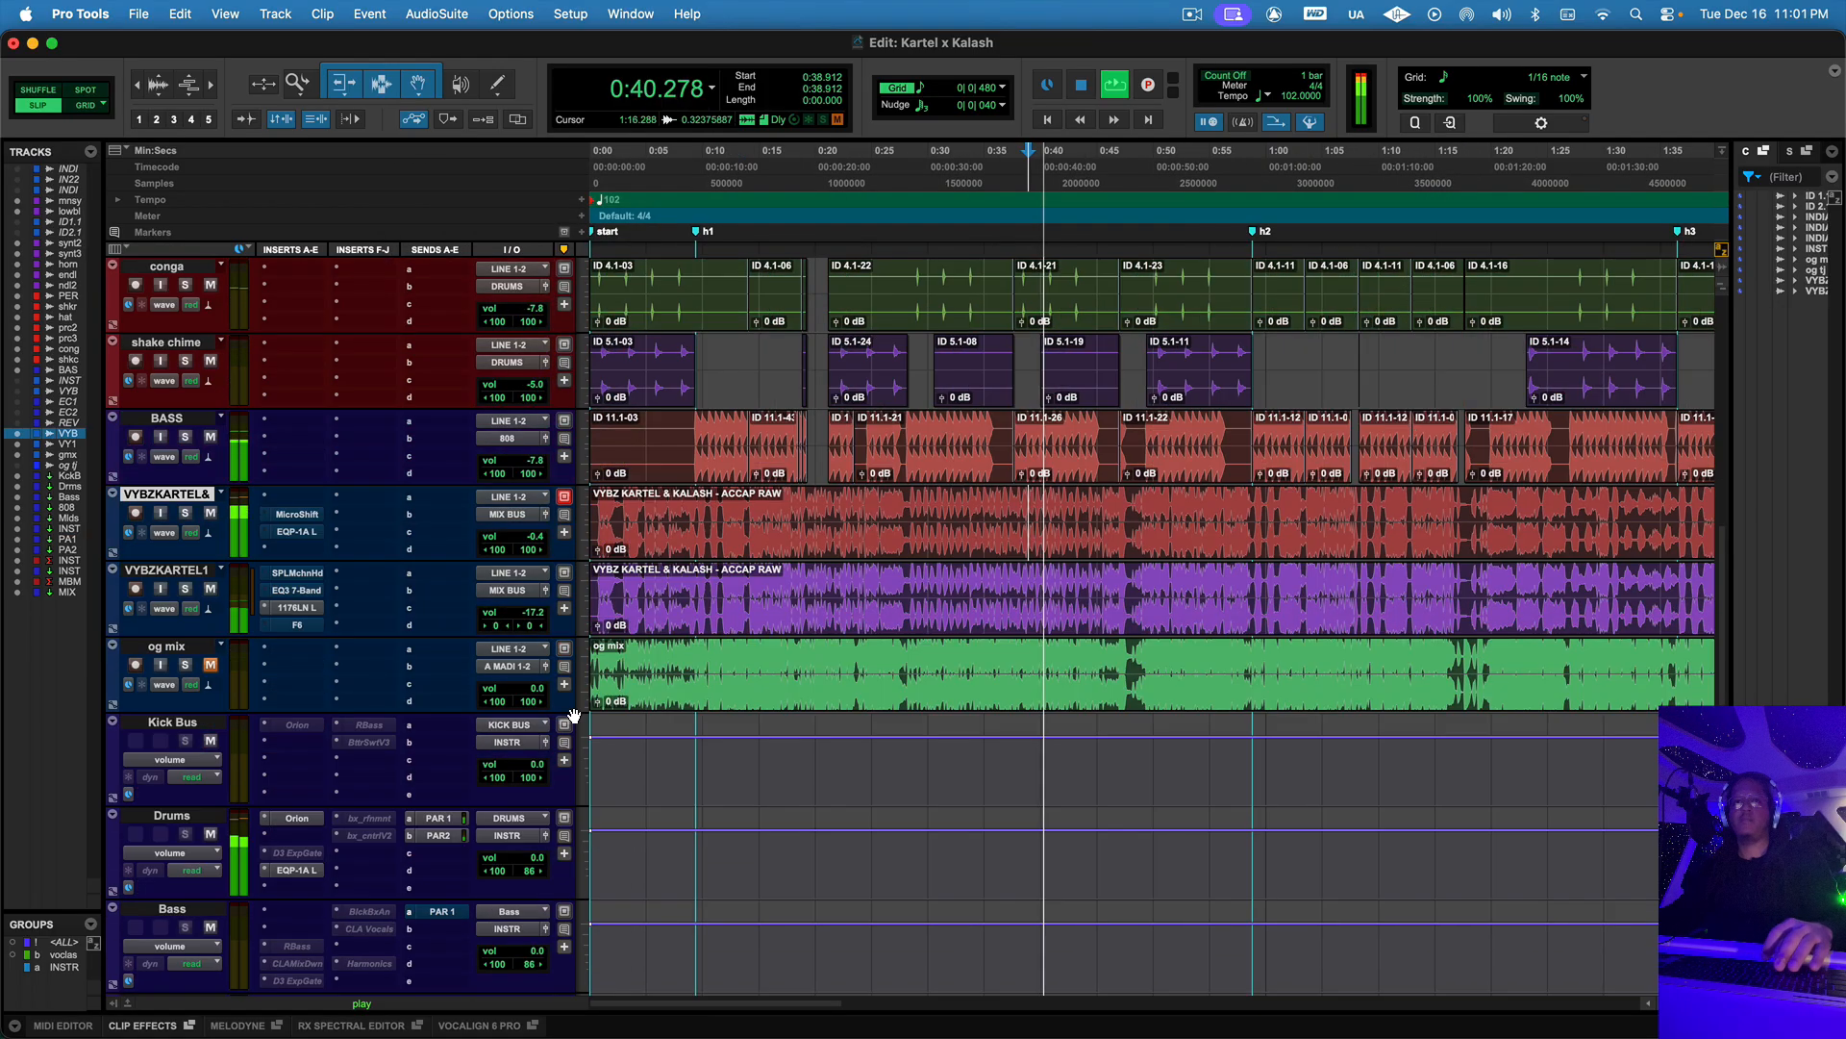
- Compare the mixes by unmuting and soloing the og mix track, returning it to unsoloed and muted, and stopping playback
click(211, 665)
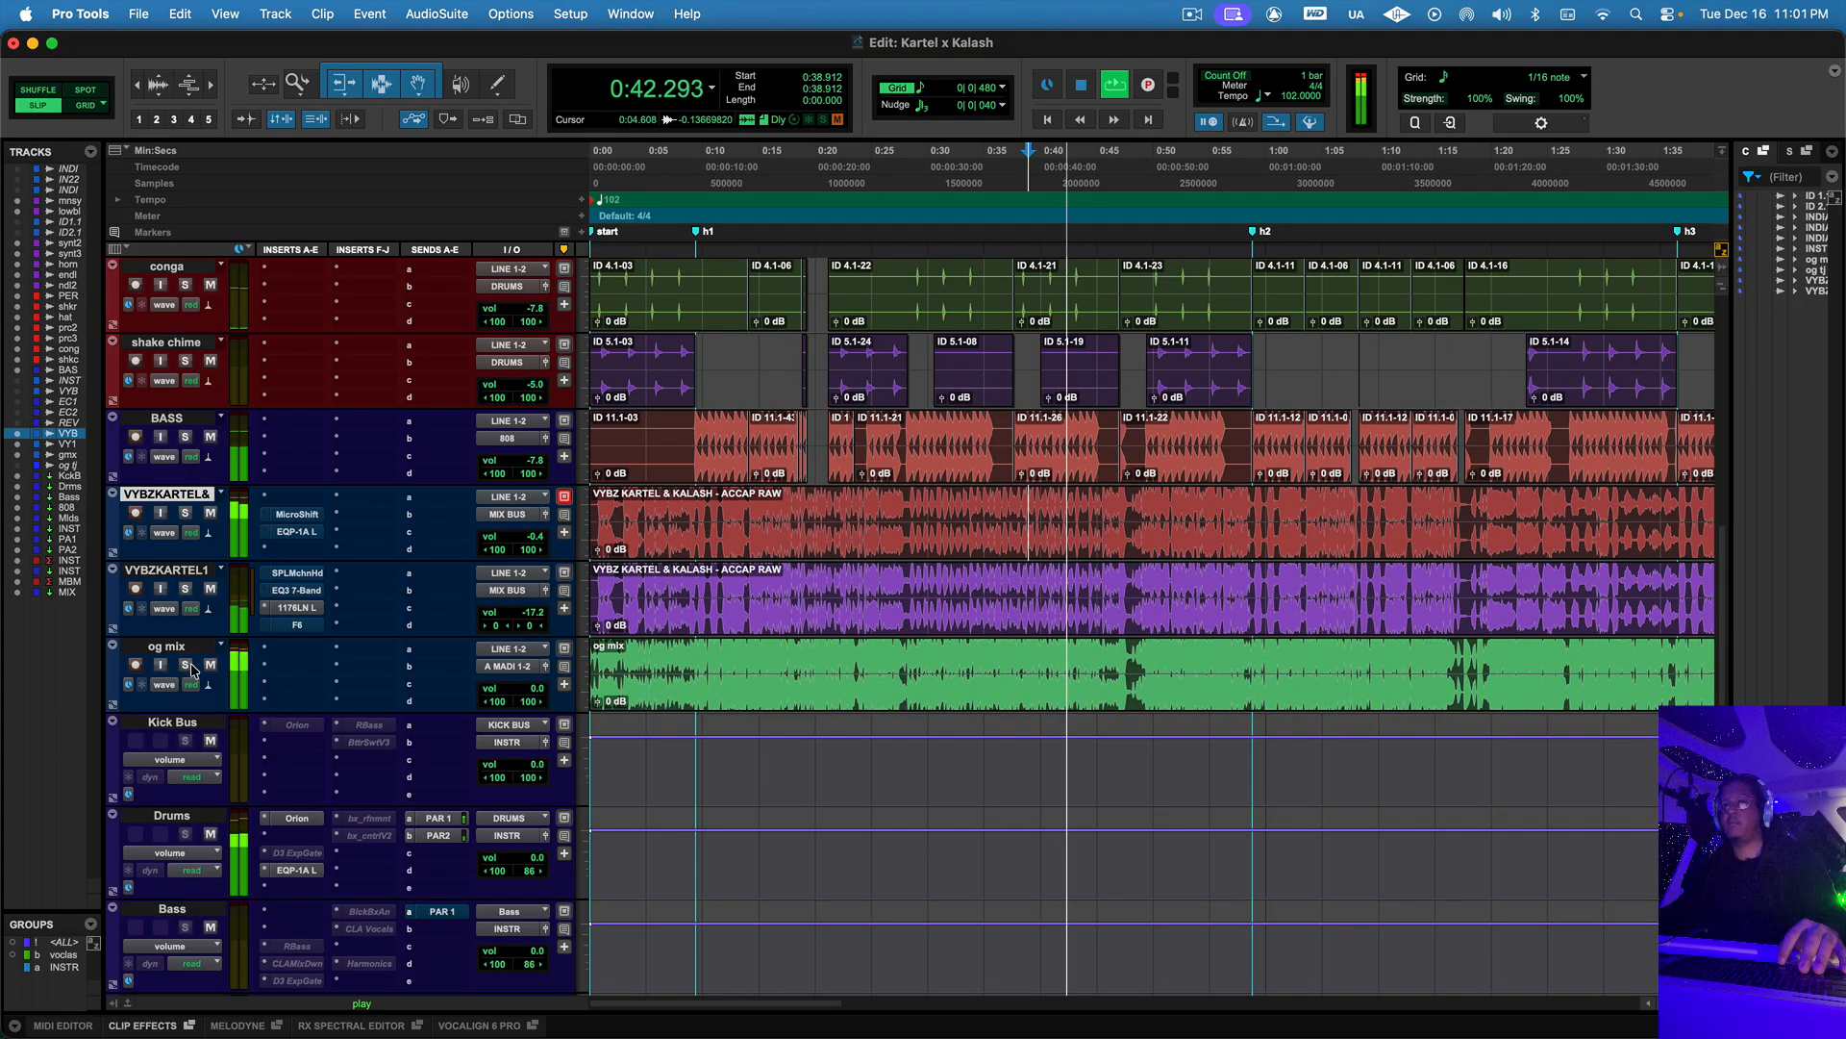
click(186, 664)
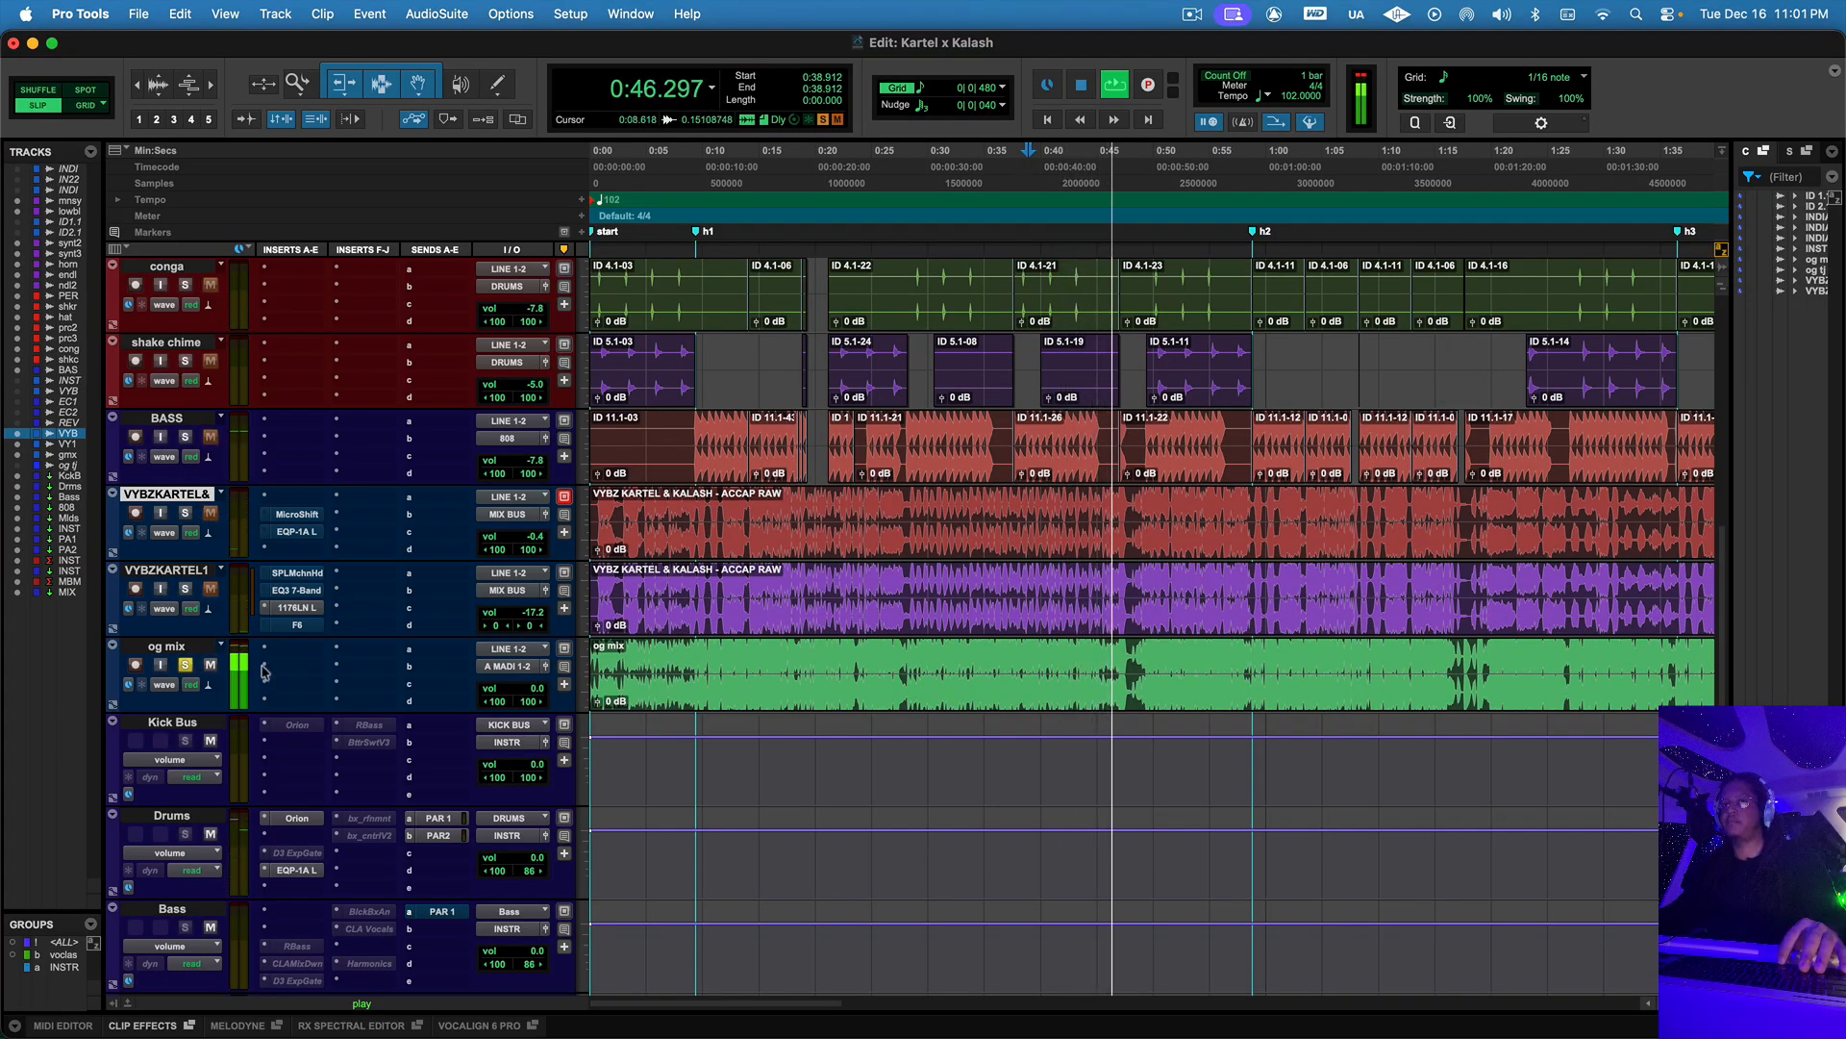
click(186, 671)
click(211, 666)
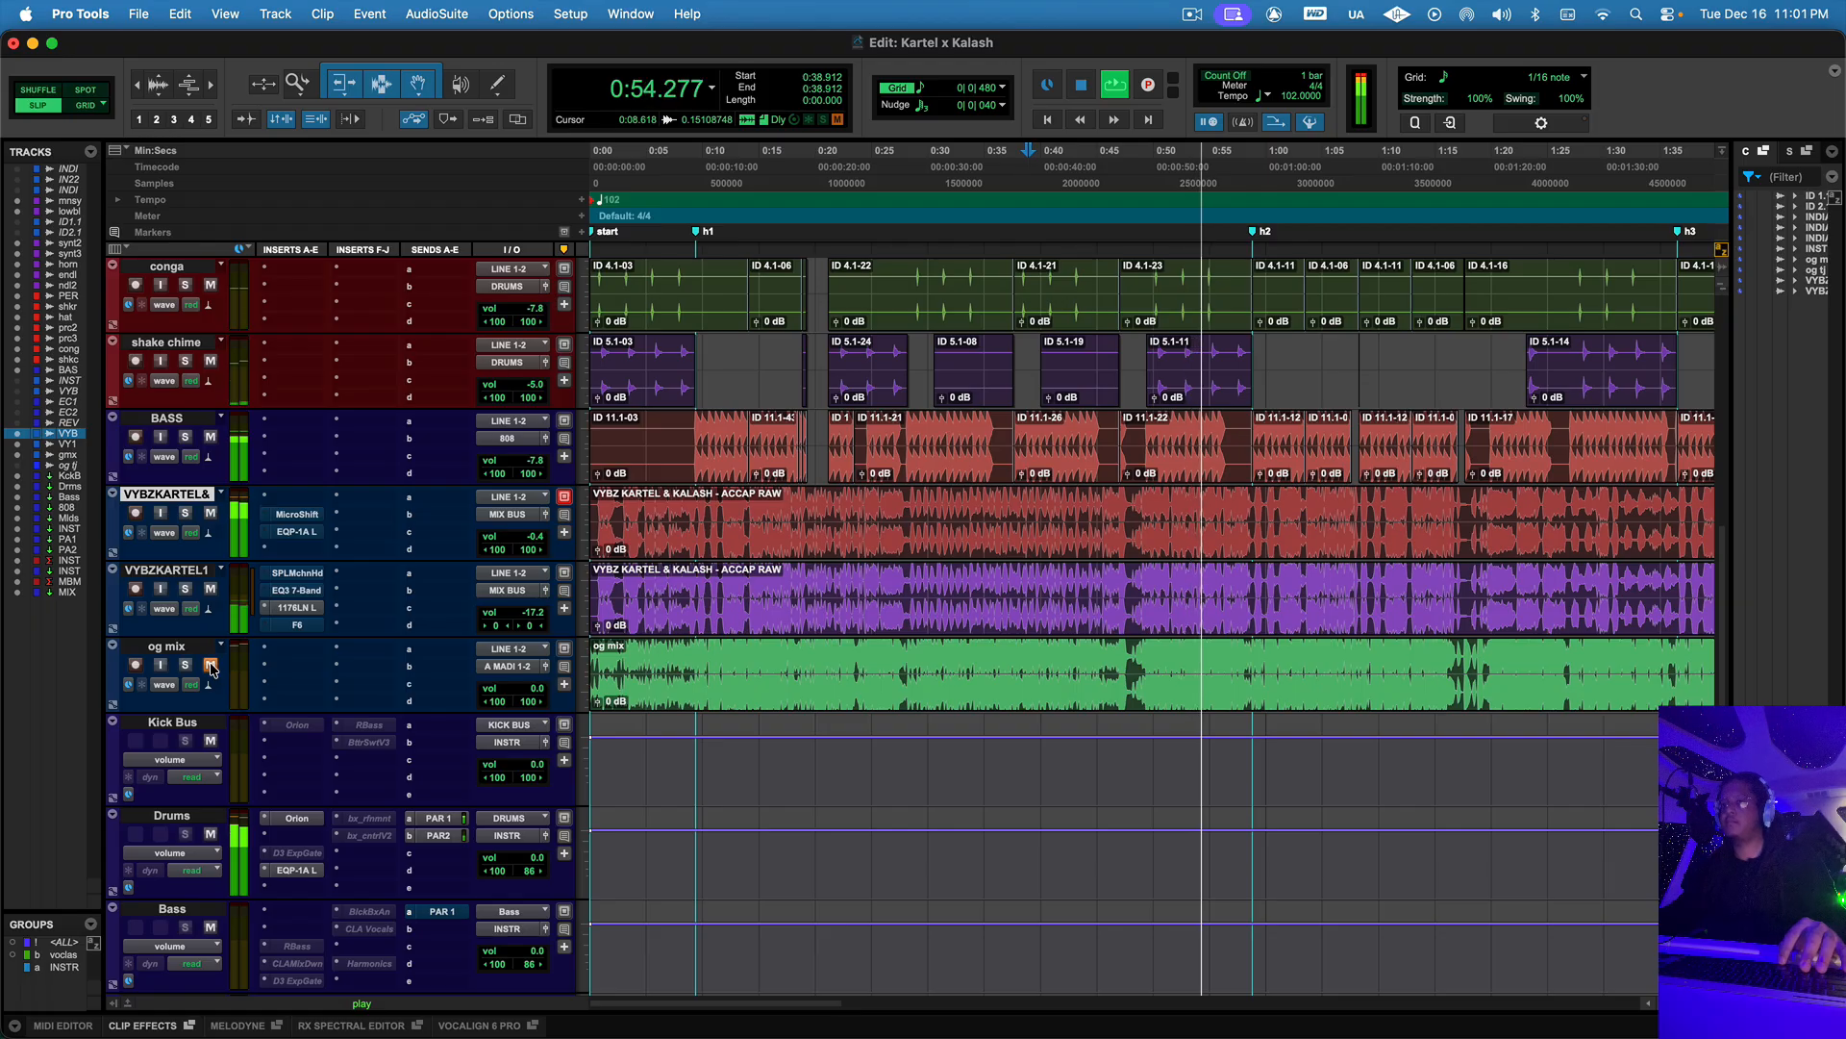
key(space)
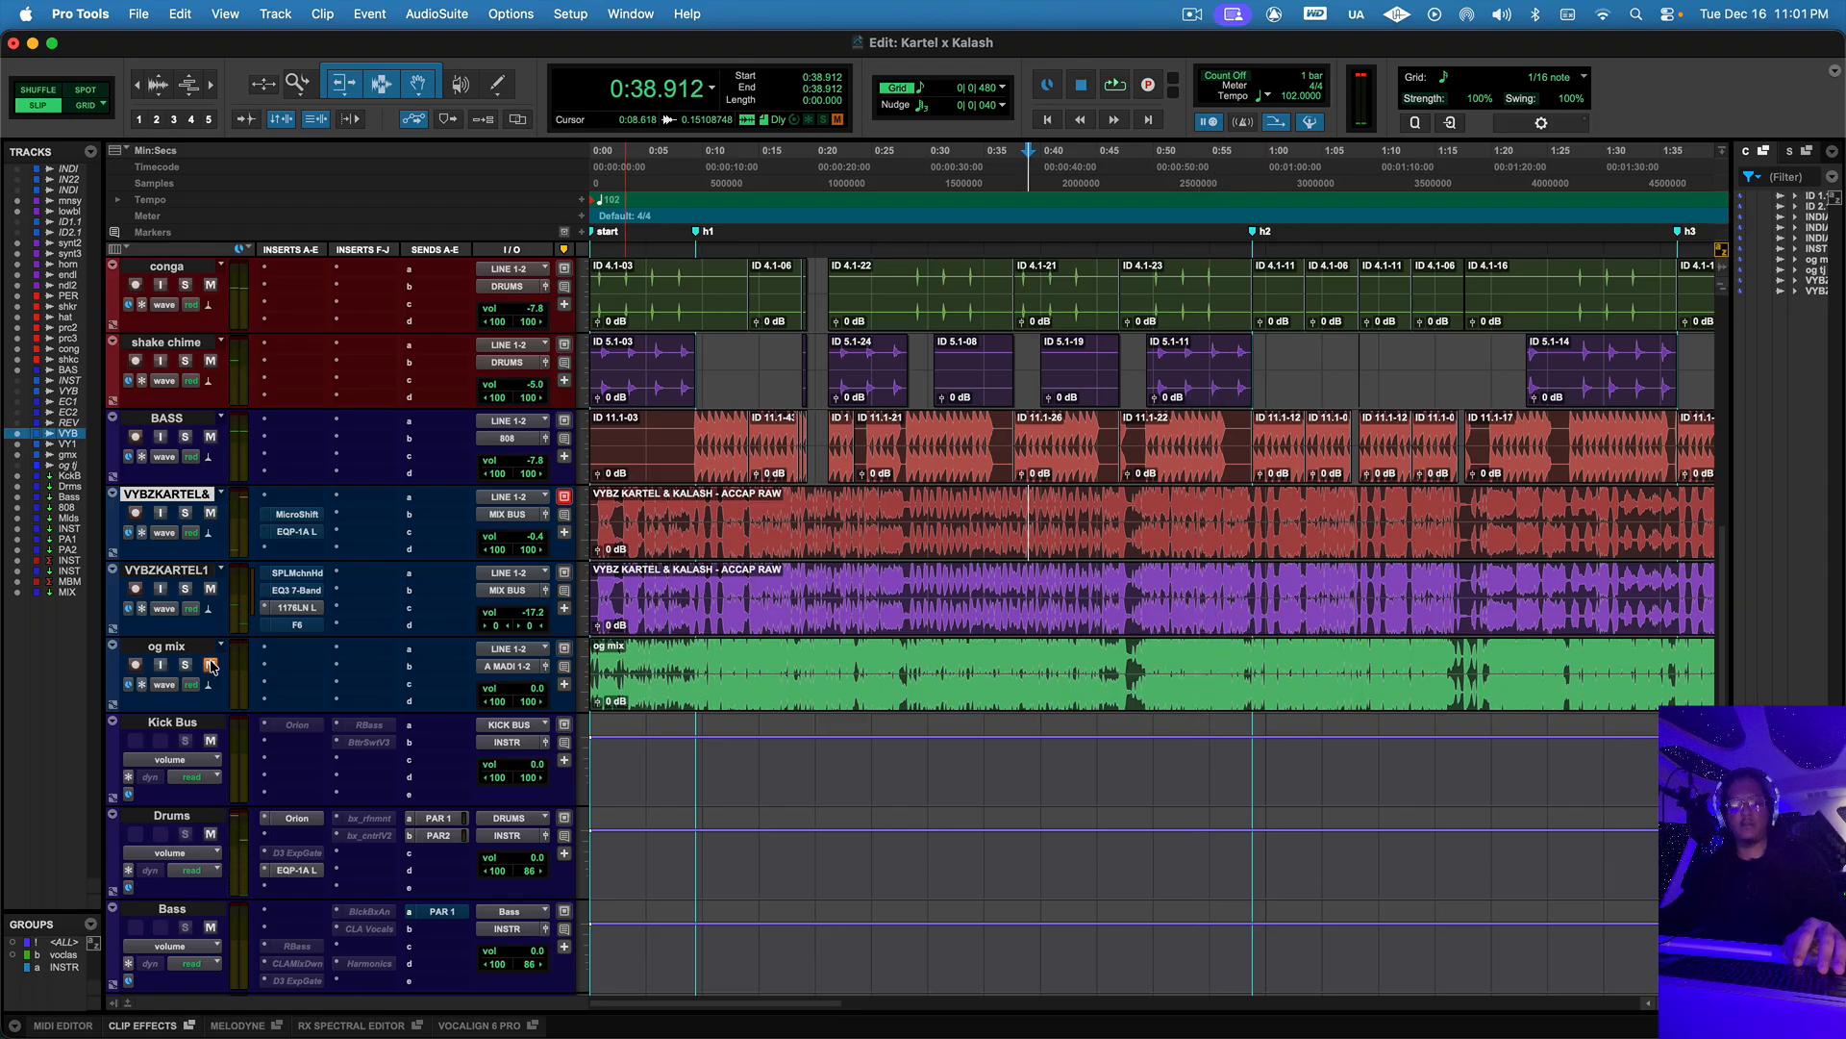
scroll(817, 692, down, 5)
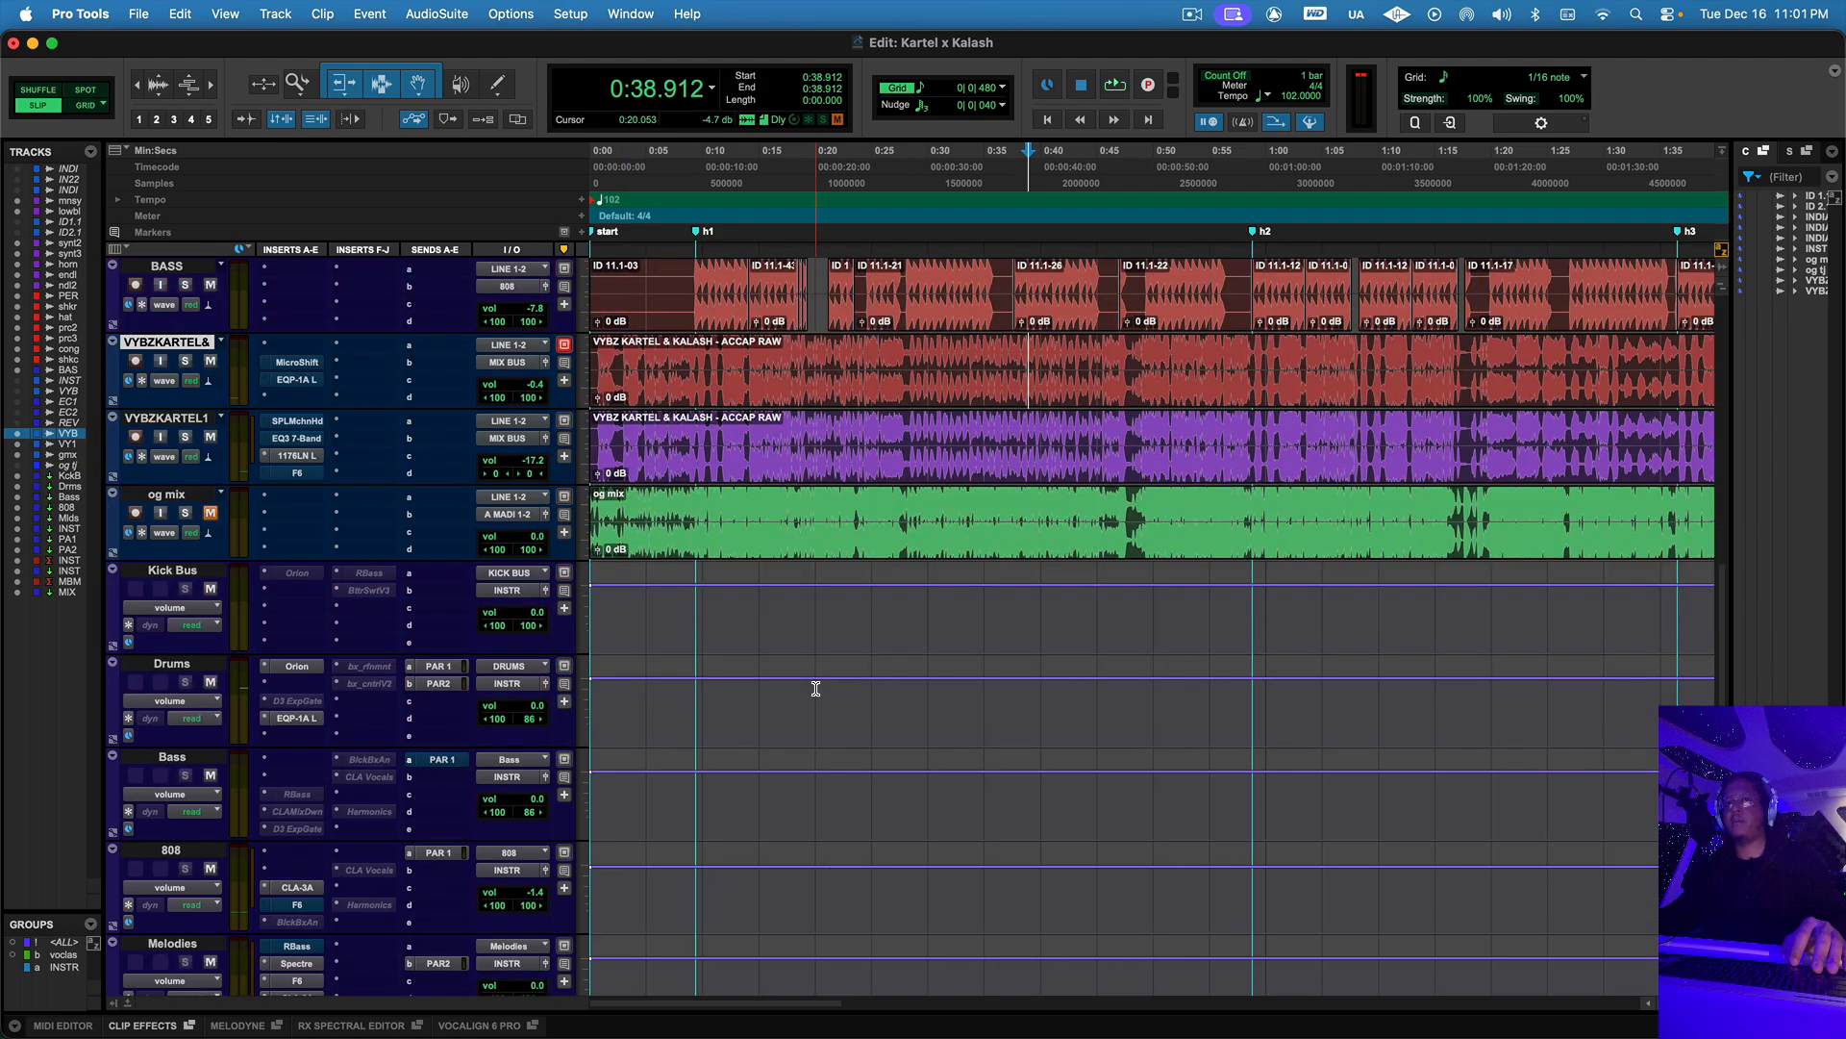
scroll(816, 688, up, 15)
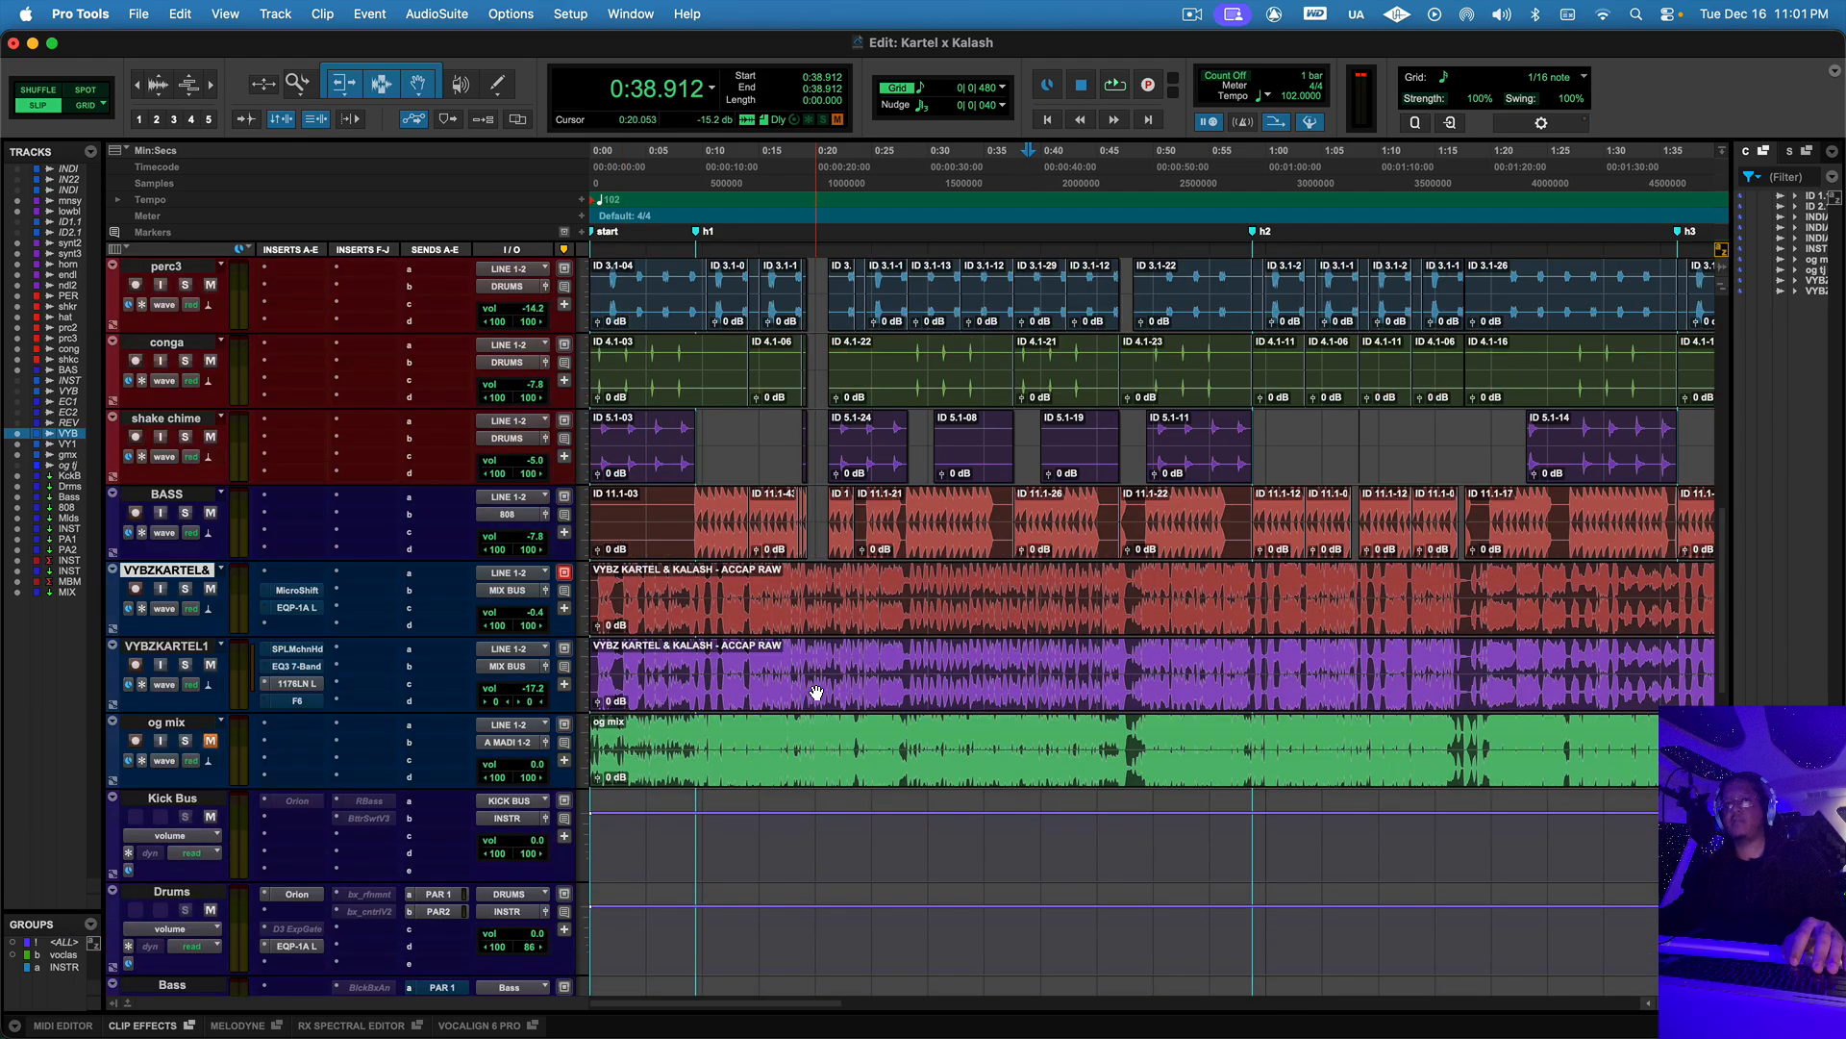